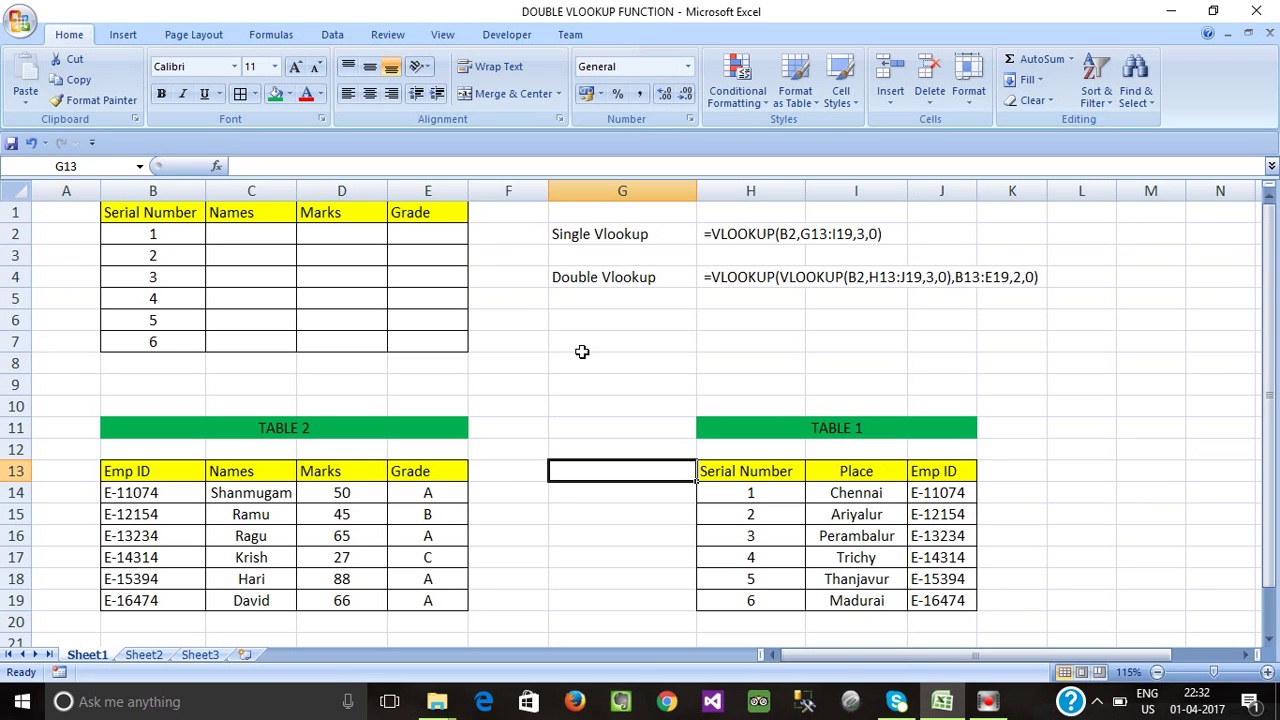
Survey the sheet by highlighting all the tables, then TABLE 1 and TABLE 2 in turn.
left_click(590, 350)
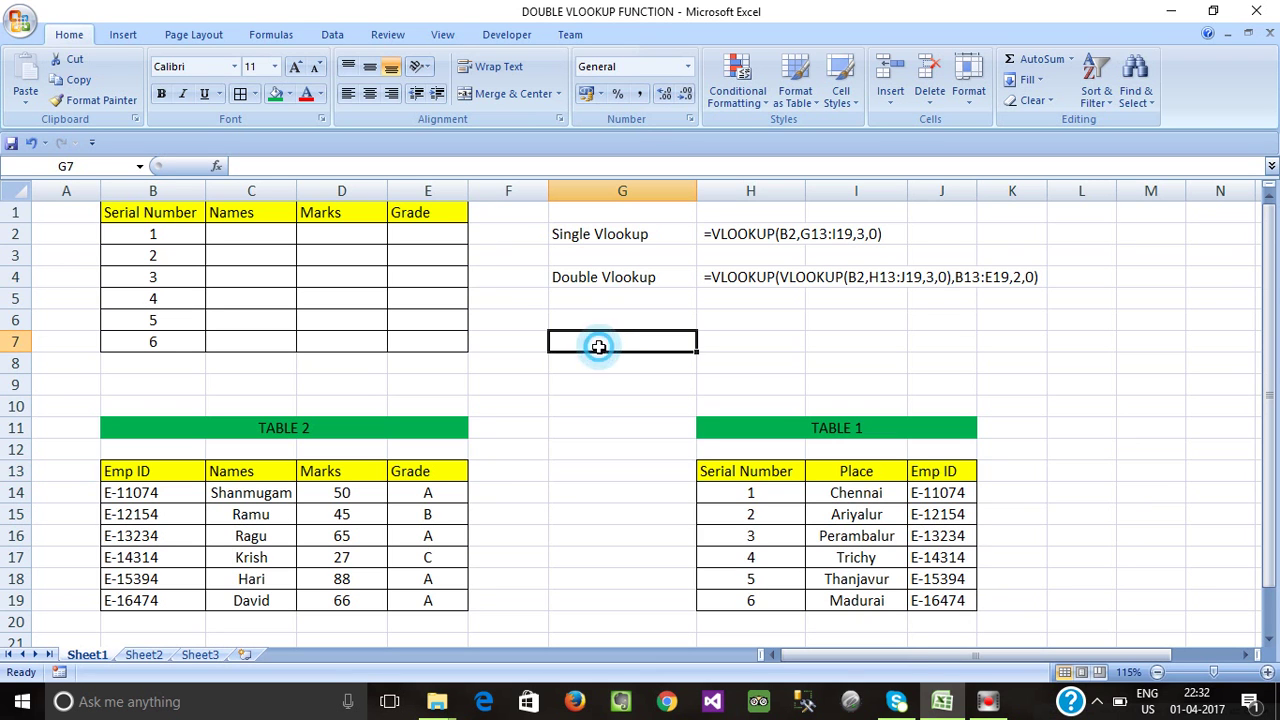
double_click(597, 320)
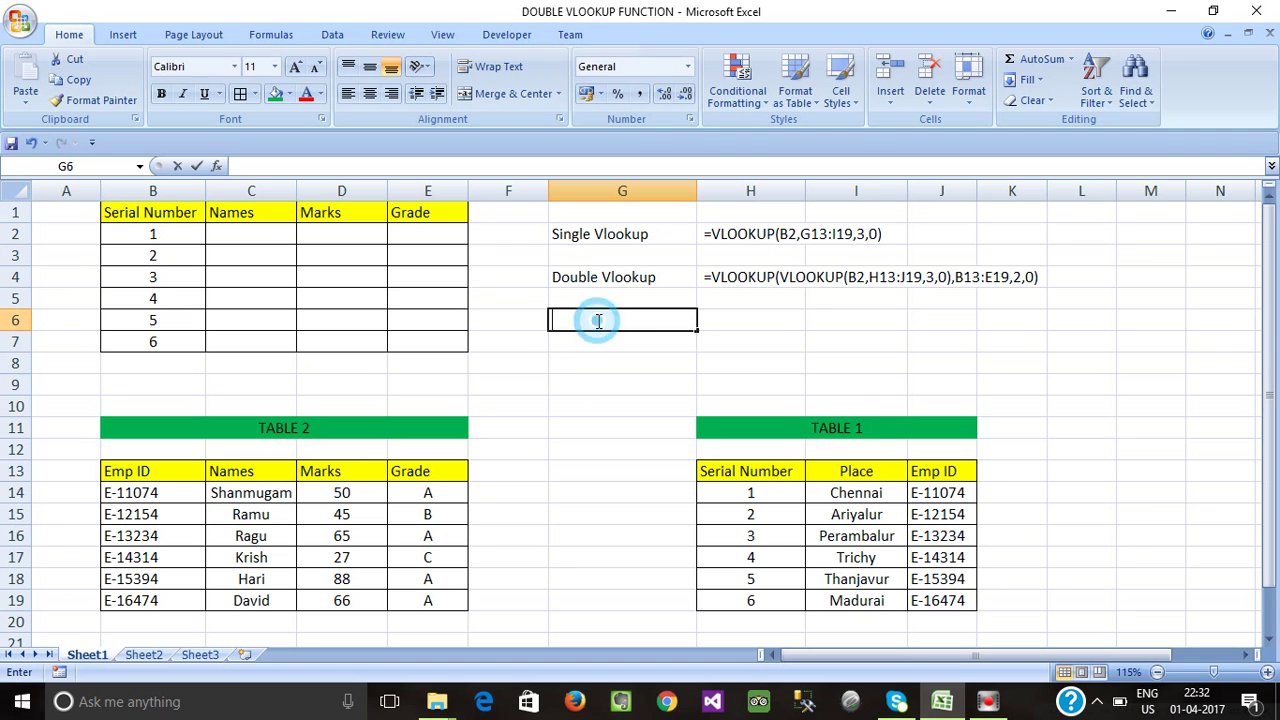
left_click(577, 368)
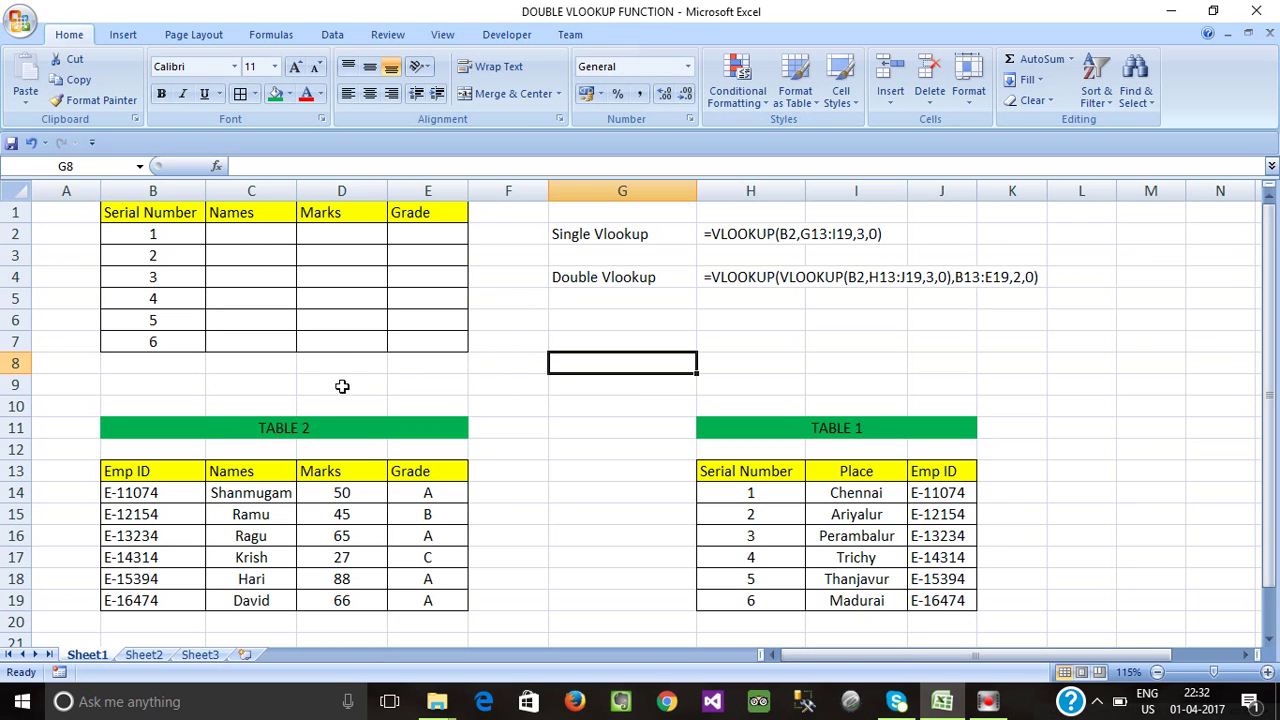
left_click(349, 379)
left_click(429, 380)
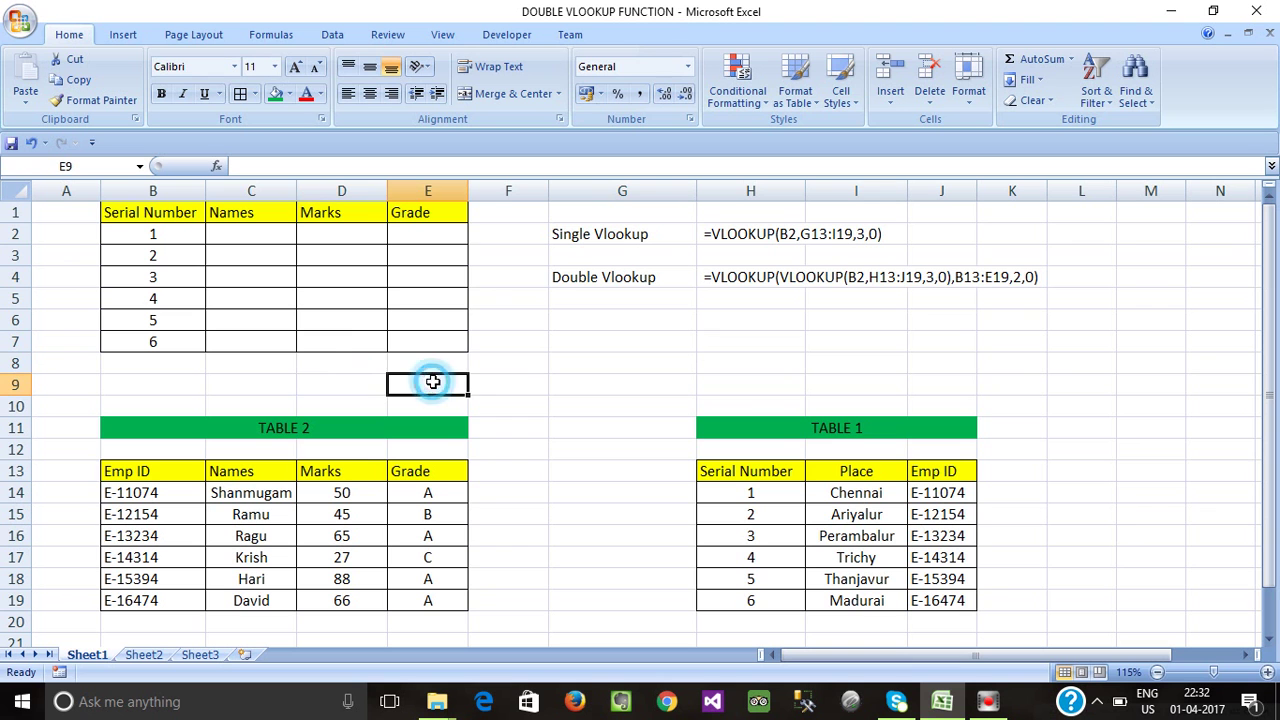
left_click_drag(128, 212, 858, 601)
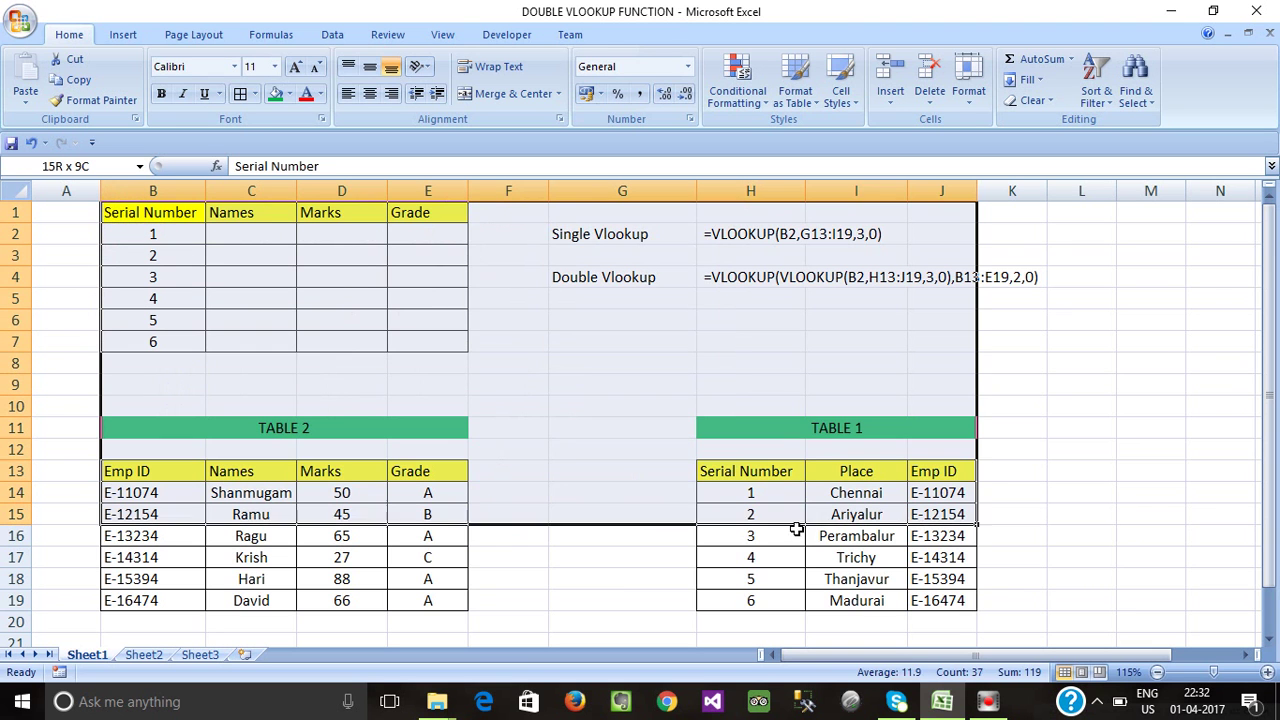
left_click(560, 461)
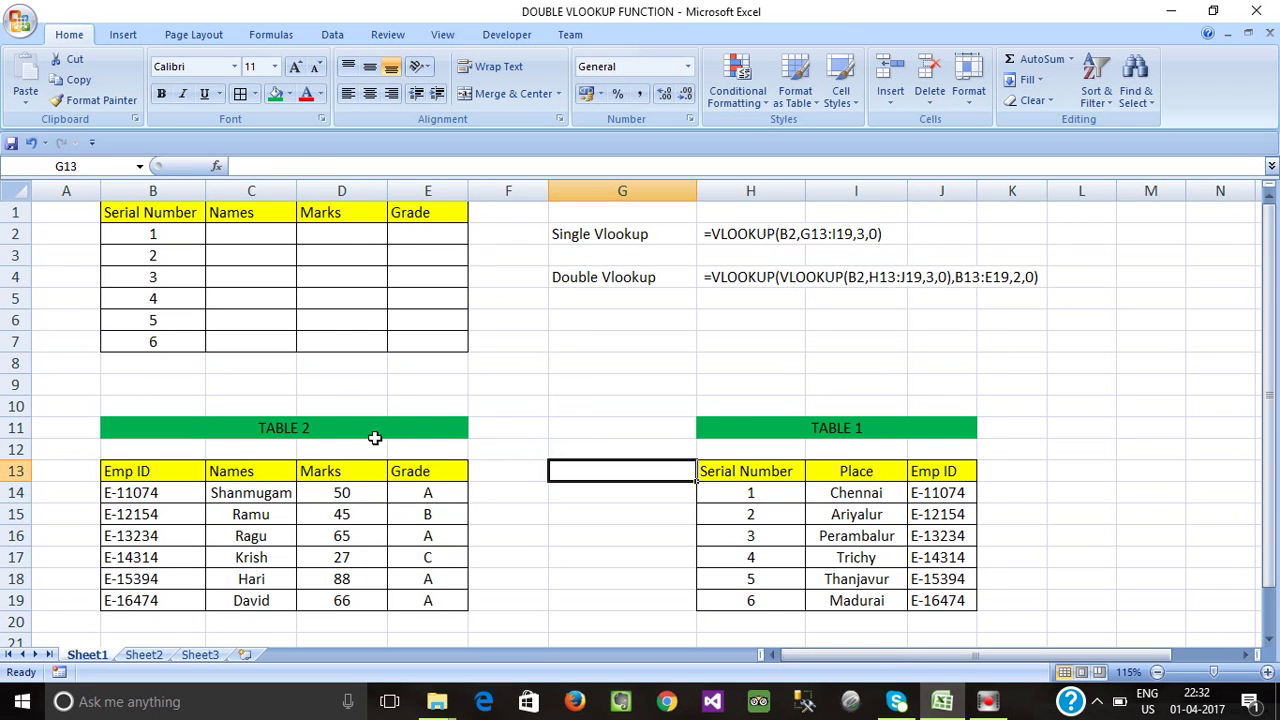
left_click(718, 427)
left_click_drag(734, 435, 901, 592)
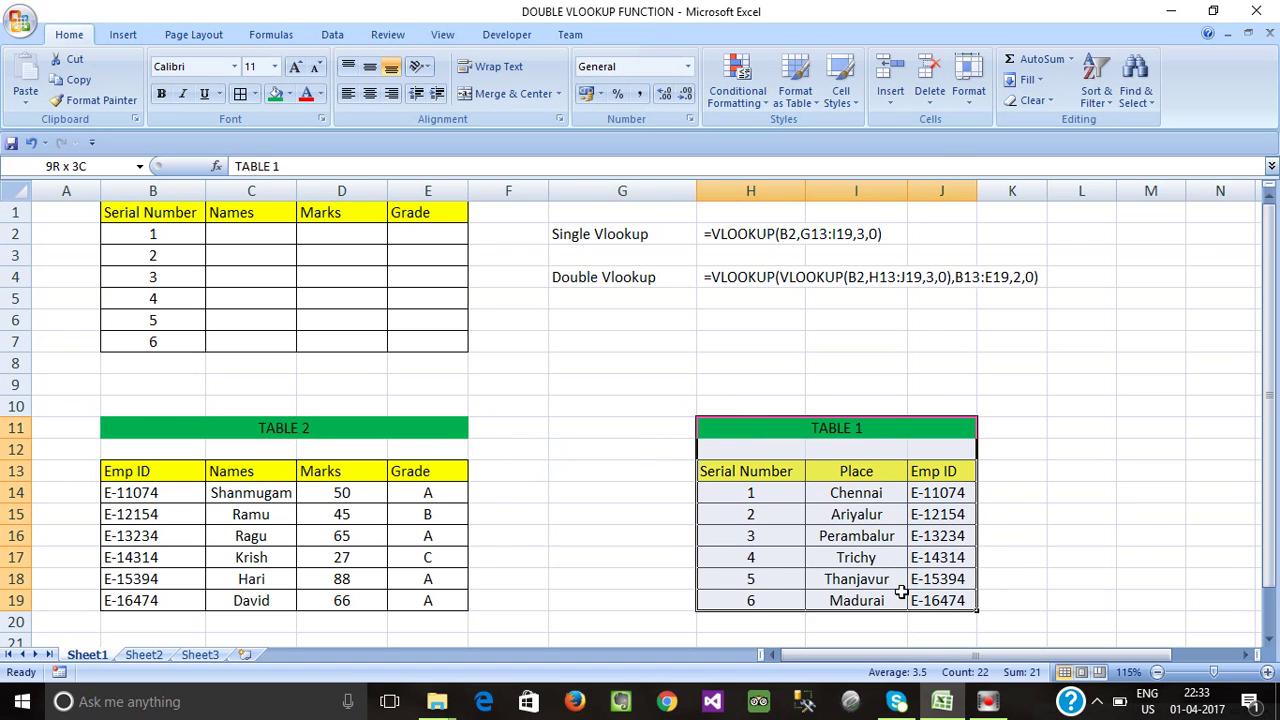
mouse_move(137, 420)
left_mouse_down()
mouse_move(414, 581)
mouse_move(427, 603)
left_mouse_up()
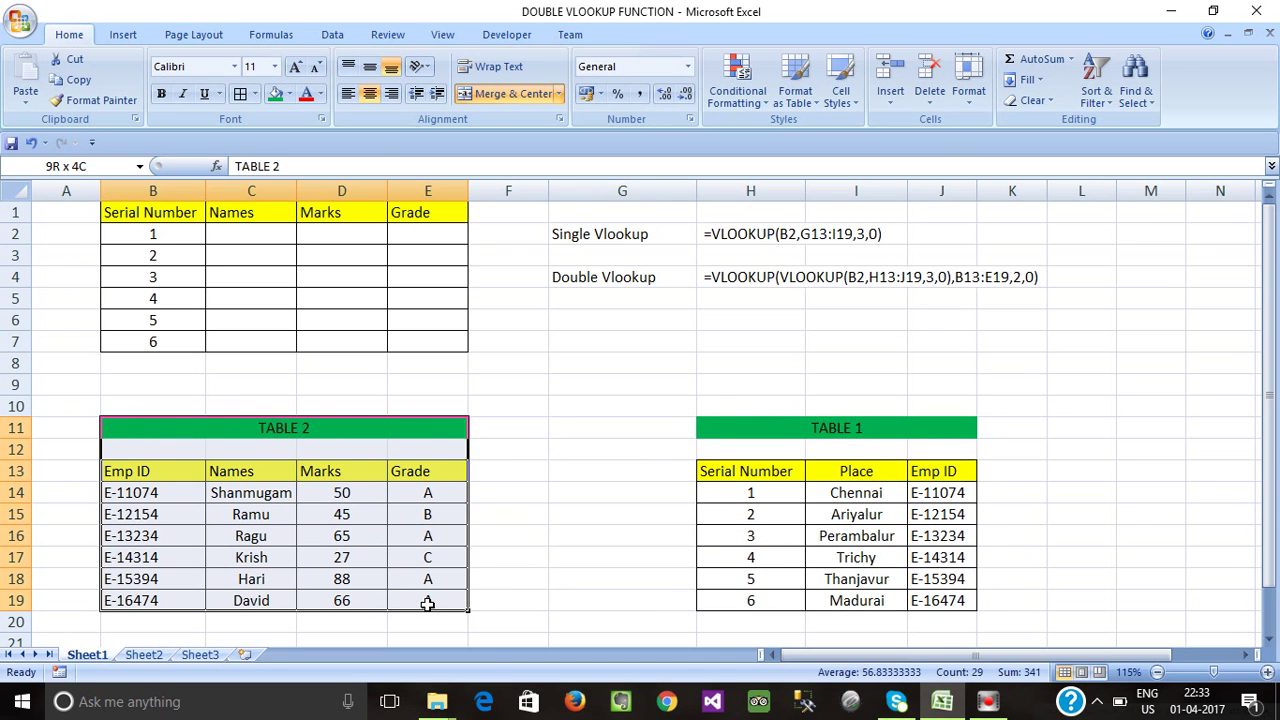
left_click(655, 514)
Highlight the top table, its empty Names, Marks and Grade cells, and its Serial Number column.
left_click(140, 213)
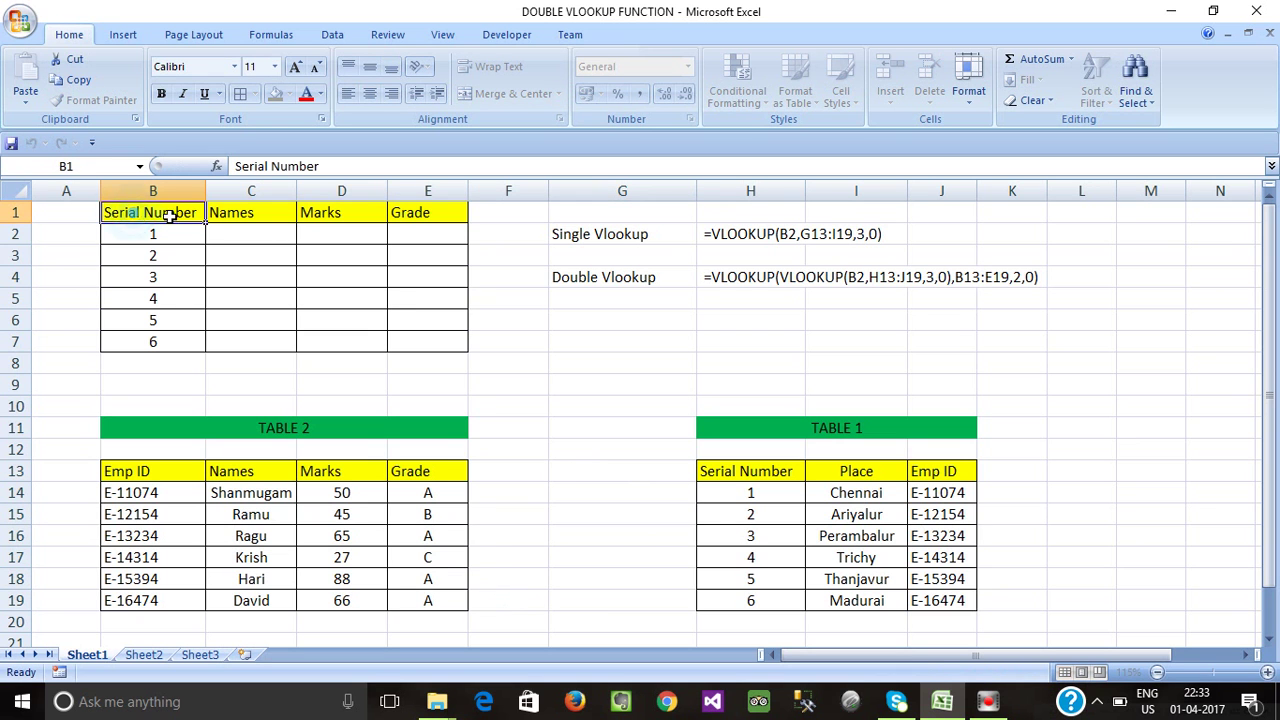
left_click_drag(170, 216, 421, 337)
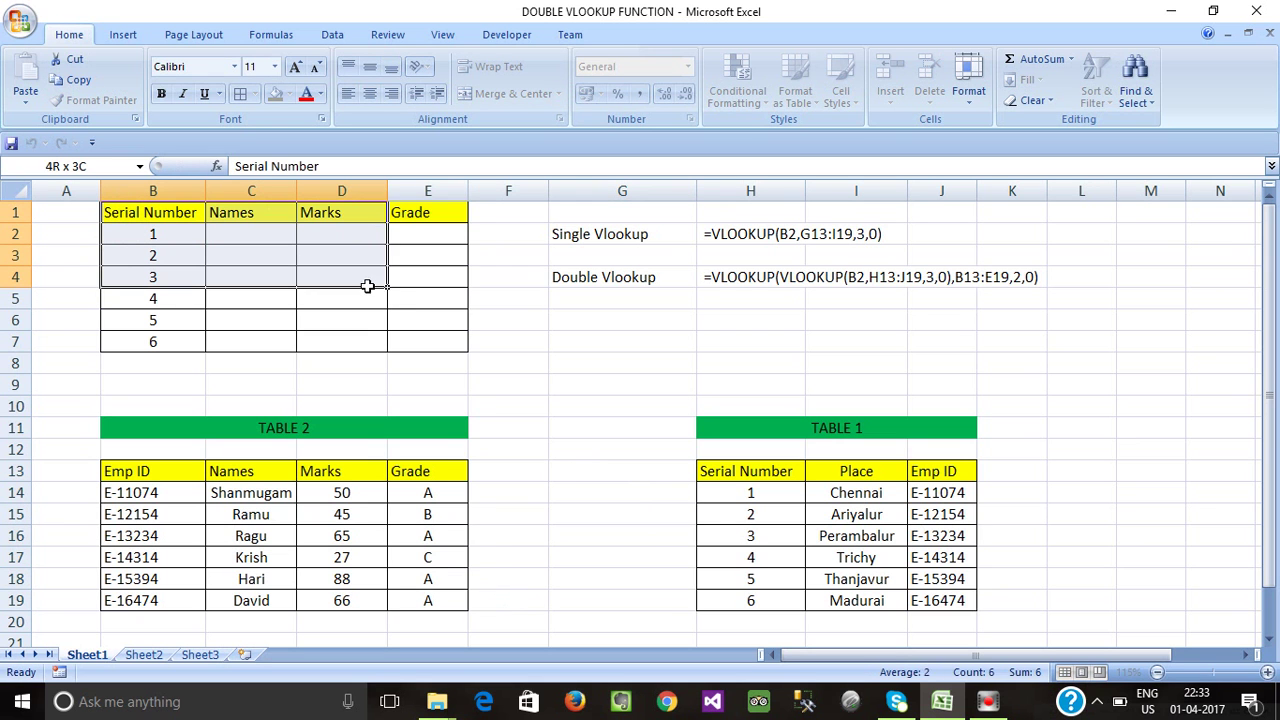
left_click(421, 337)
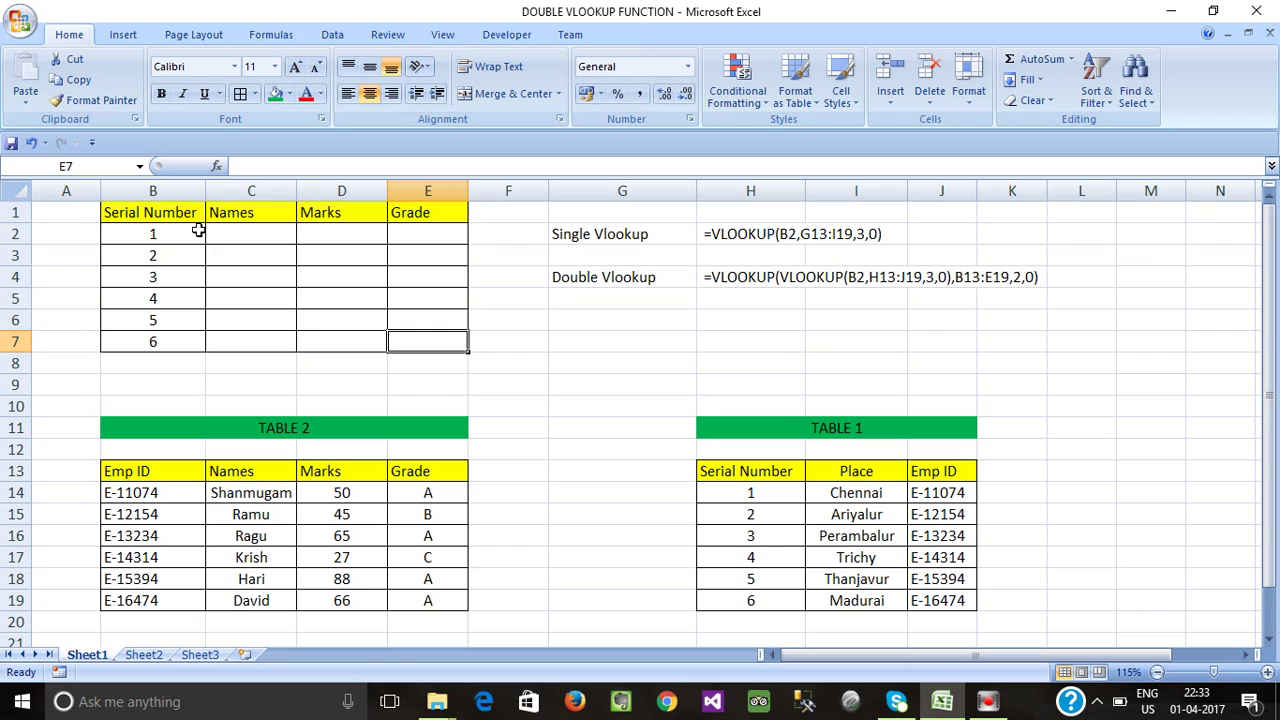
left_click_drag(212, 234, 419, 341)
left_click(405, 386)
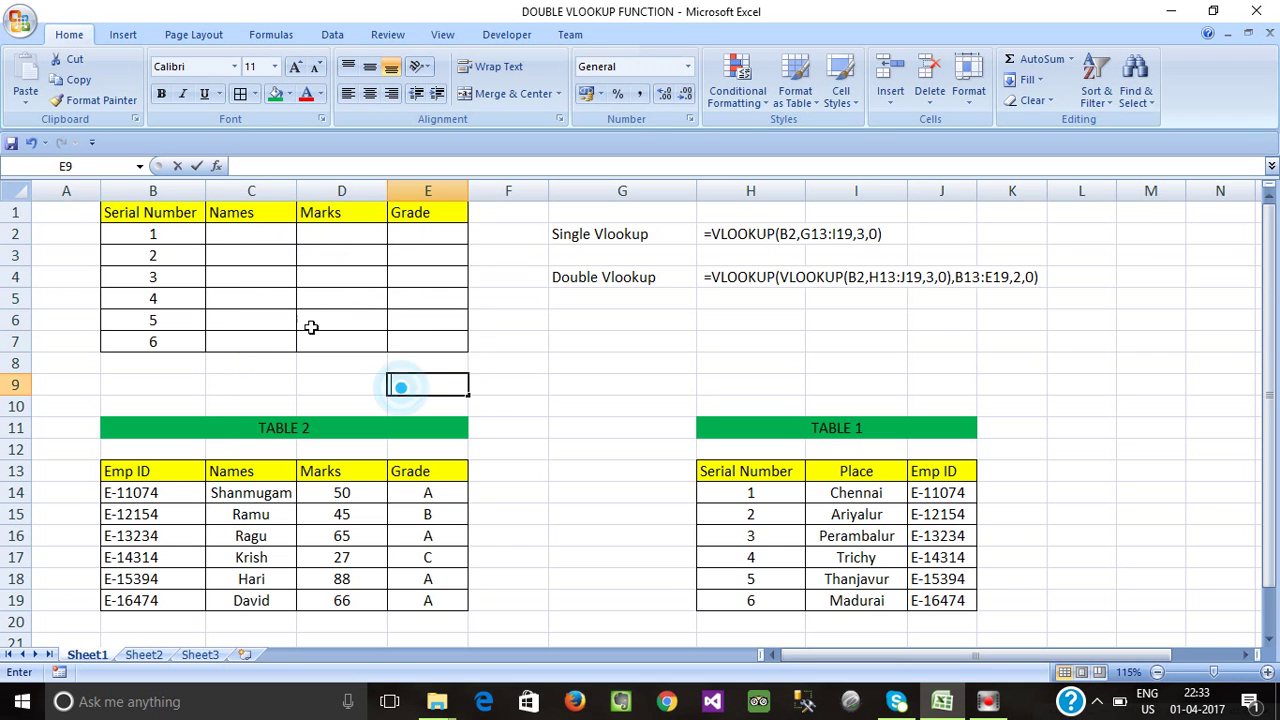
left_click_drag(220, 234, 419, 336)
left_click(350, 384)
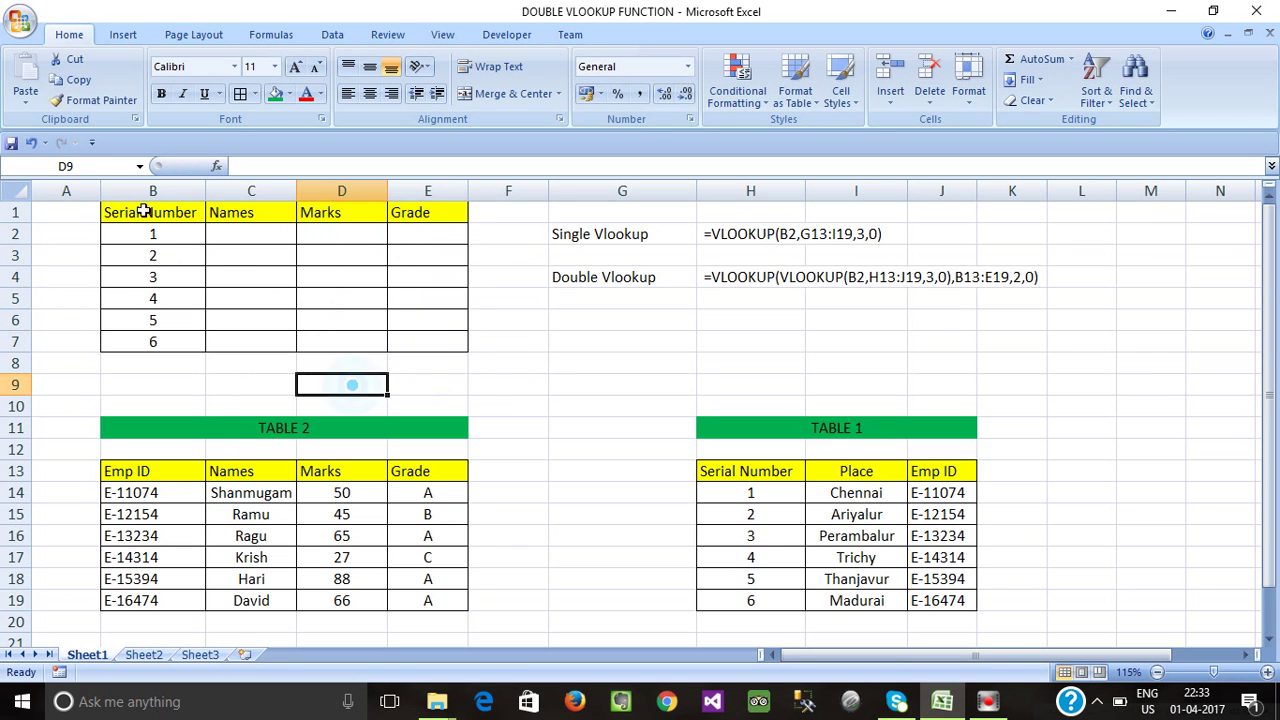
left_click(143, 210)
left_click_drag(143, 210, 152, 340)
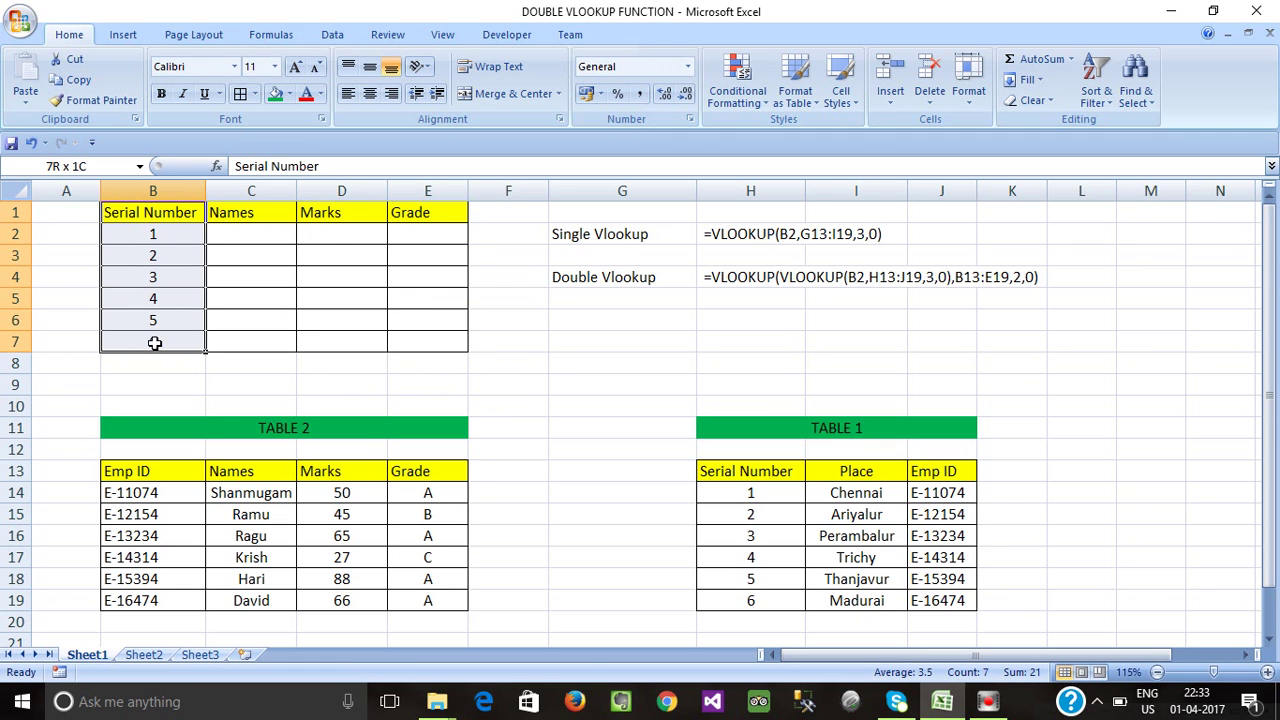
left_click_drag(152, 340, 152, 342)
Compare the top table's Serial Number column with TABLE 1's Serial Number and Emp ID columns.
left_click(225, 233)
left_click(160, 238)
left_click(234, 286)
left_click(220, 236)
left_click_drag(156, 209, 157, 338)
left_click(758, 477)
left_click_drag(758, 477, 760, 597)
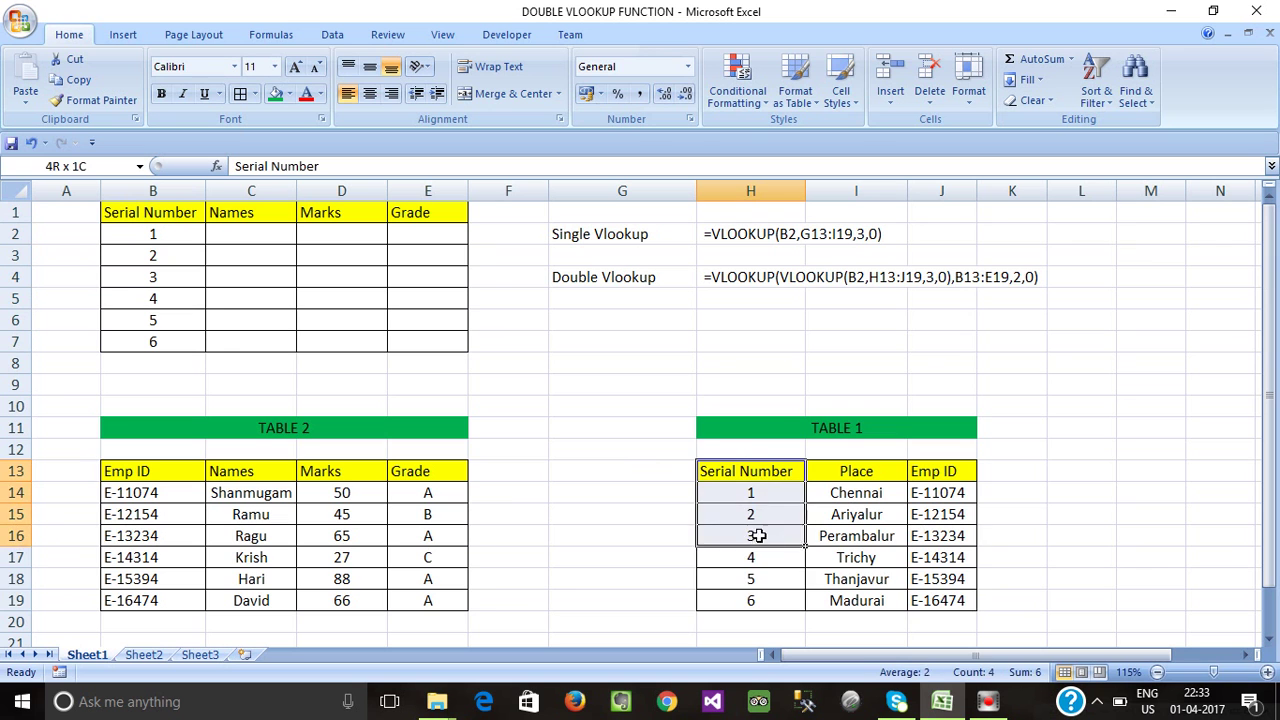
left_click_drag(165, 213, 177, 338)
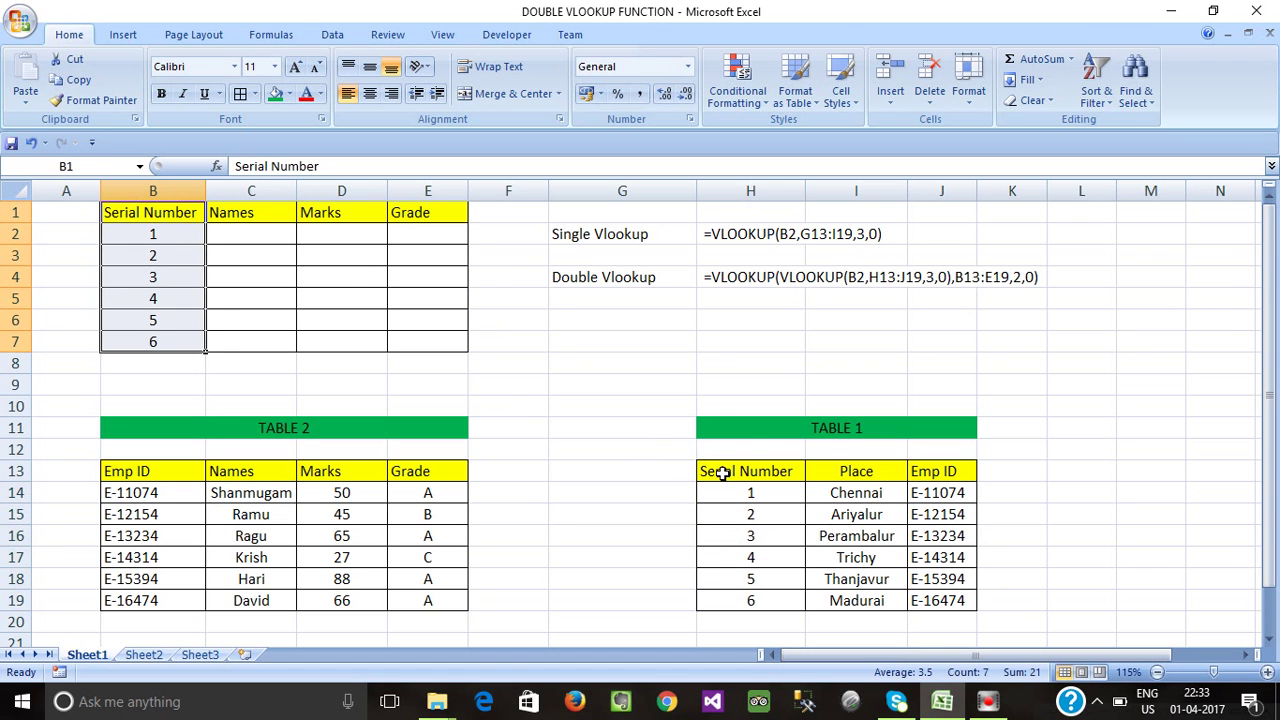
left_click_drag(737, 474, 755, 600)
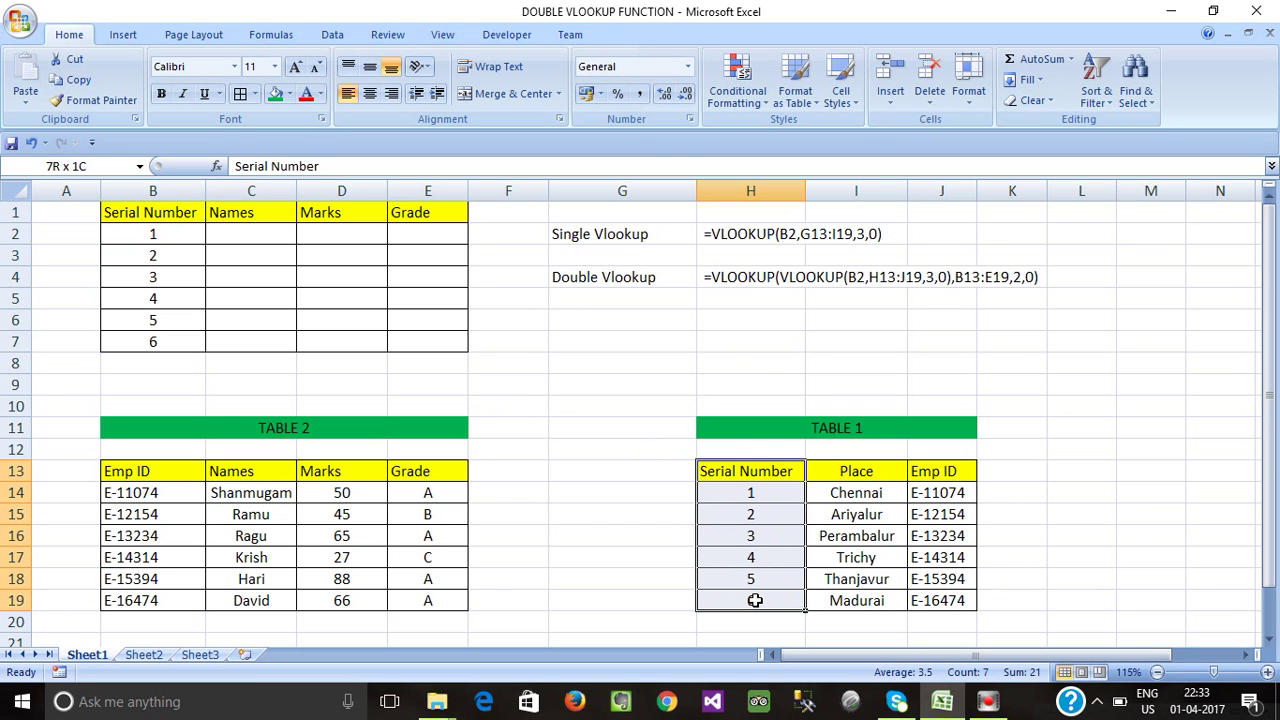
left_click_drag(755, 600, 755, 600)
left_click_drag(951, 473, 957, 600)
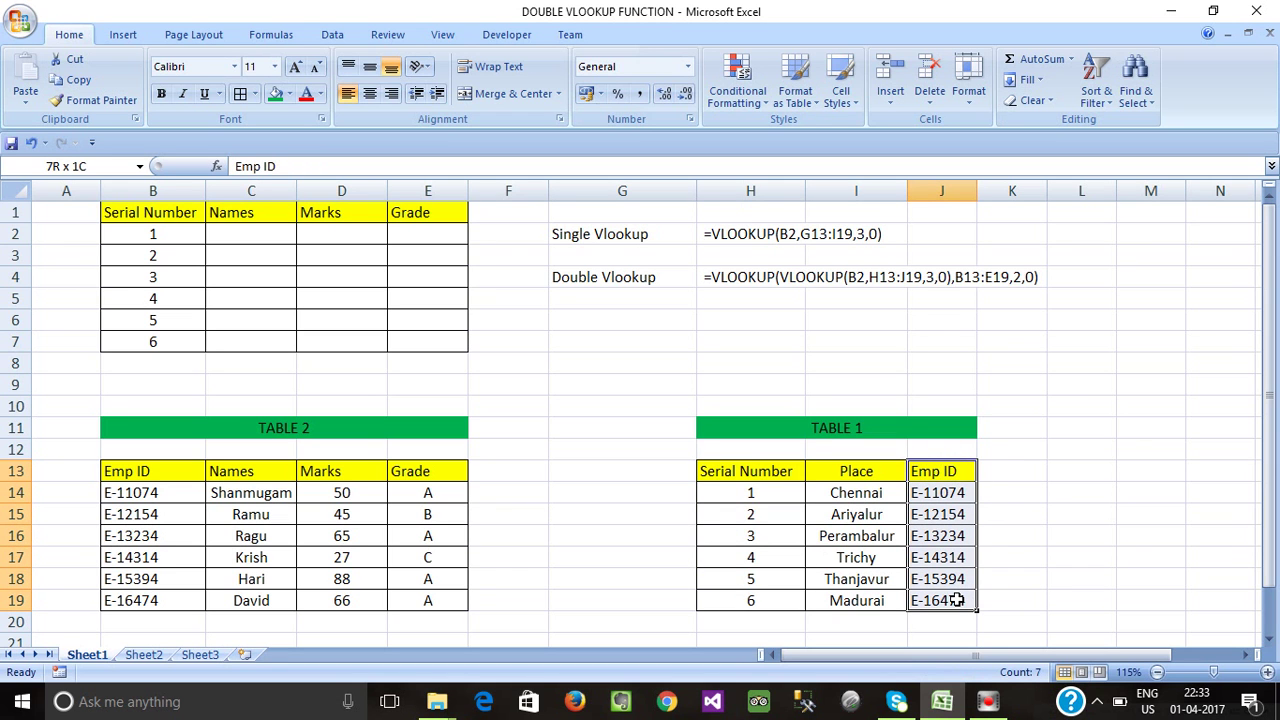
left_click_drag(918, 470, 940, 597)
left_click_drag(943, 472, 945, 604)
Highlight TABLE 2's Emp ID, Names and Marks, then the single and nested VLOOKUP example formulas.
left_click_drag(129, 475, 363, 606)
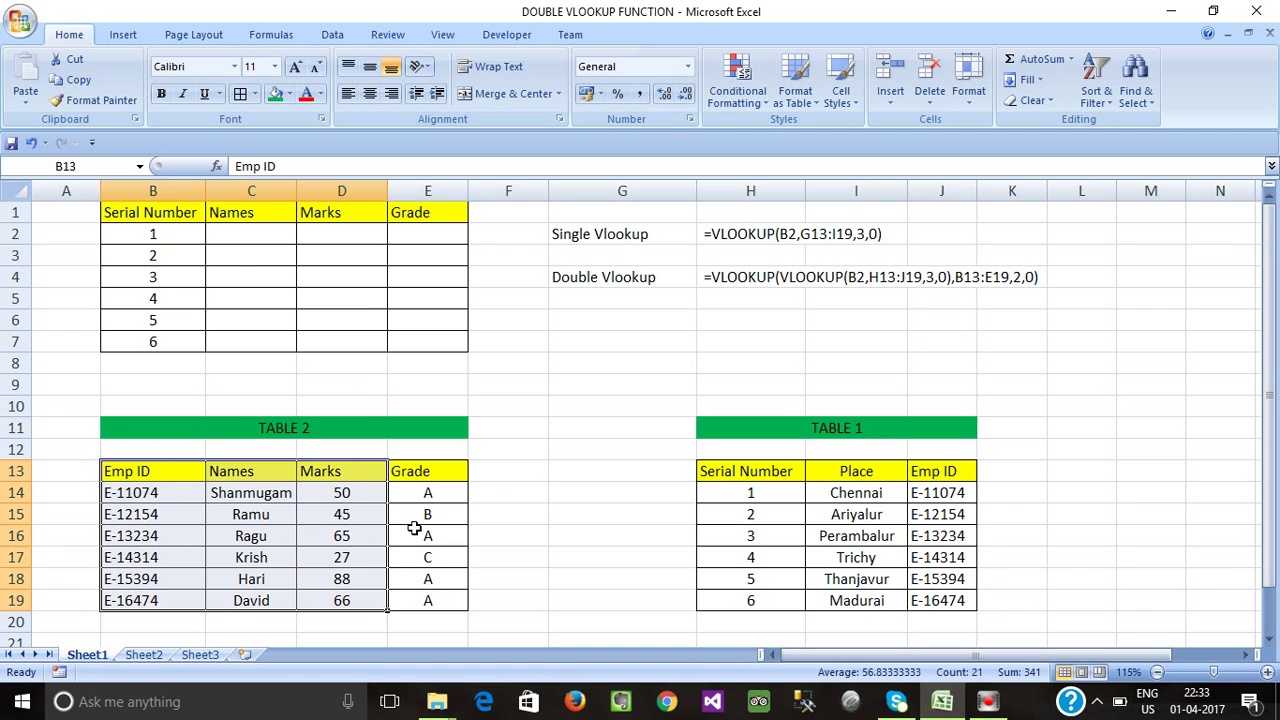
left_click_drag(226, 238, 245, 342)
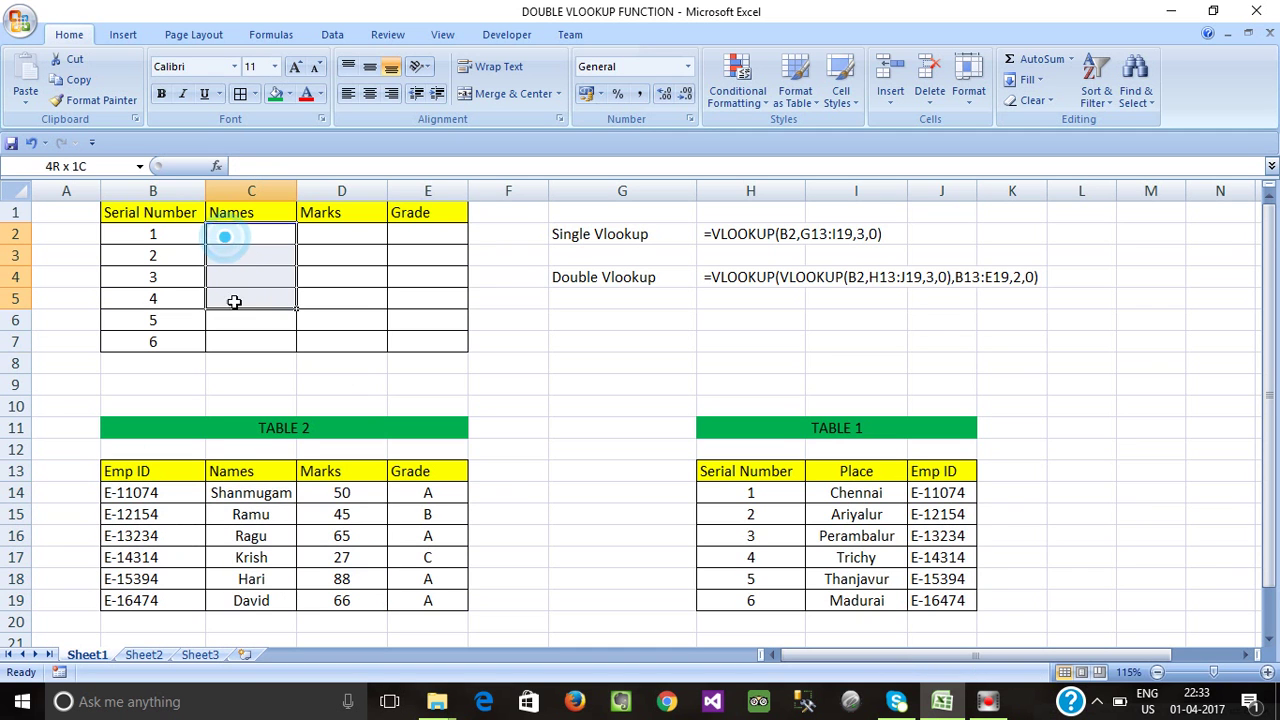
left_click(263, 371)
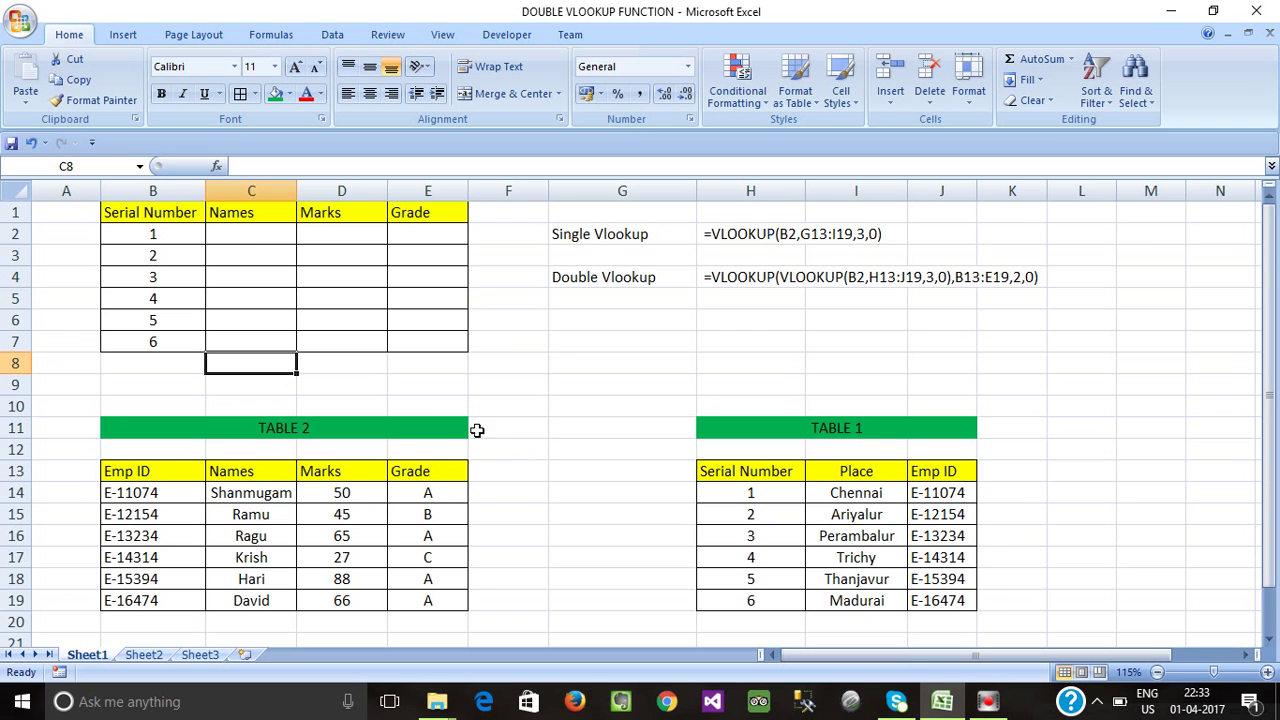
left_click(505, 370)
left_click_drag(578, 234, 857, 237)
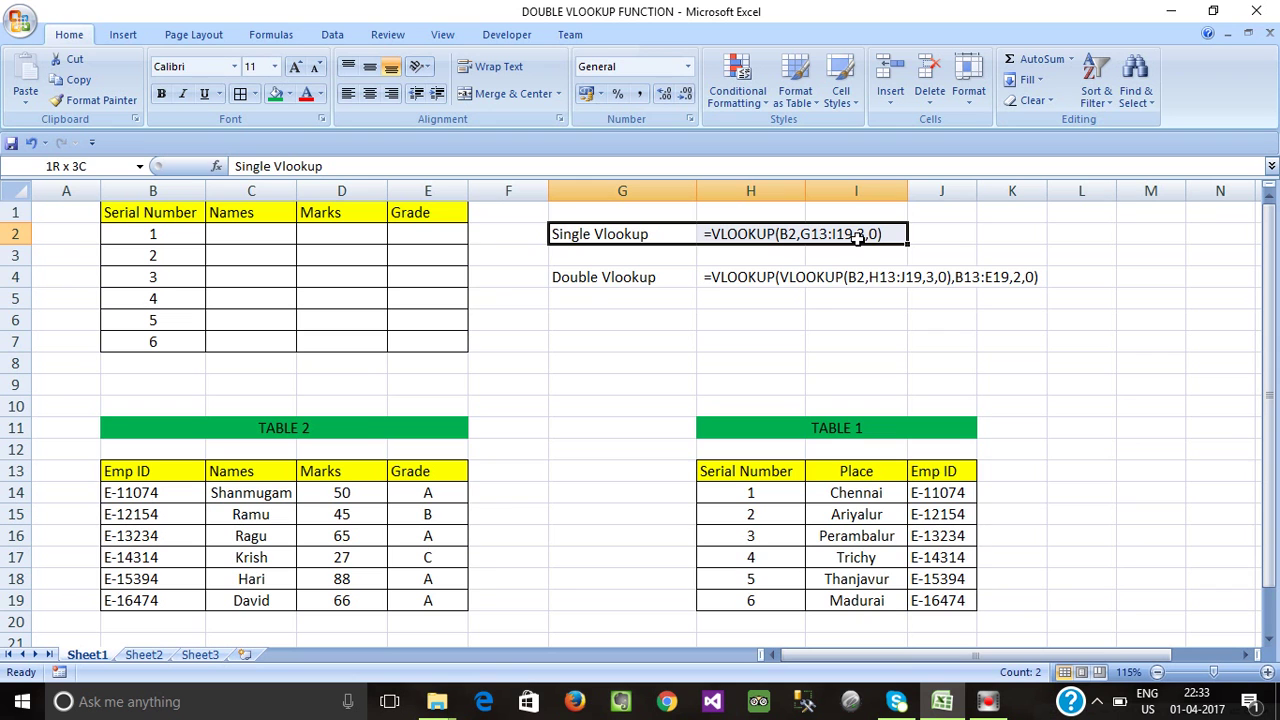
left_click_drag(584, 282, 1012, 278)
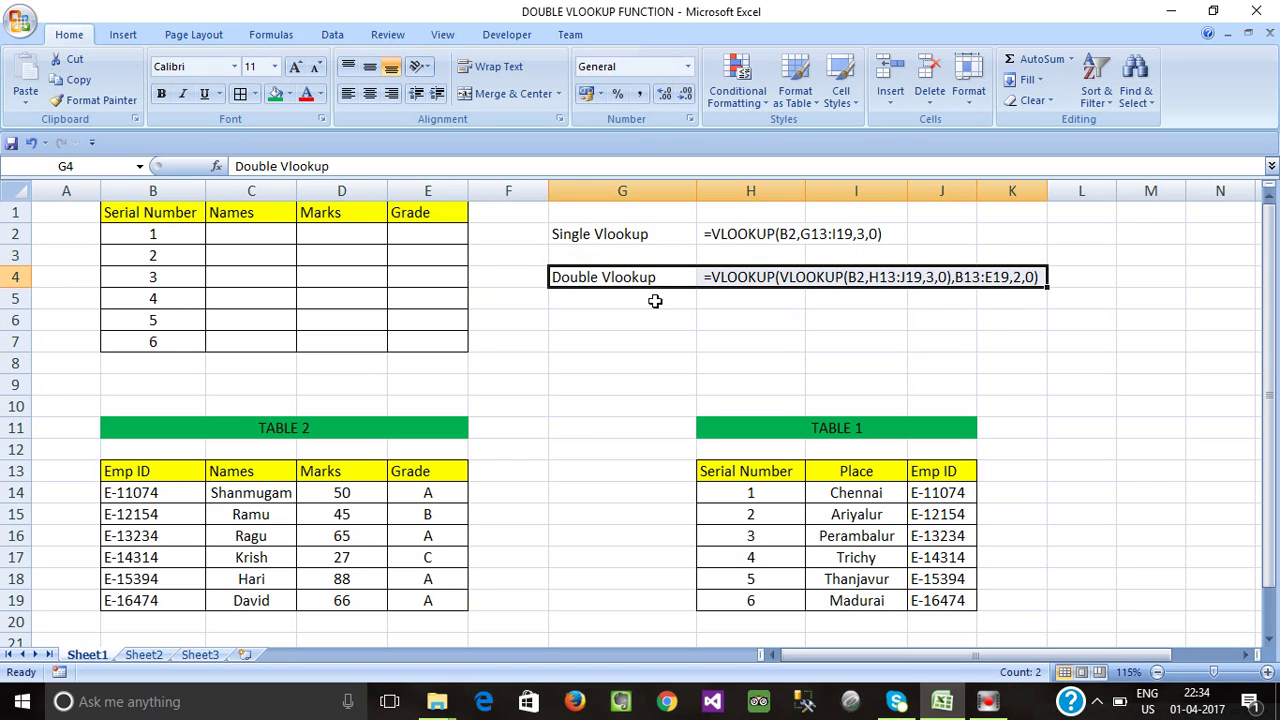
left_click(636, 316)
In C2 start the formula =VLOOKUP(VLOOKUP( using autocomplete for both function names.
left_click(254, 236)
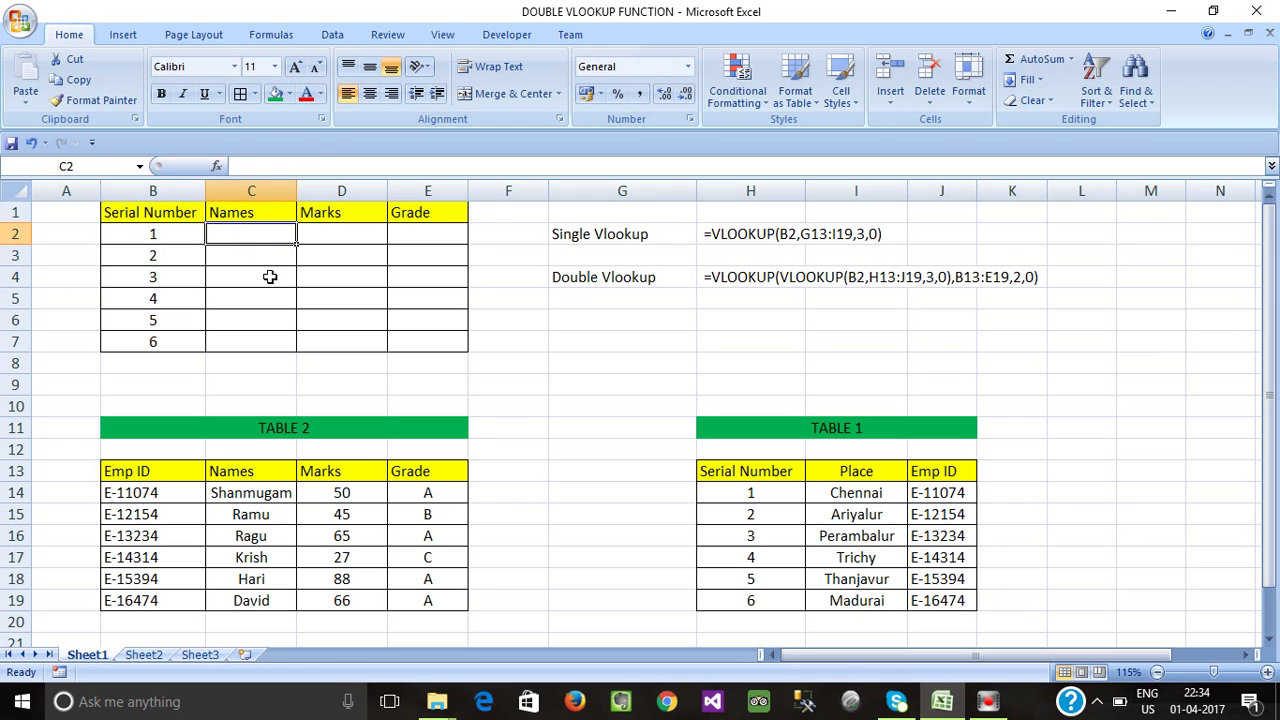
type("=")
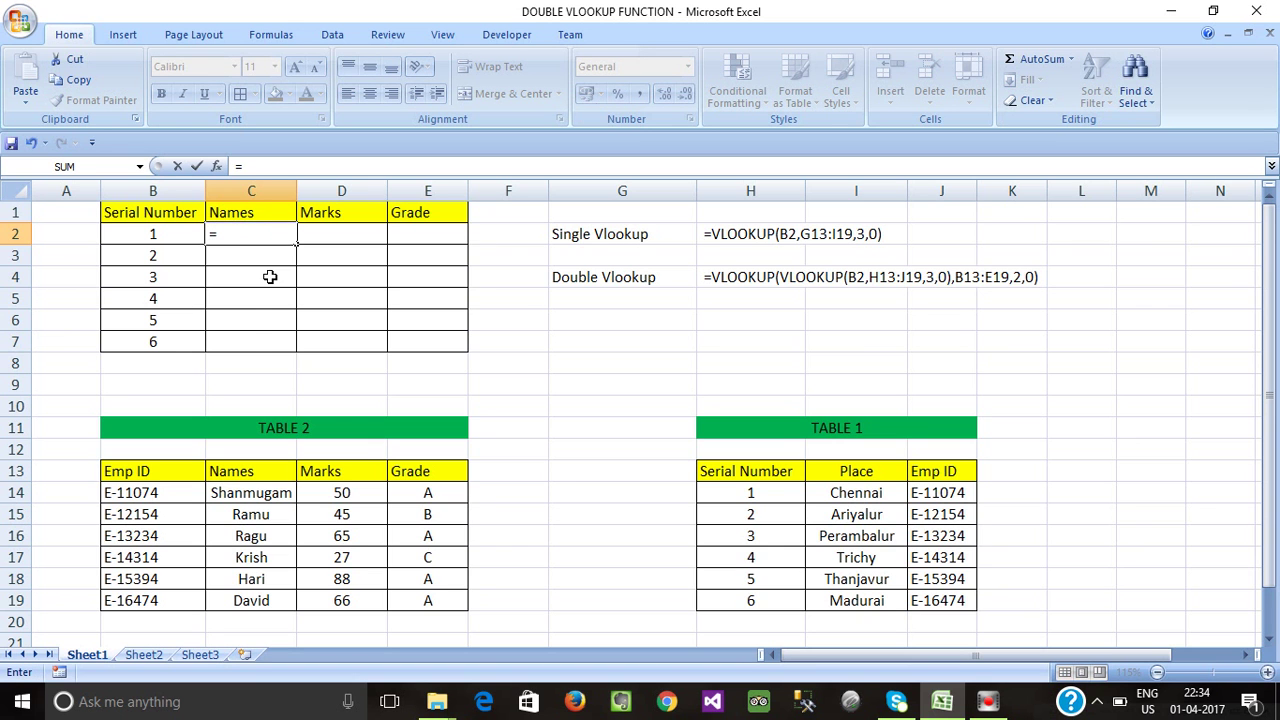
type("vloo")
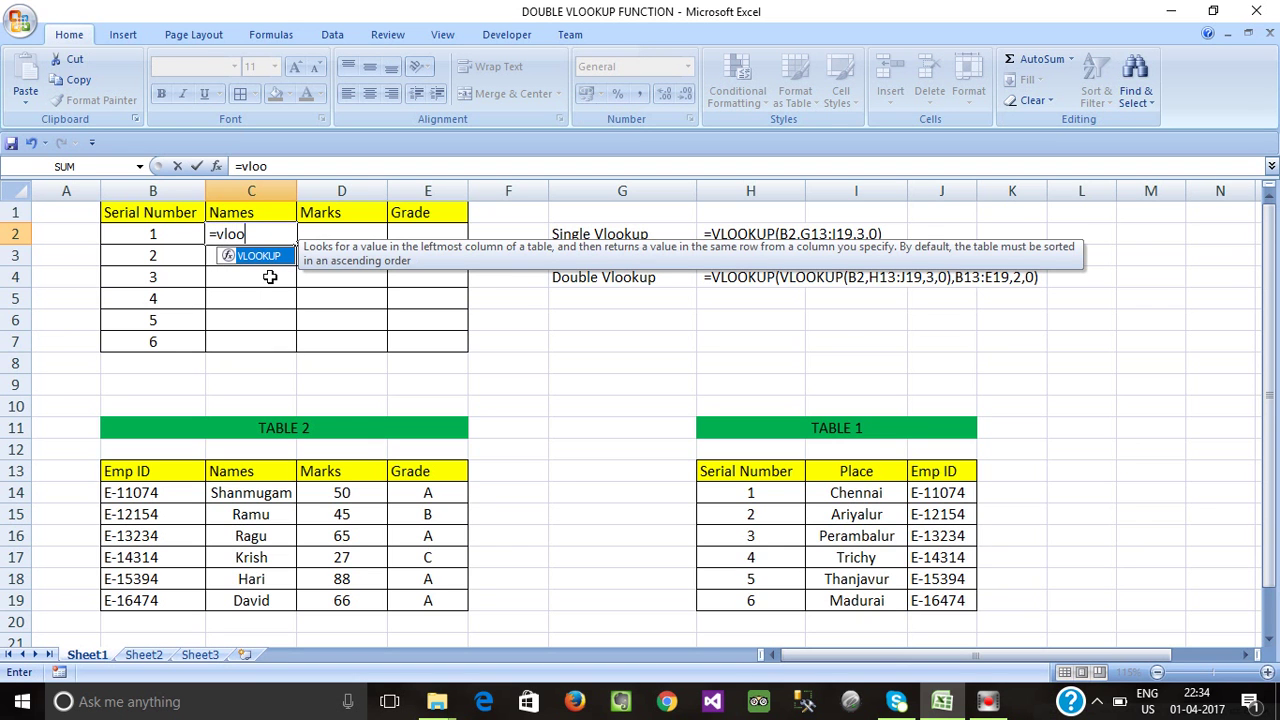
type("ku")
key("Tab")
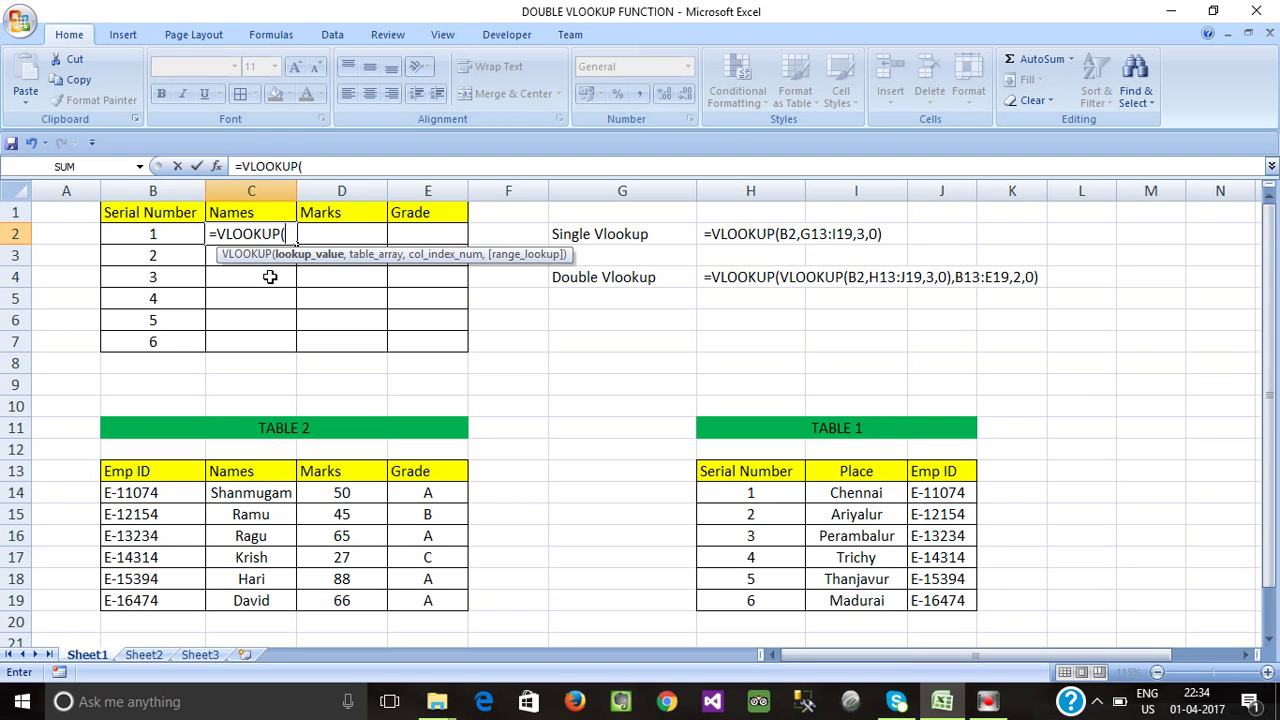
type("v")
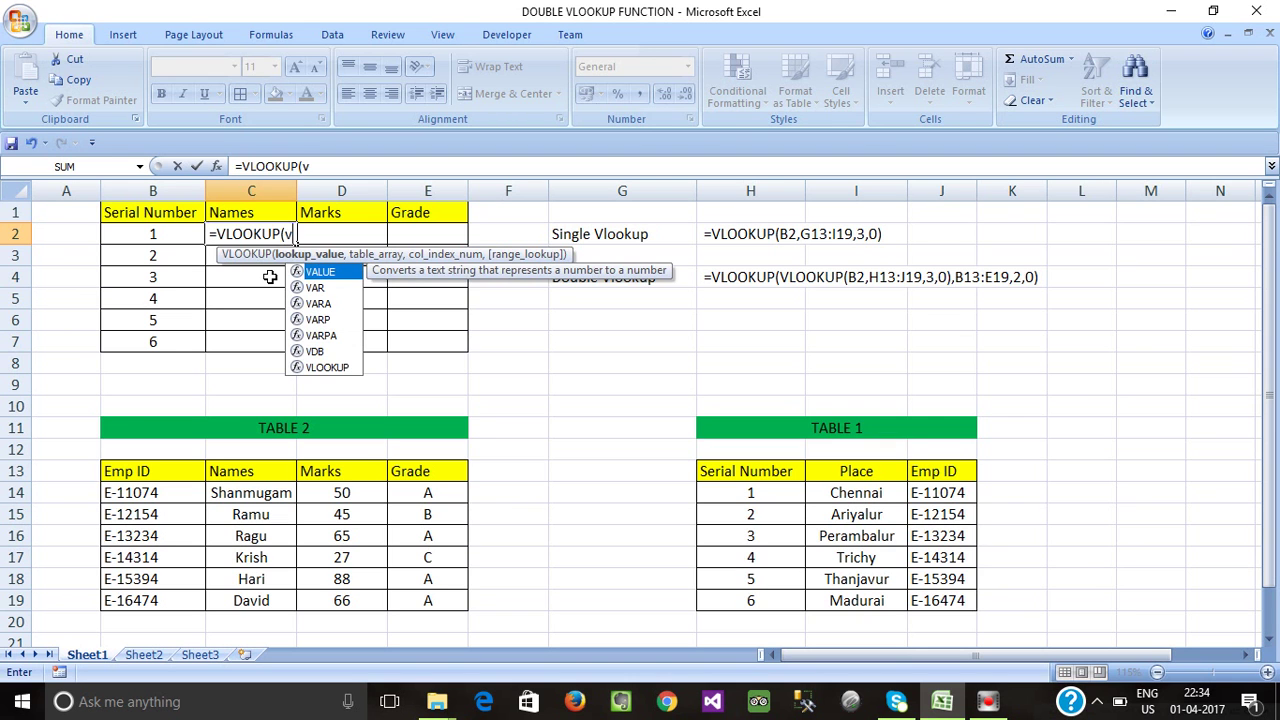
type("loo")
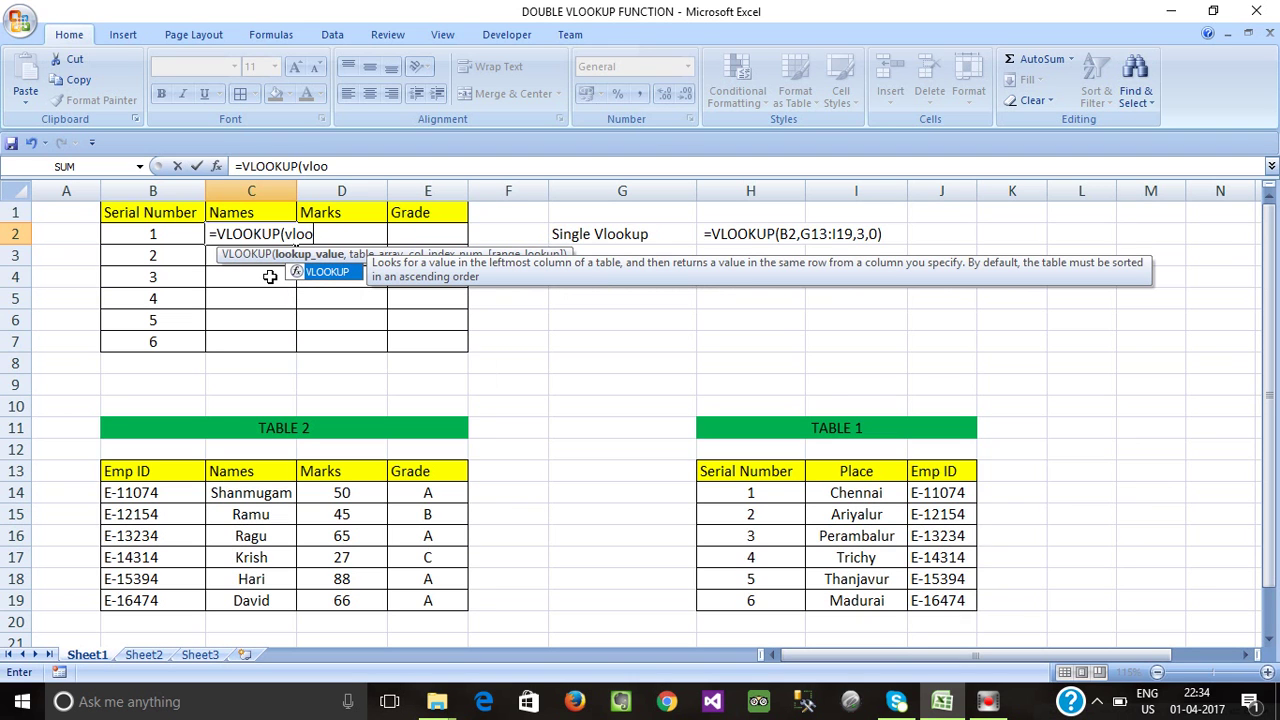
key("Tab")
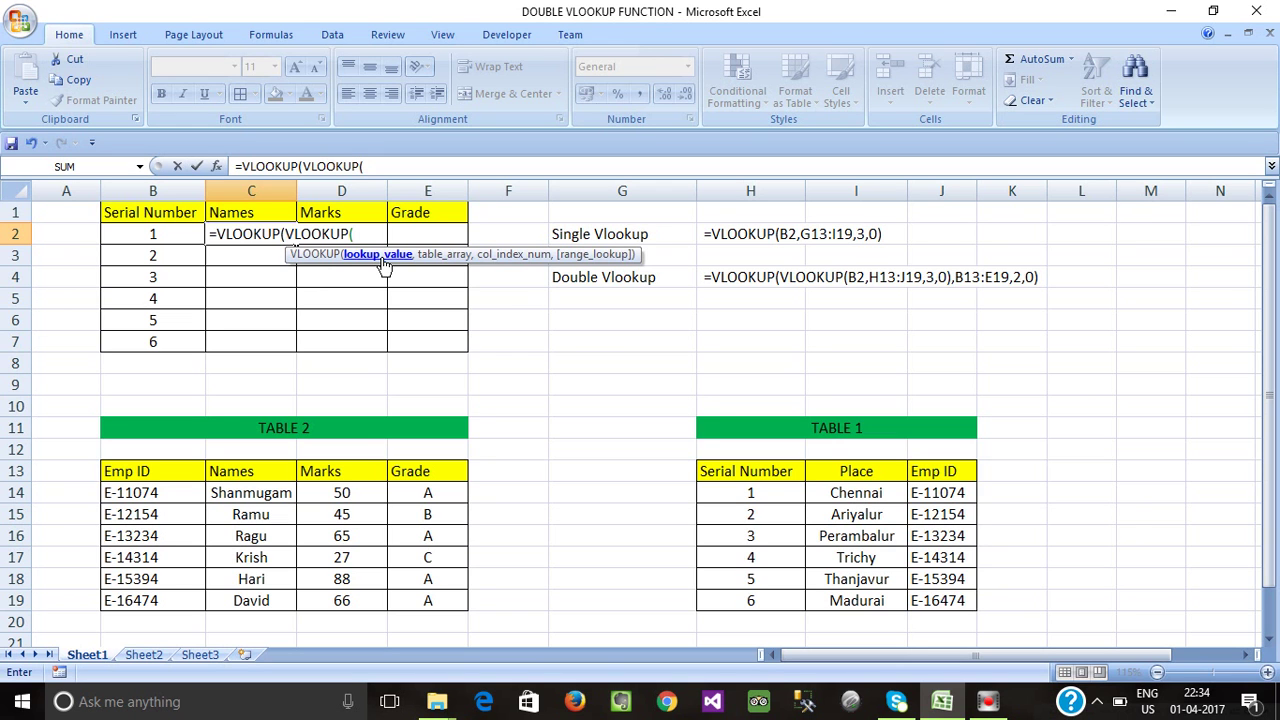
Build the inner lookup VLOOKUP(B2,H13:J19,3,0) to fetch the Emp ID from Table 1.
left_click(153, 234)
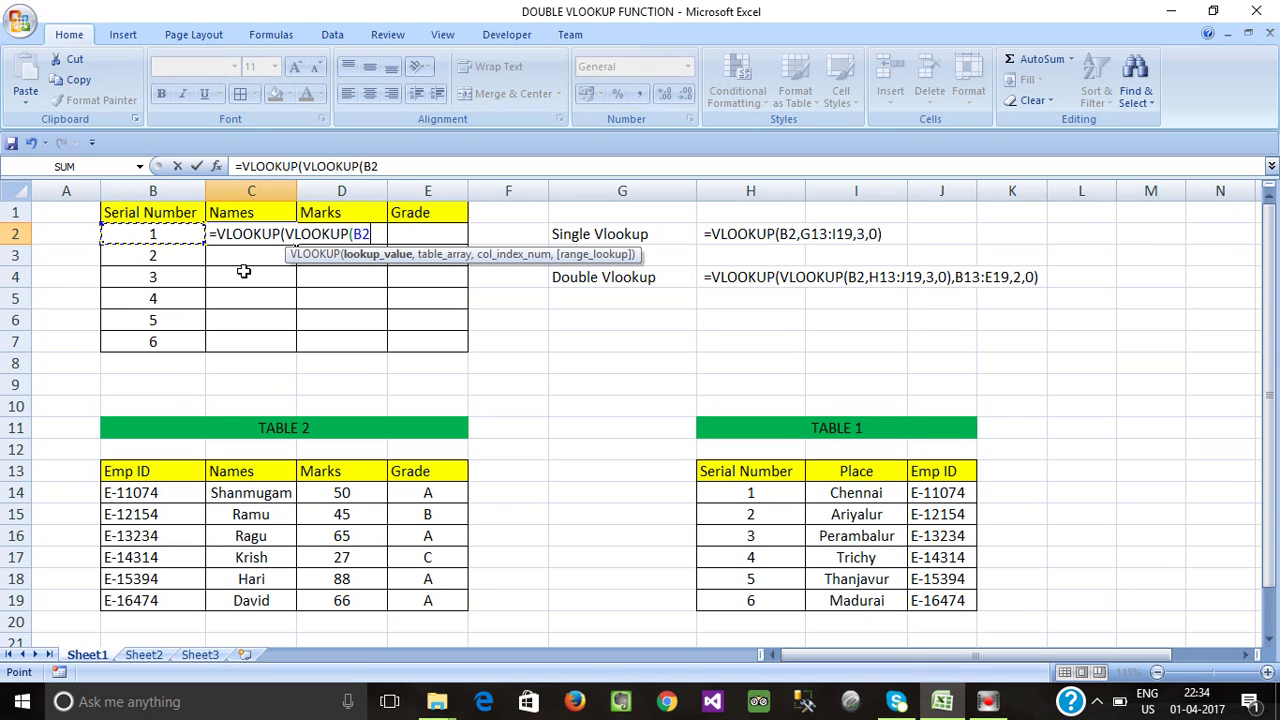
type(",")
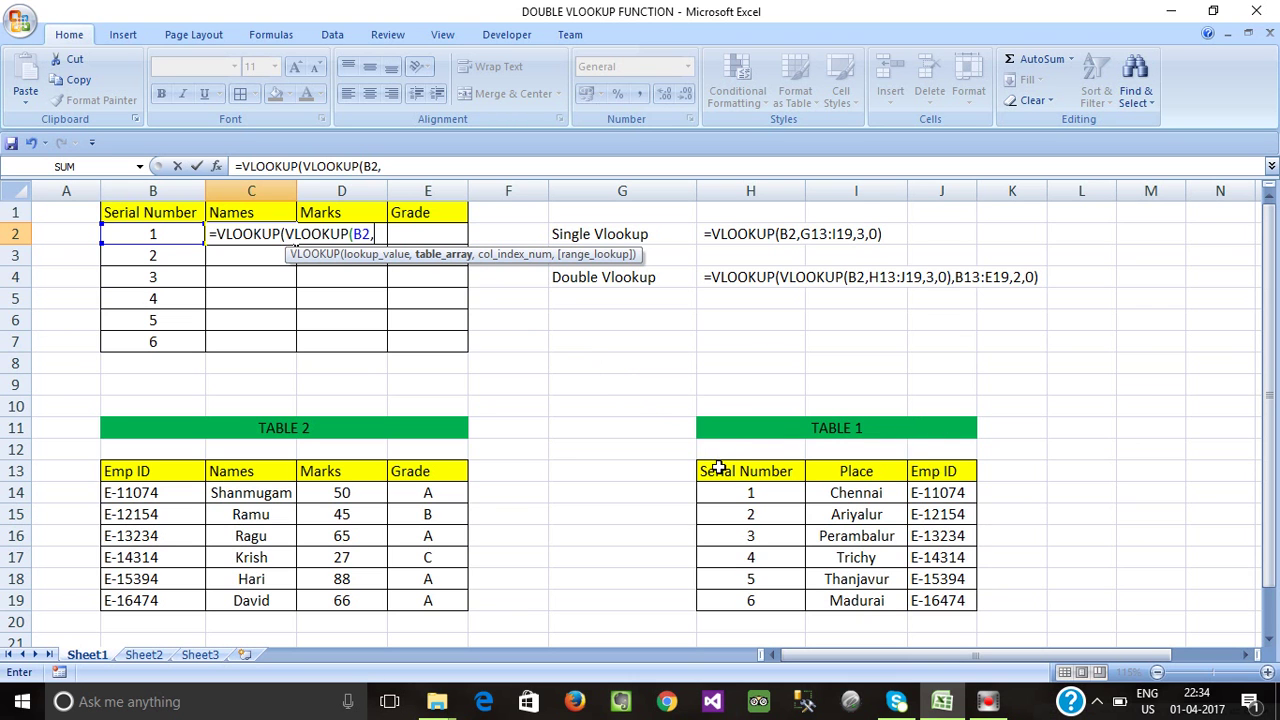
mouse_move(717, 471)
left_mouse_down()
mouse_move(851, 566)
mouse_move(940, 605)
left_mouse_up()
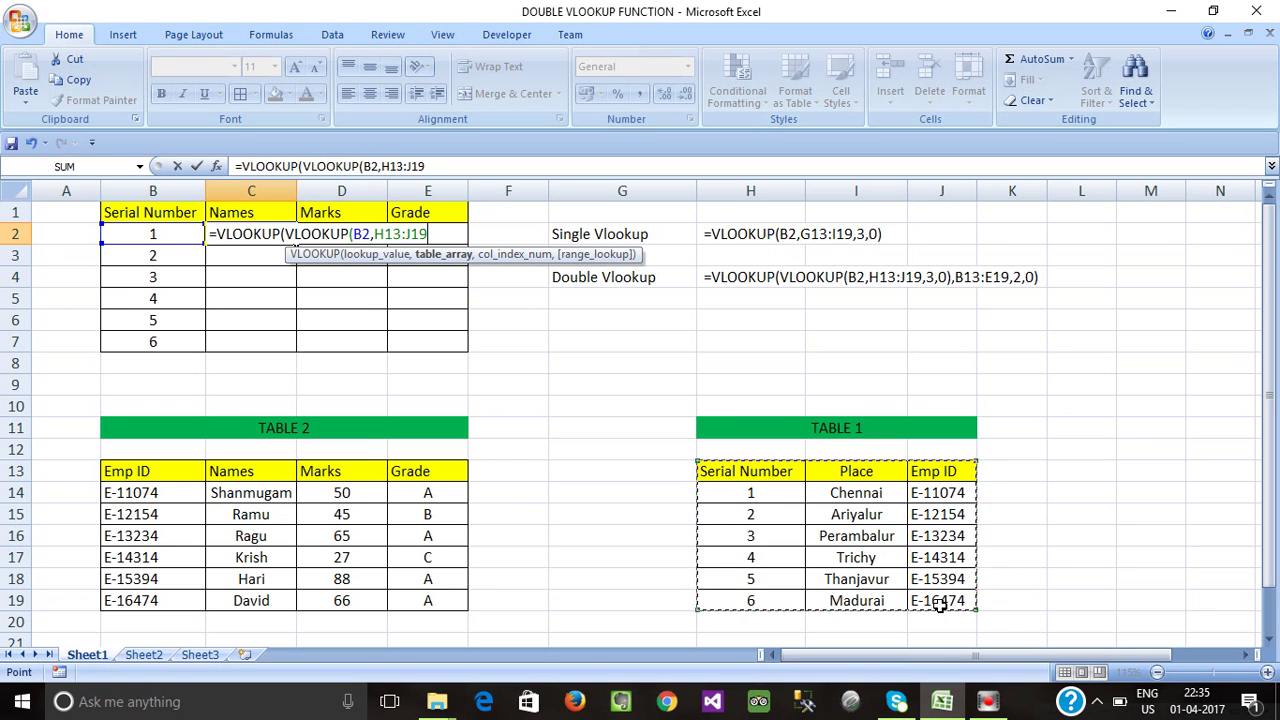
type(",")
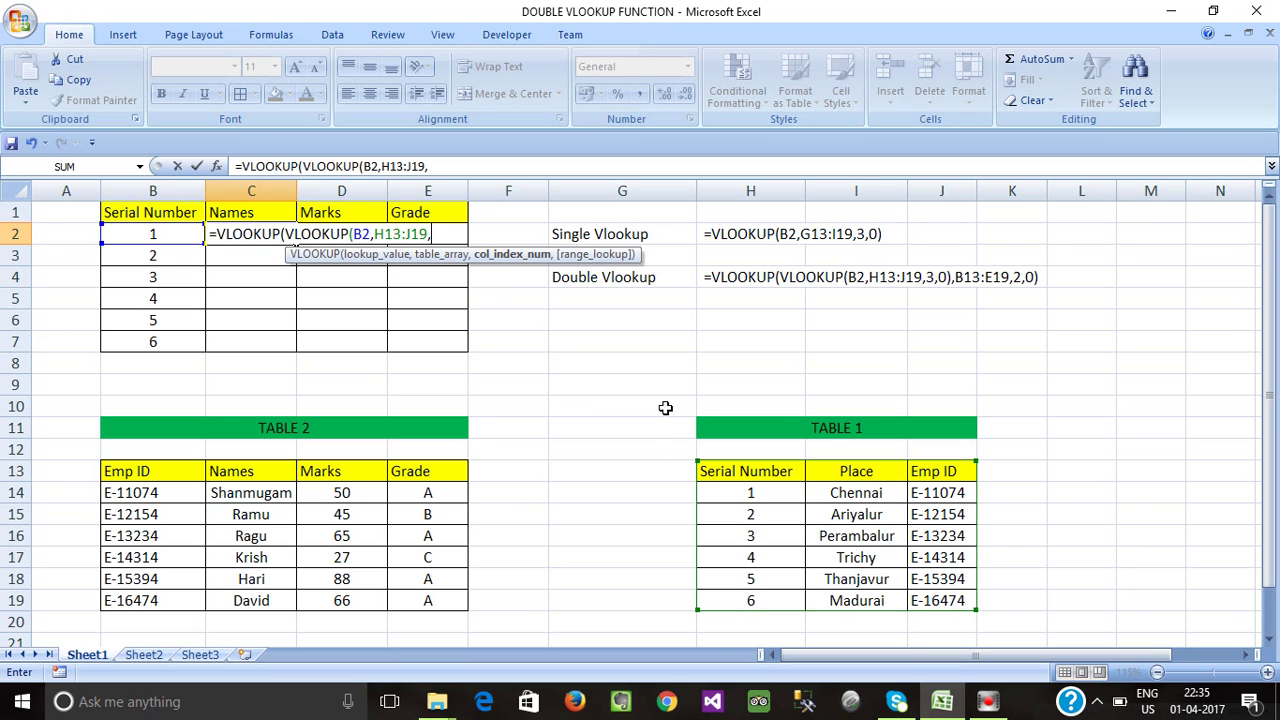
type("3")
type(",")
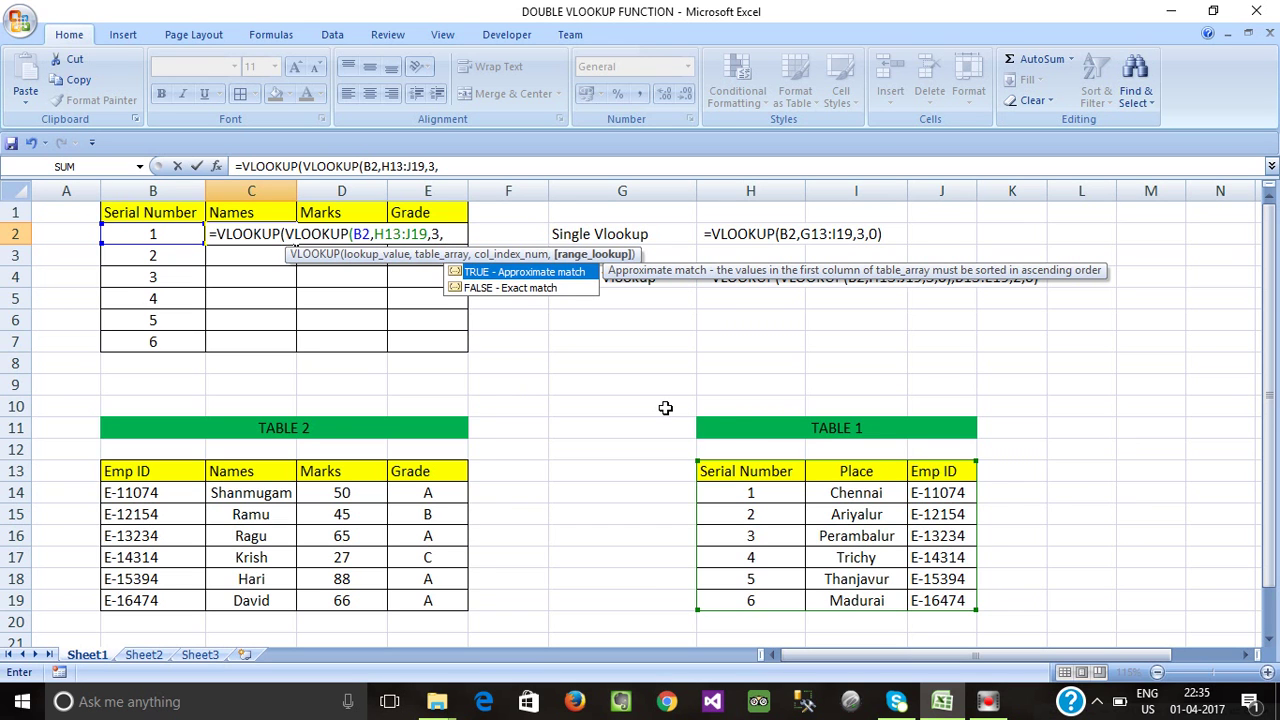
type("0")
type(")")
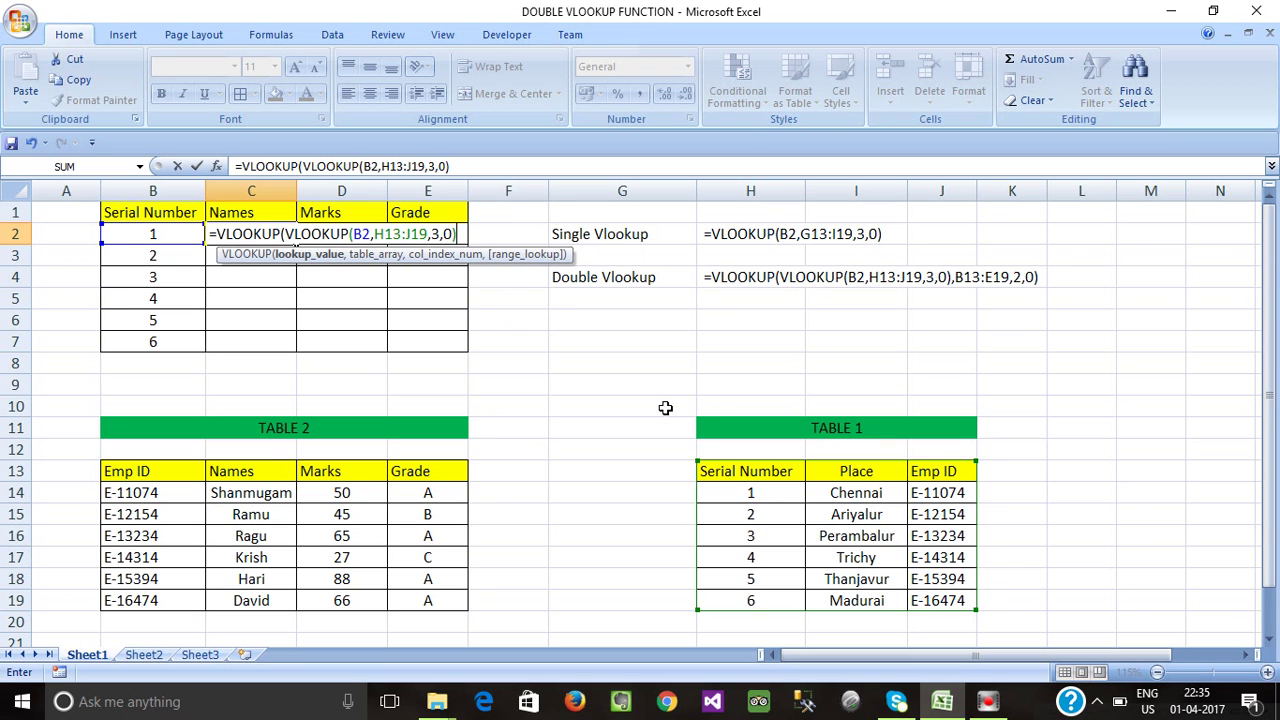
type("),")
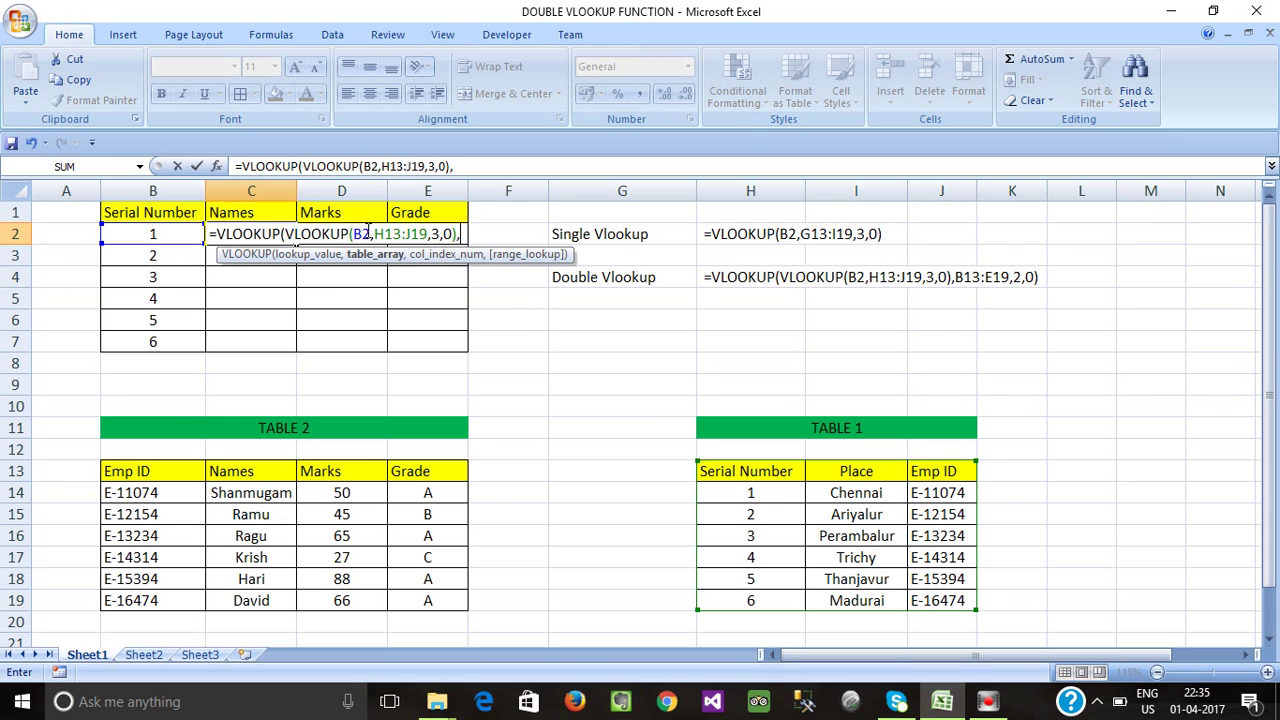
Add Table 2 (B13:E19), column 2, exact match as the outer lookup and enter the formula.
left_click_drag(369, 233, 354, 233)
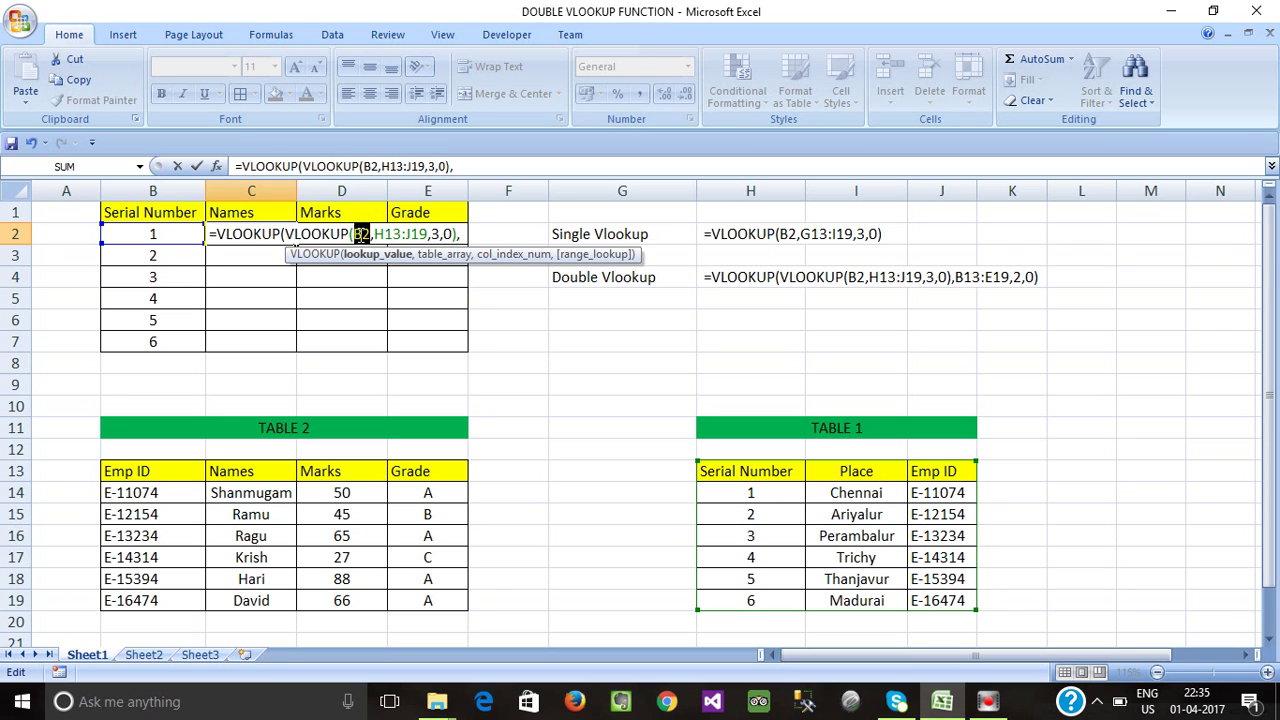
left_click(461, 234)
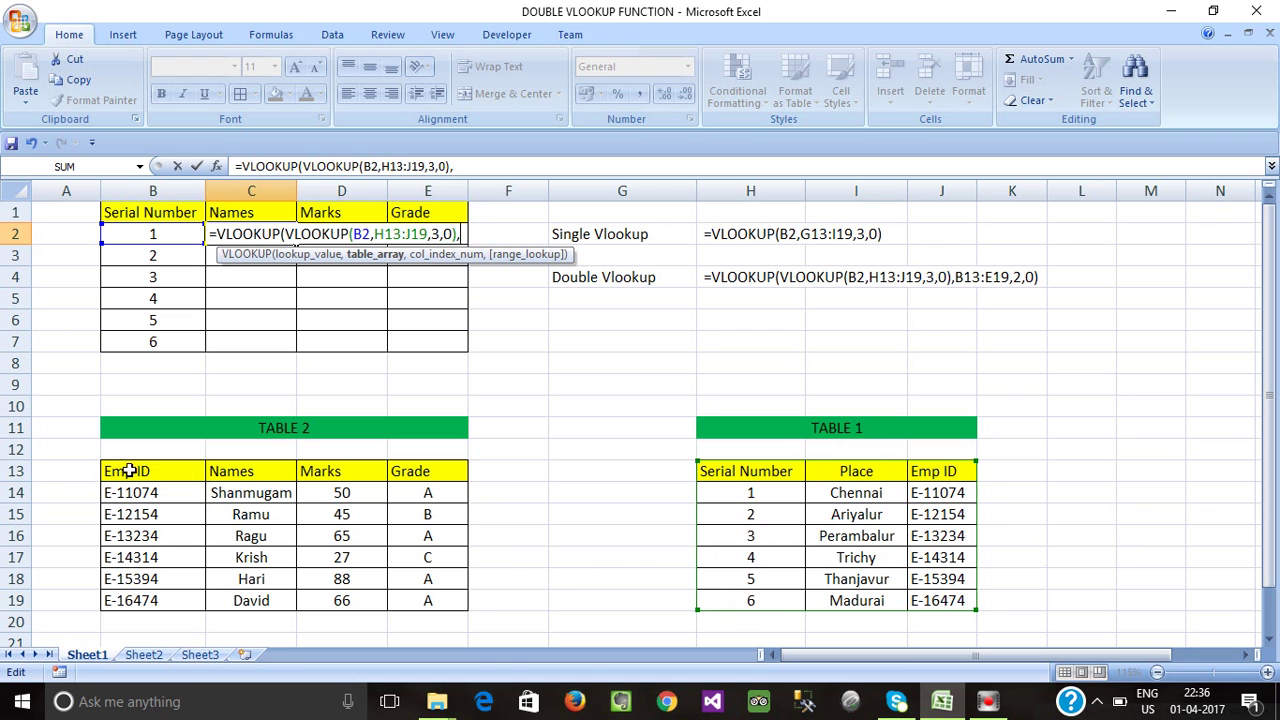
mouse_move(128, 471)
left_mouse_down()
mouse_move(414, 580)
mouse_move(430, 598)
left_mouse_up()
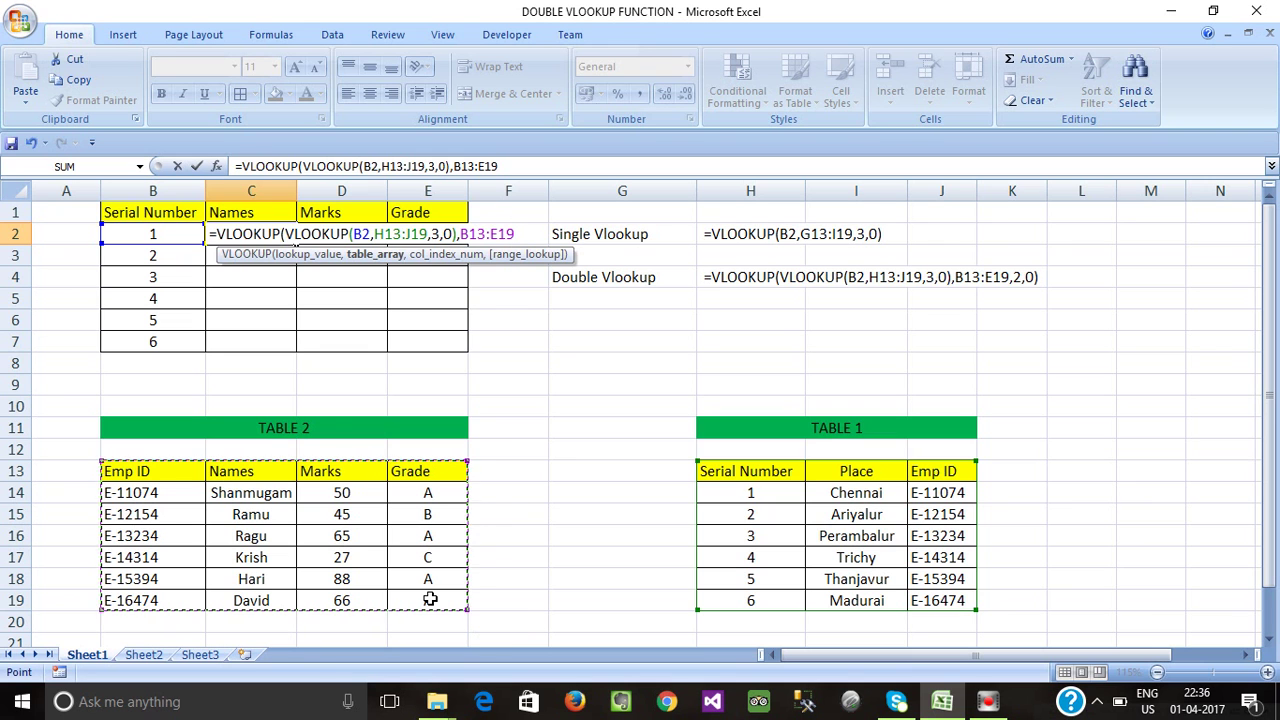
type(",")
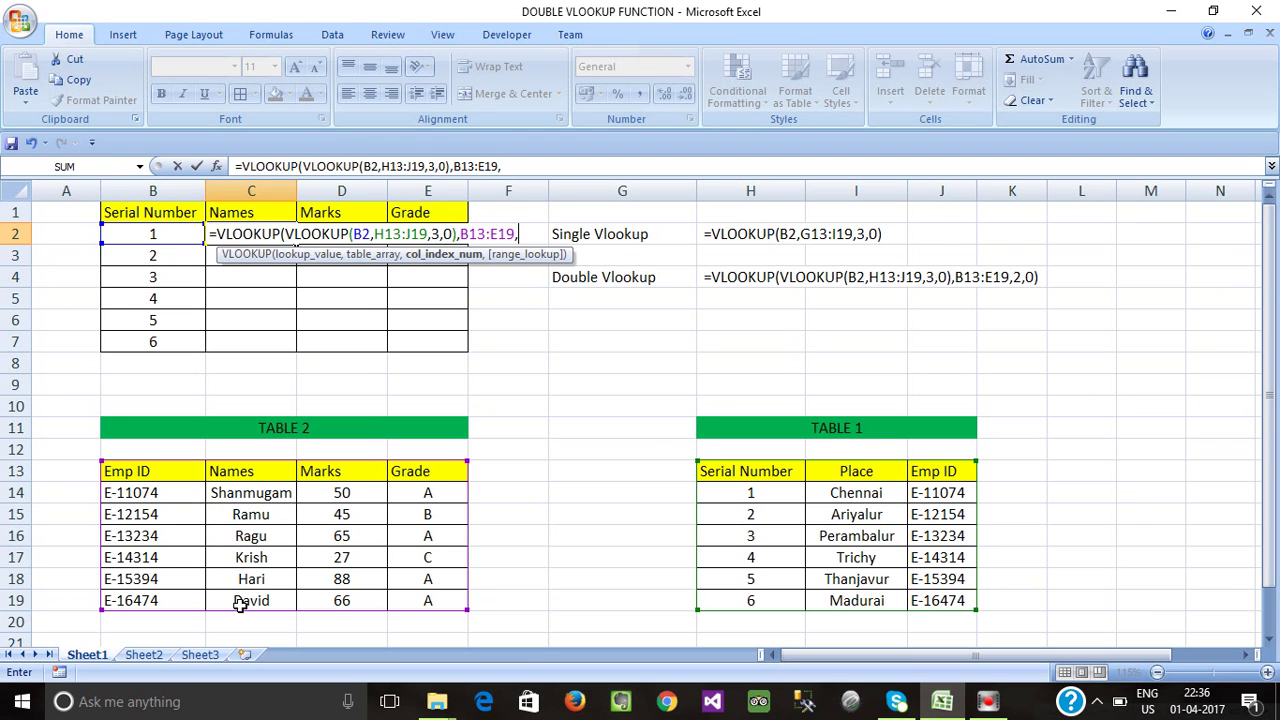
type("2,0")
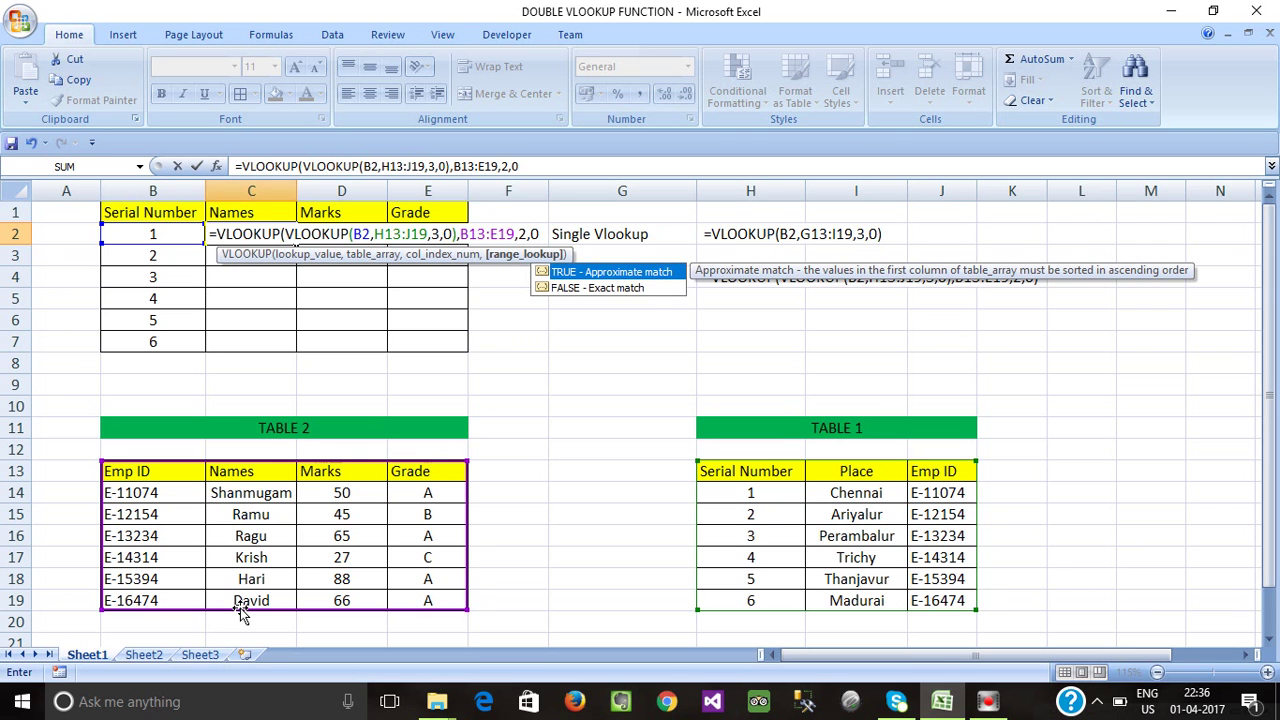
type(")")
key("Return")
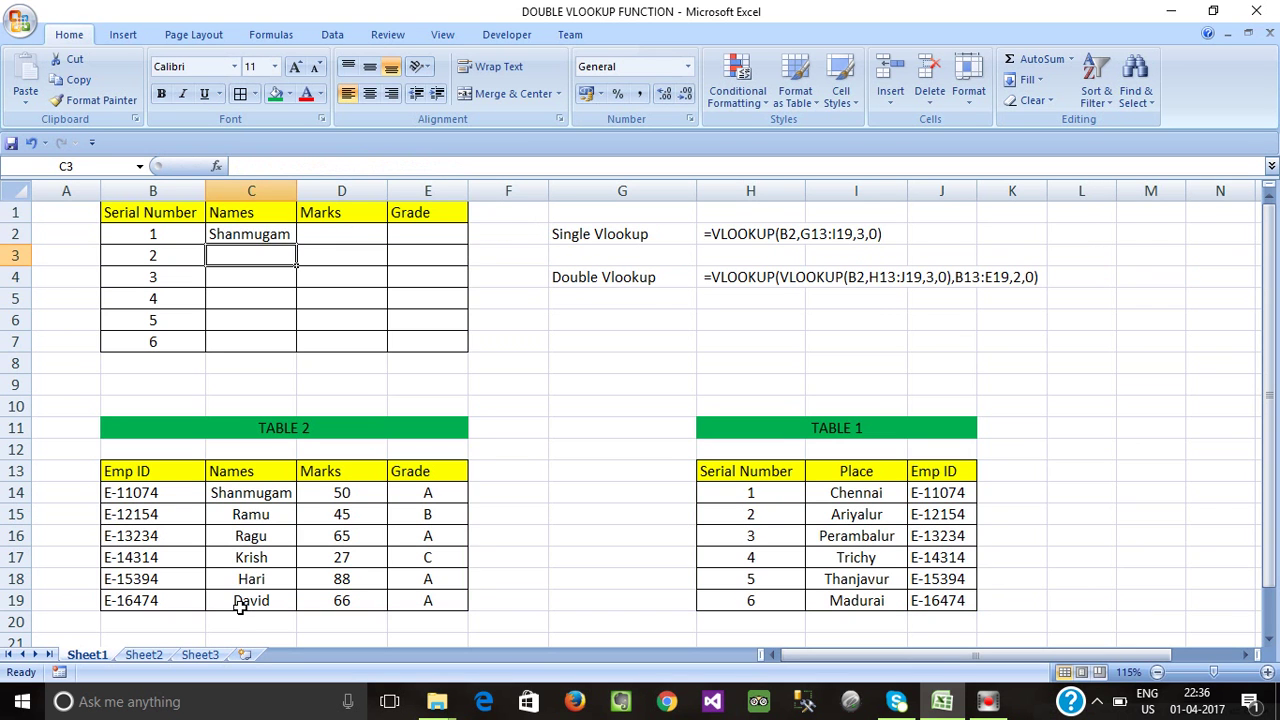
Review C2's formula and check its Shanmugam result against Table 2's Names column.
left_click(240, 280)
left_click(256, 235)
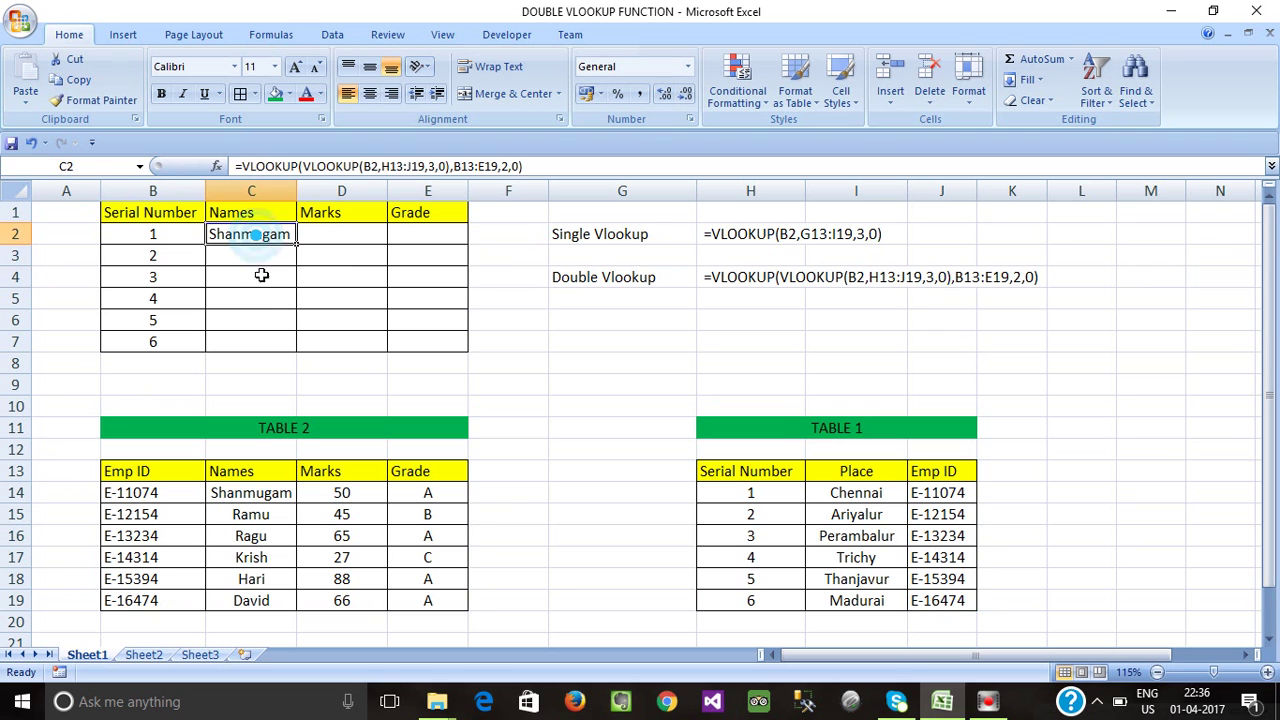
left_click(270, 493)
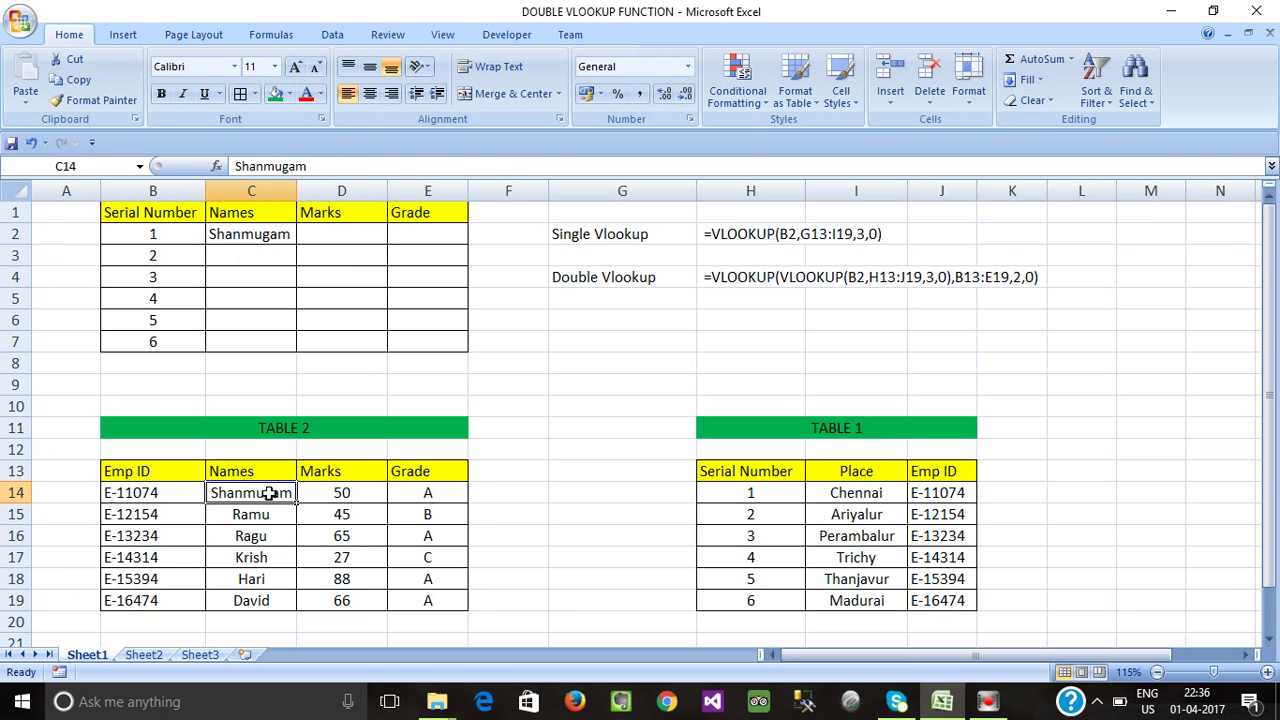
left_click(262, 514)
mouse_move(252, 491)
left_mouse_down()
mouse_move(258, 598)
mouse_move(262, 493)
left_mouse_up()
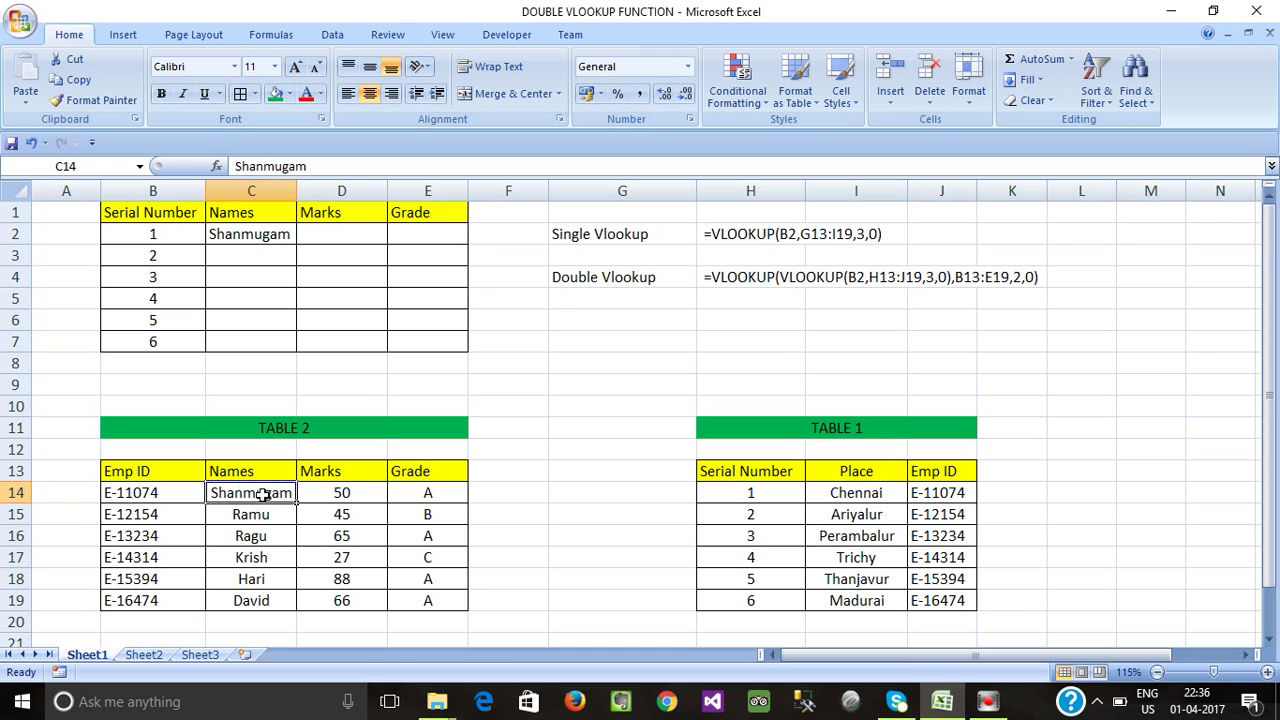
double_click(260, 236)
left_click(248, 256)
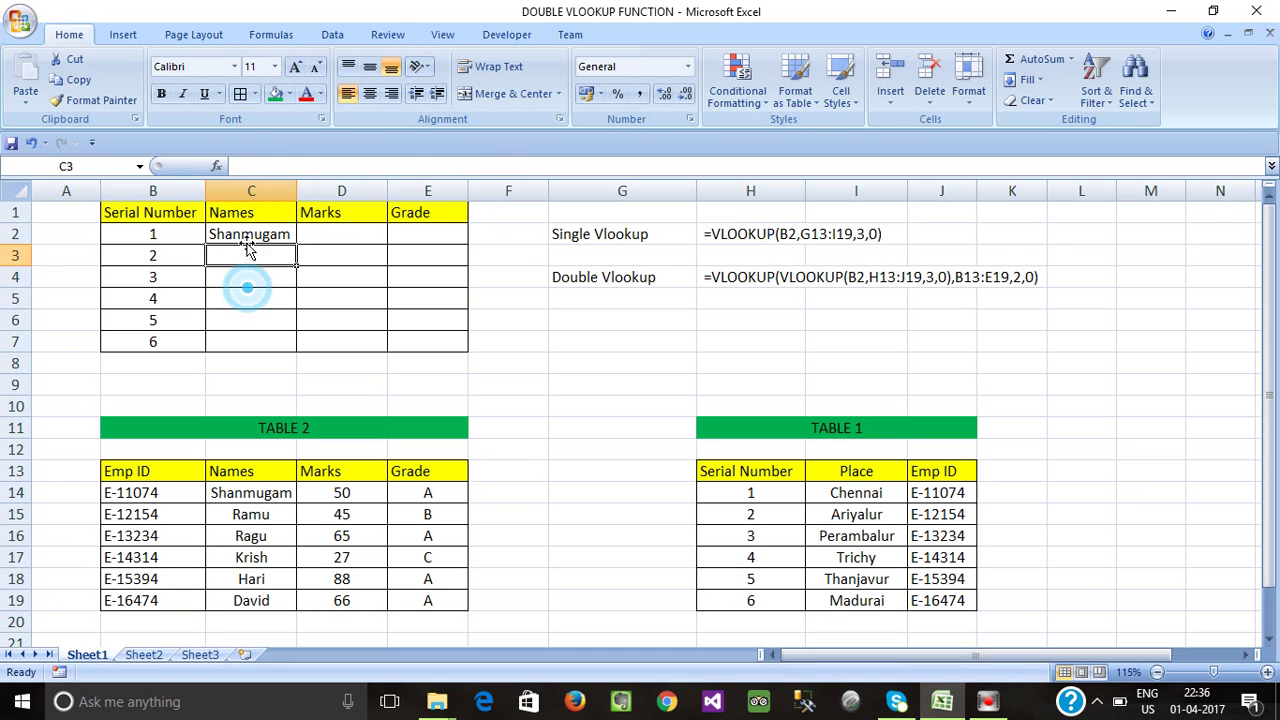
Fill C2's formula down to C7 with Ctrl+D and compare the names with Table 2.
left_click_drag(250, 234, 250, 341)
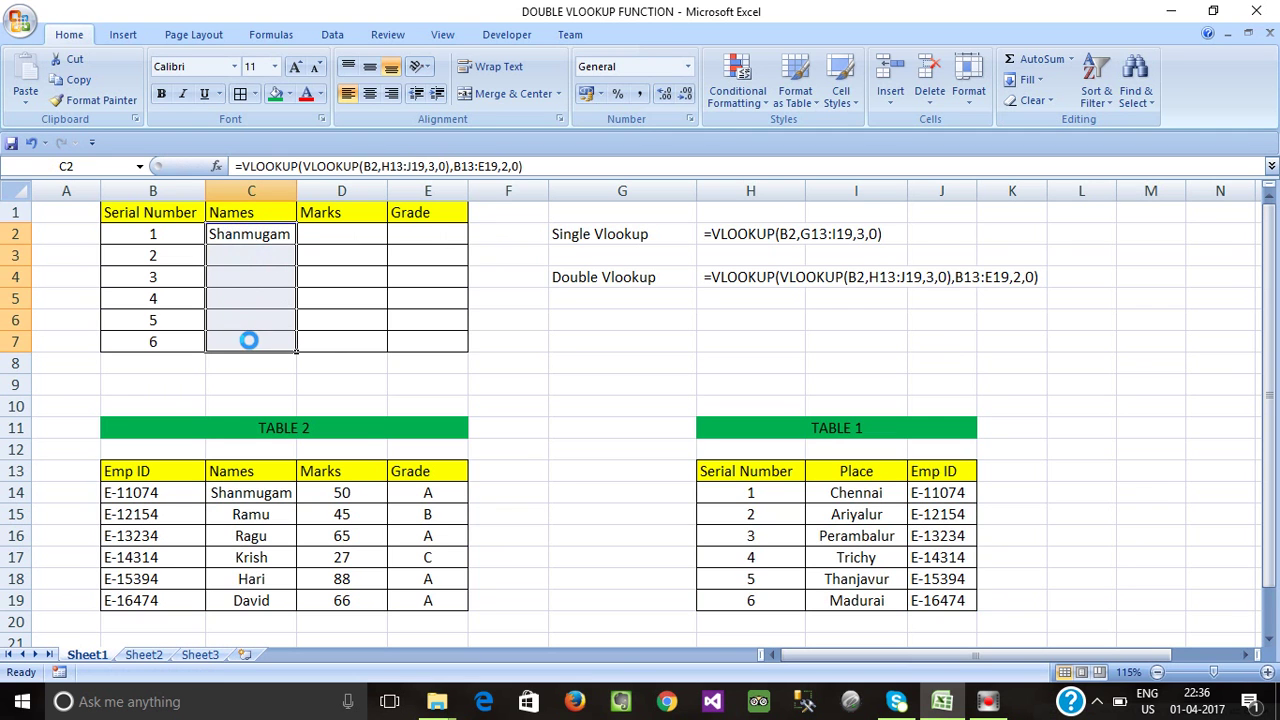
key("ctrl+d")
left_click(251, 516)
left_click_drag(251, 492, 268, 594)
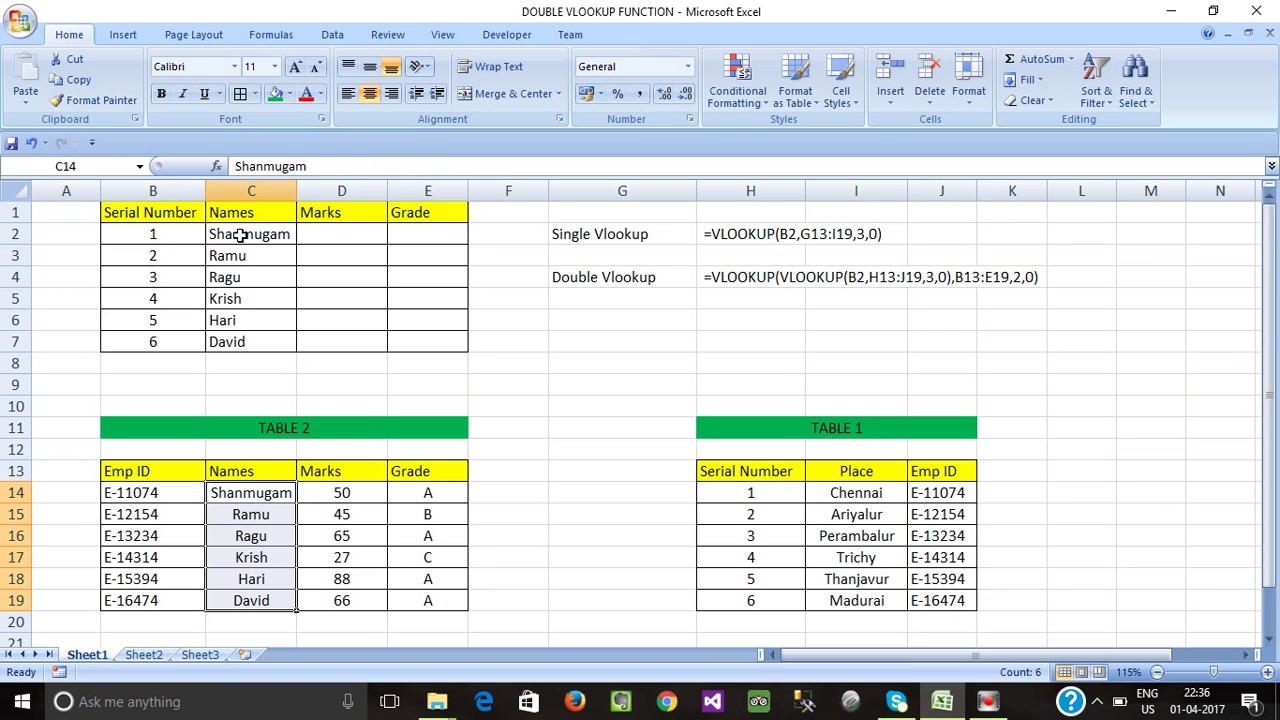
left_click_drag(240, 242, 245, 336)
left_click(338, 382)
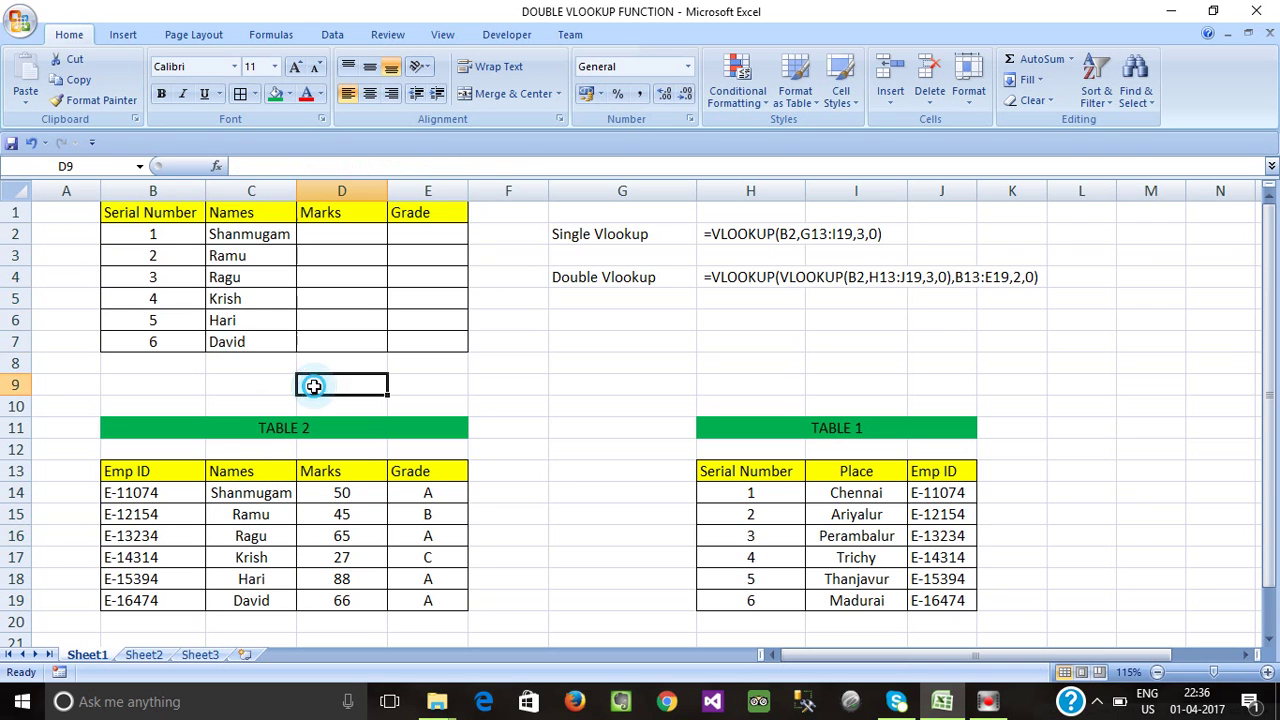
left_click(158, 232)
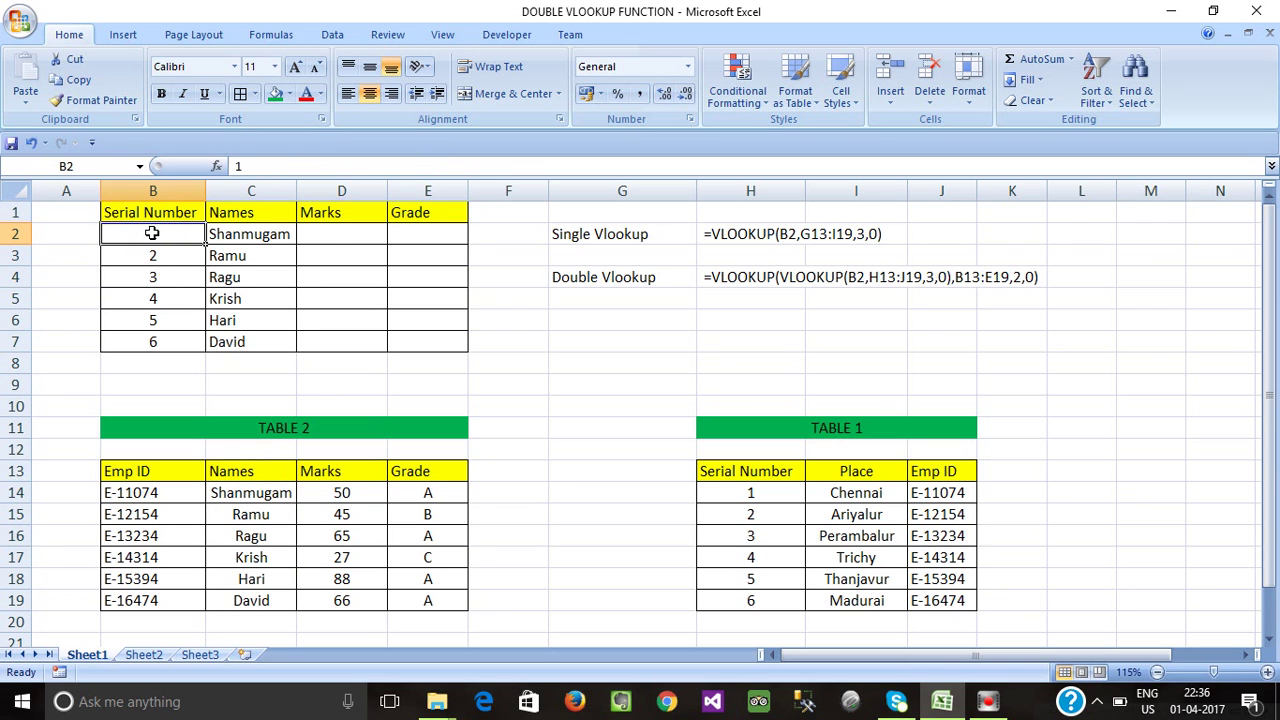
left_click(745, 493)
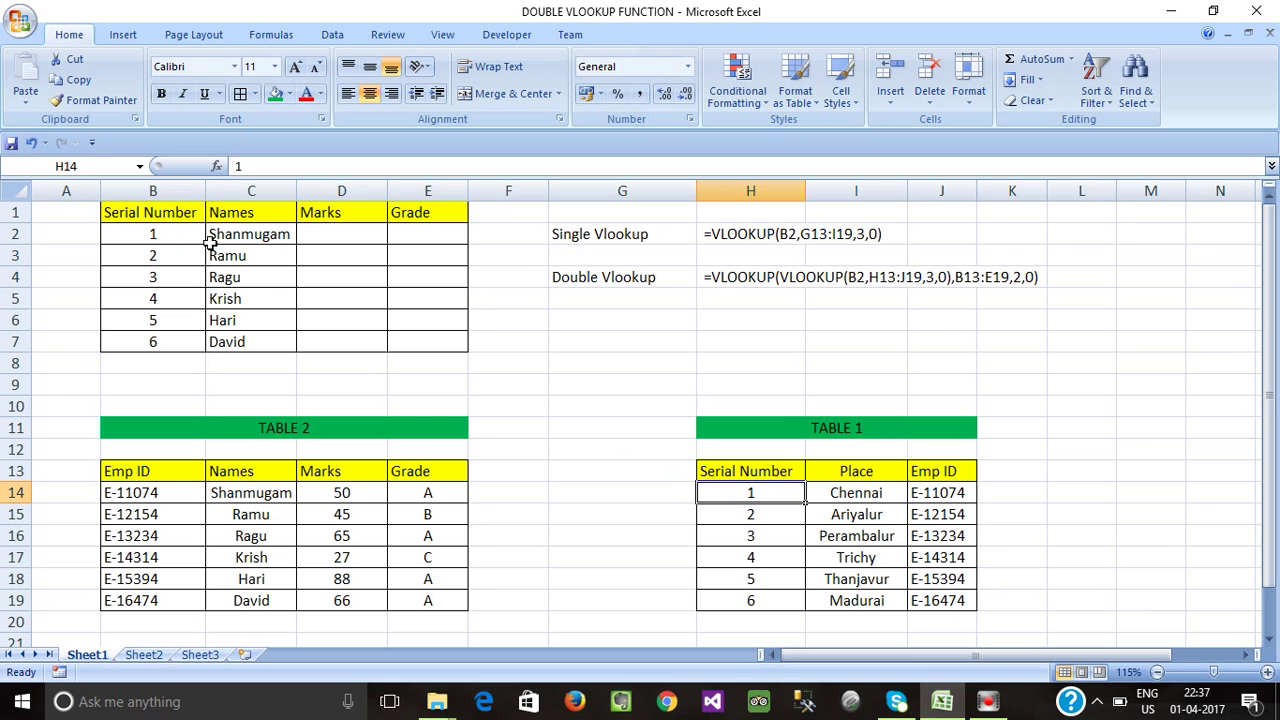
left_click(162, 232)
left_click(152, 190)
left_click(152, 231)
left_click_drag(152, 230, 164, 341)
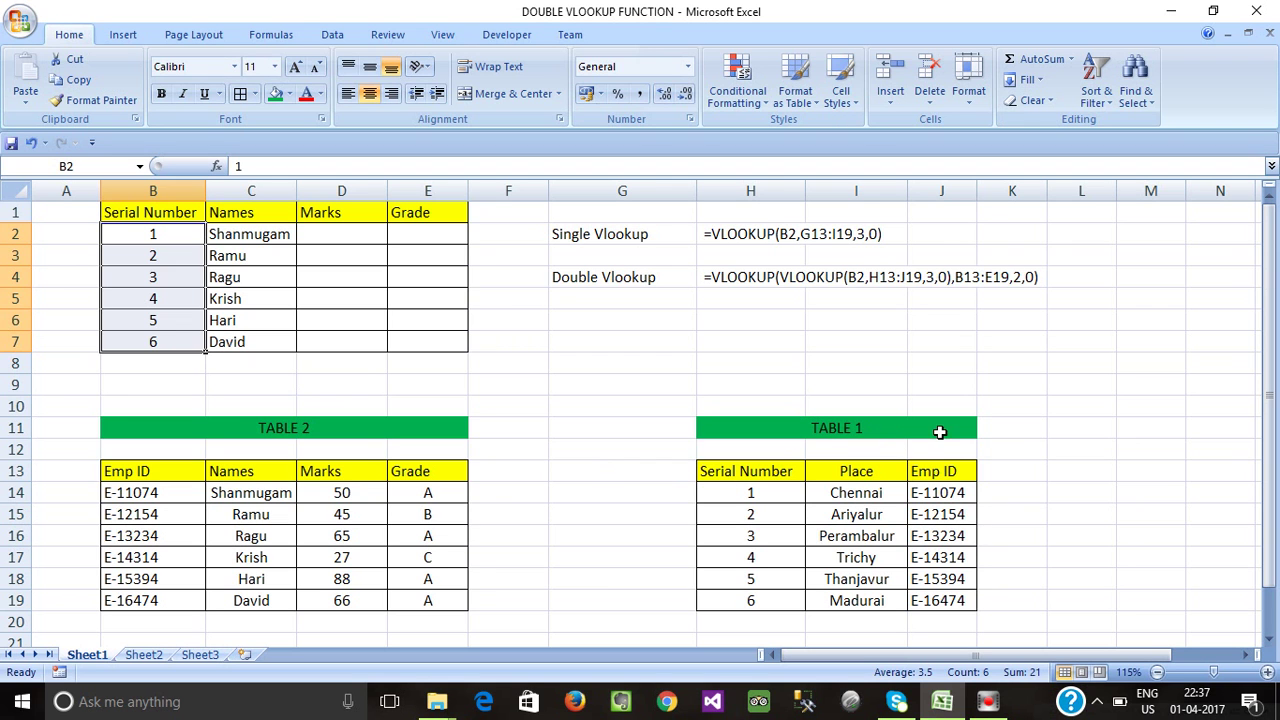
left_click_drag(737, 476, 744, 598)
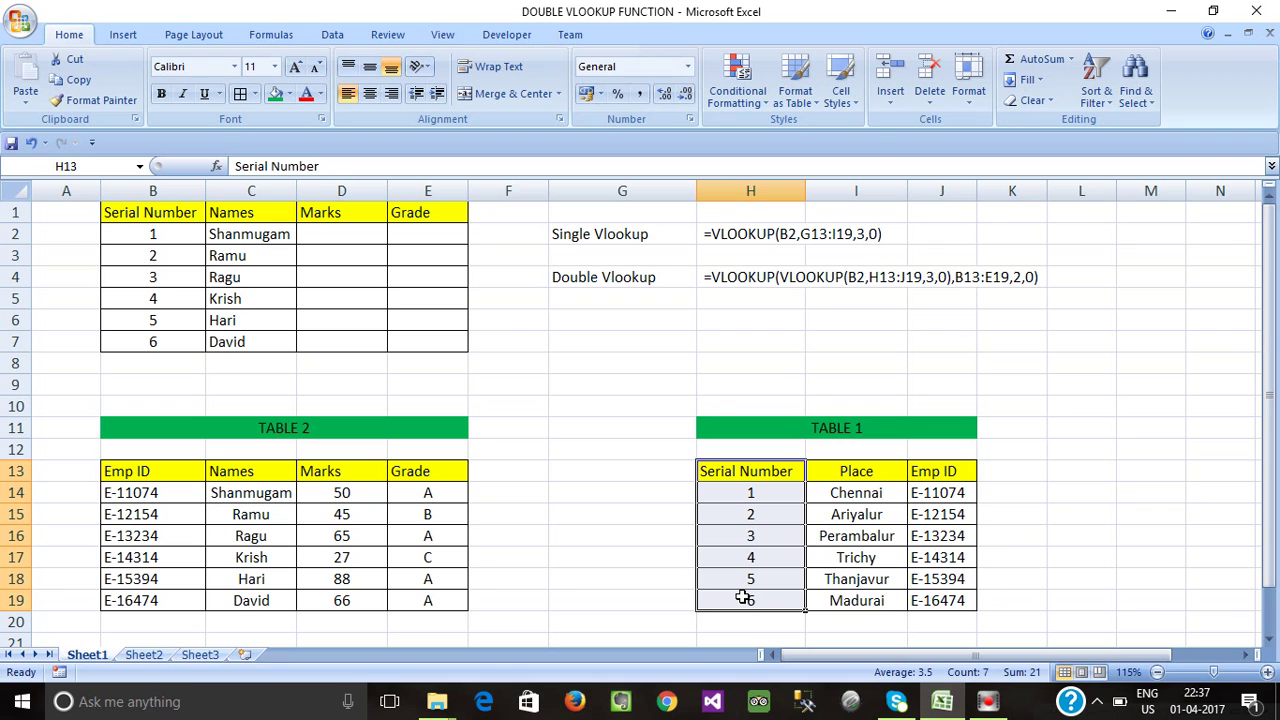
left_click(152, 232)
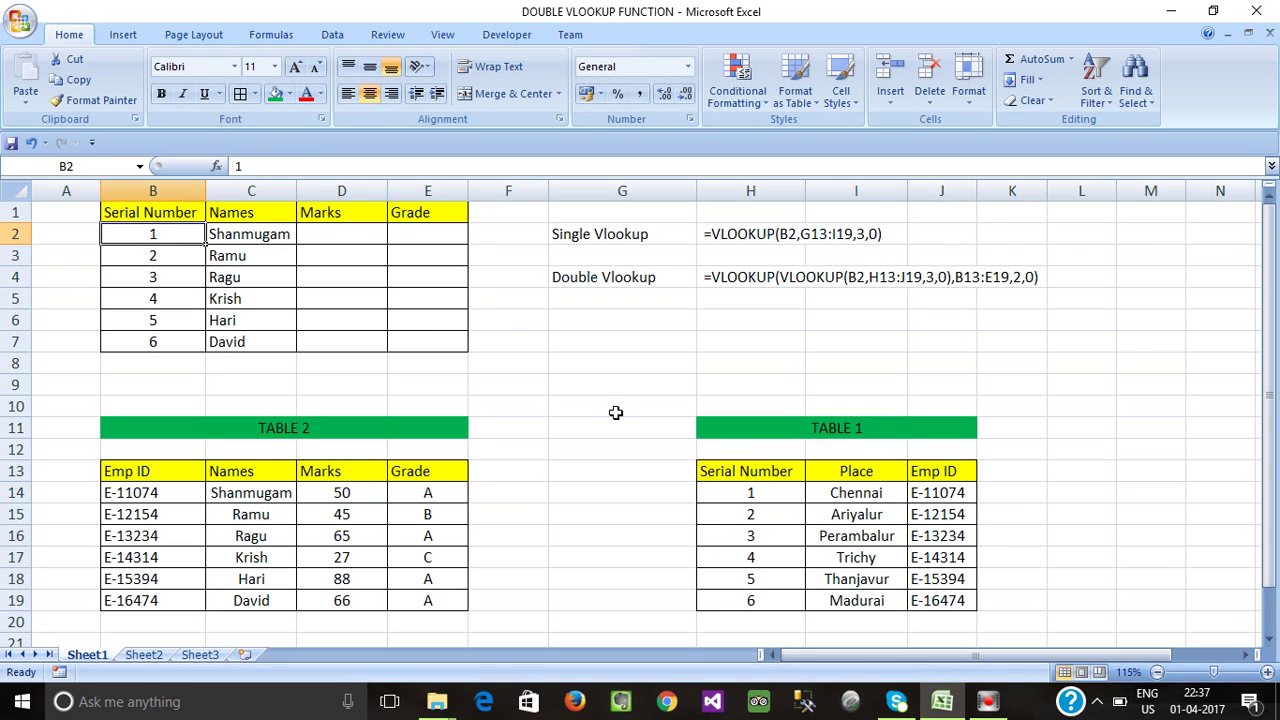
left_click(926, 488)
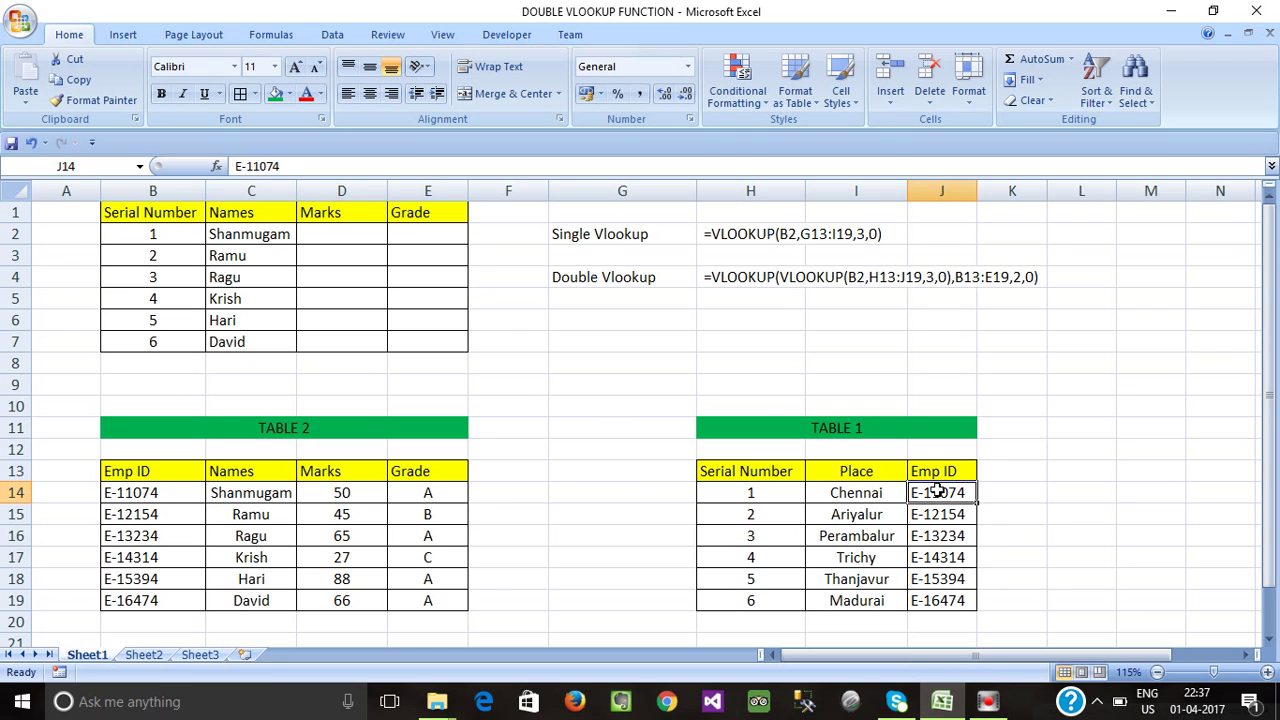
left_click(918, 532)
left_click(938, 478)
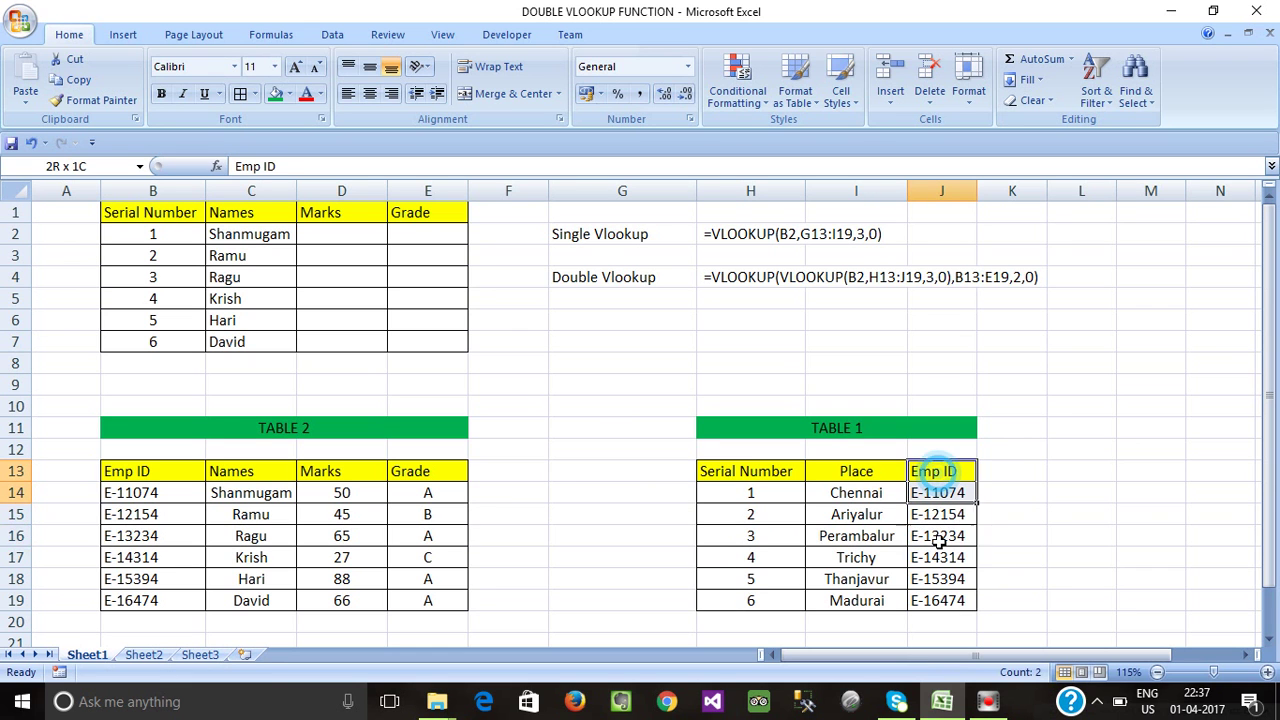
left_click_drag(938, 478, 943, 600)
left_click_drag(148, 472, 155, 601)
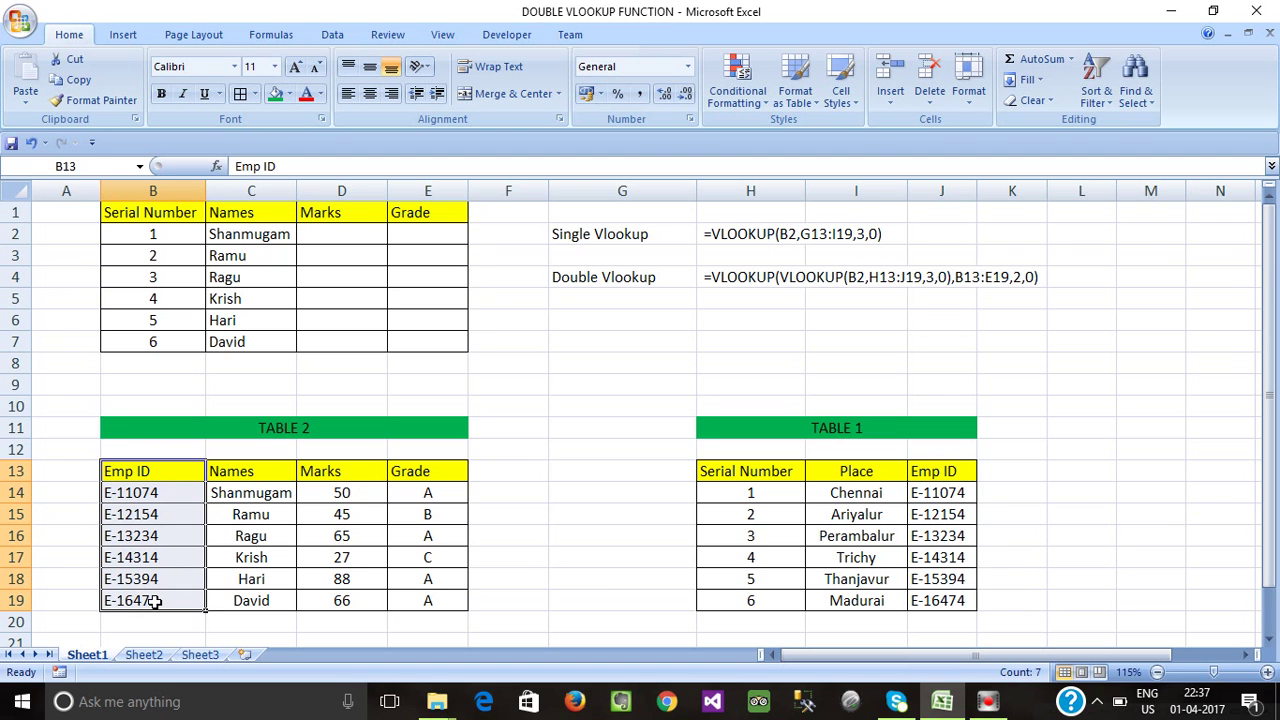
left_click(245, 471)
left_click_drag(245, 471, 251, 600)
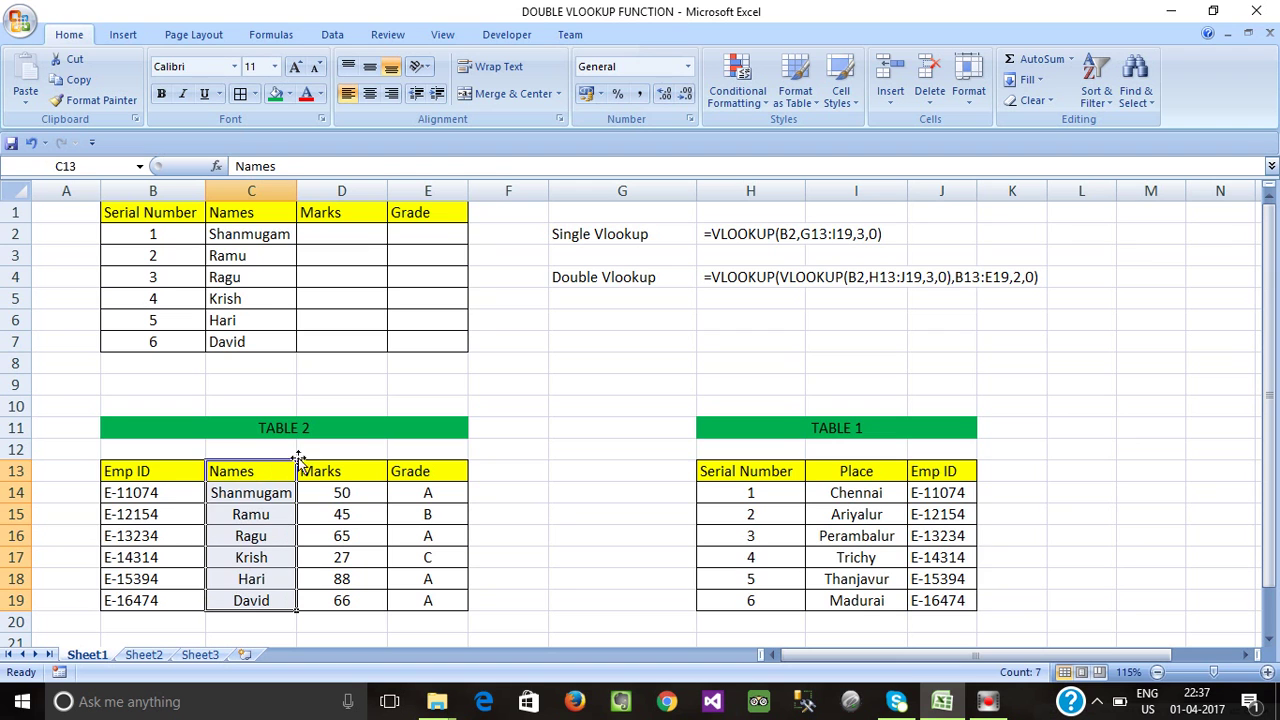
left_click(249, 234)
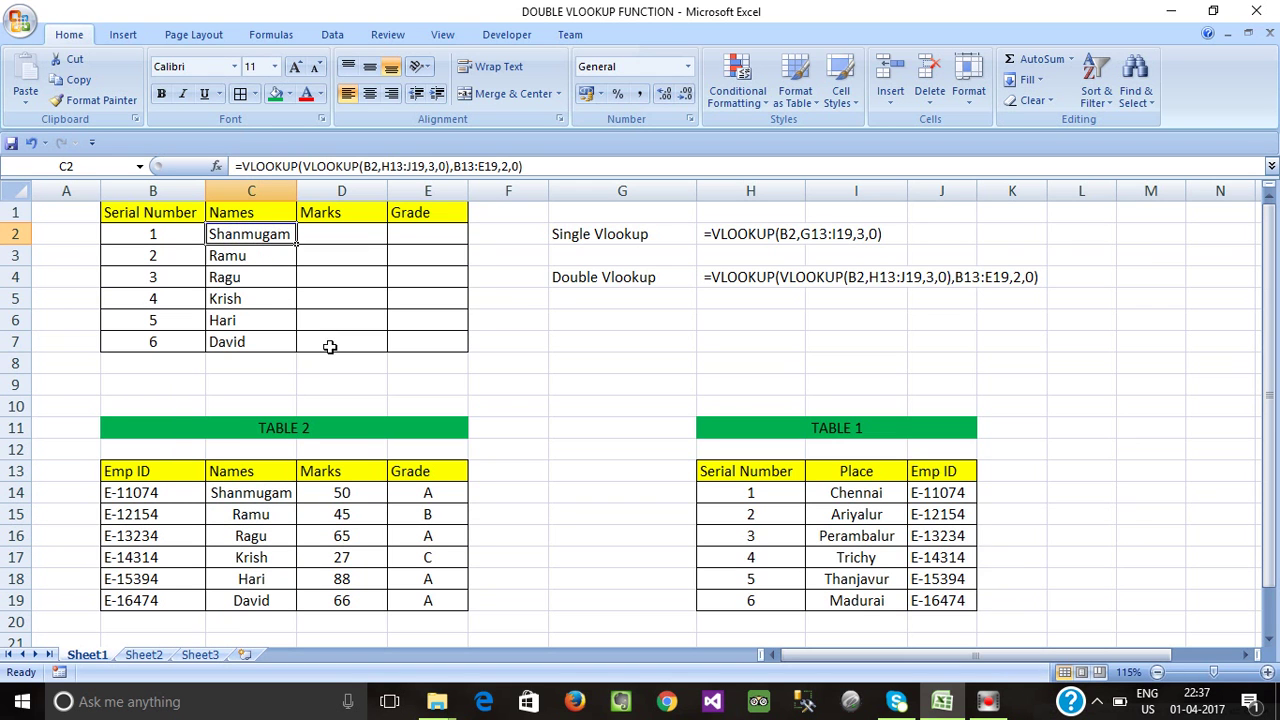
left_click(313, 378)
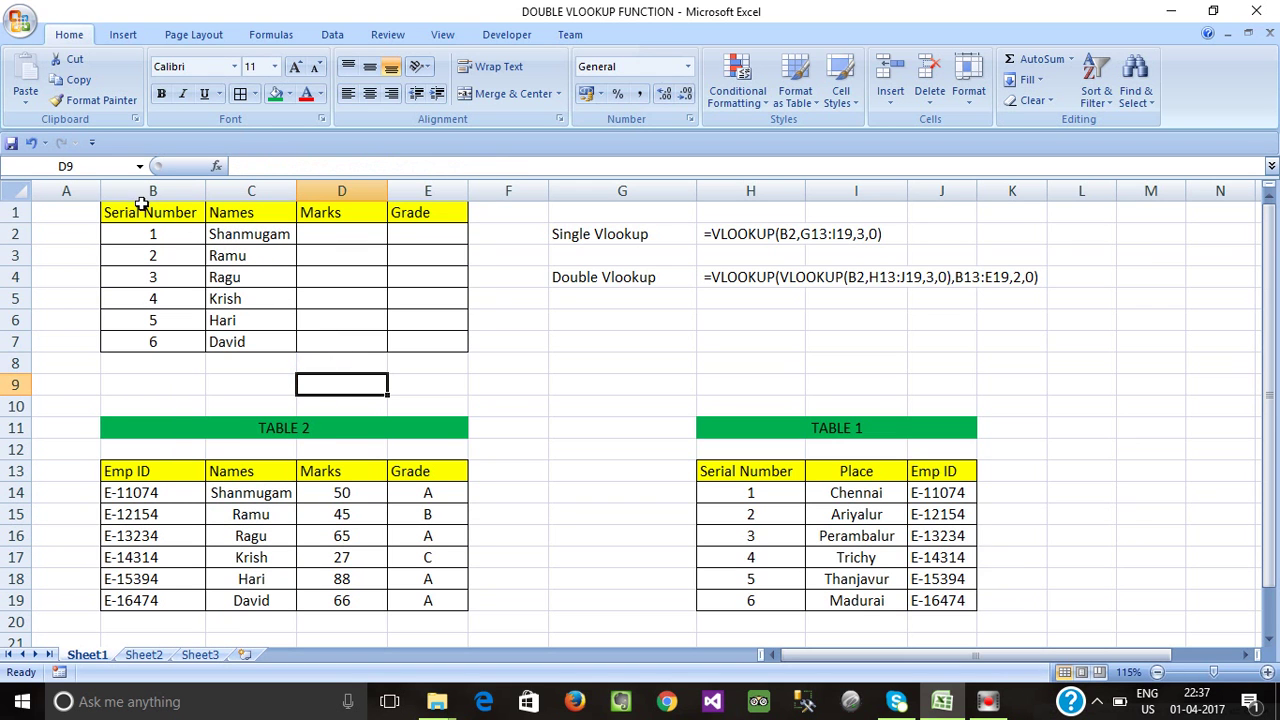
left_click_drag(408, 323, 375, 345)
left_click(791, 514)
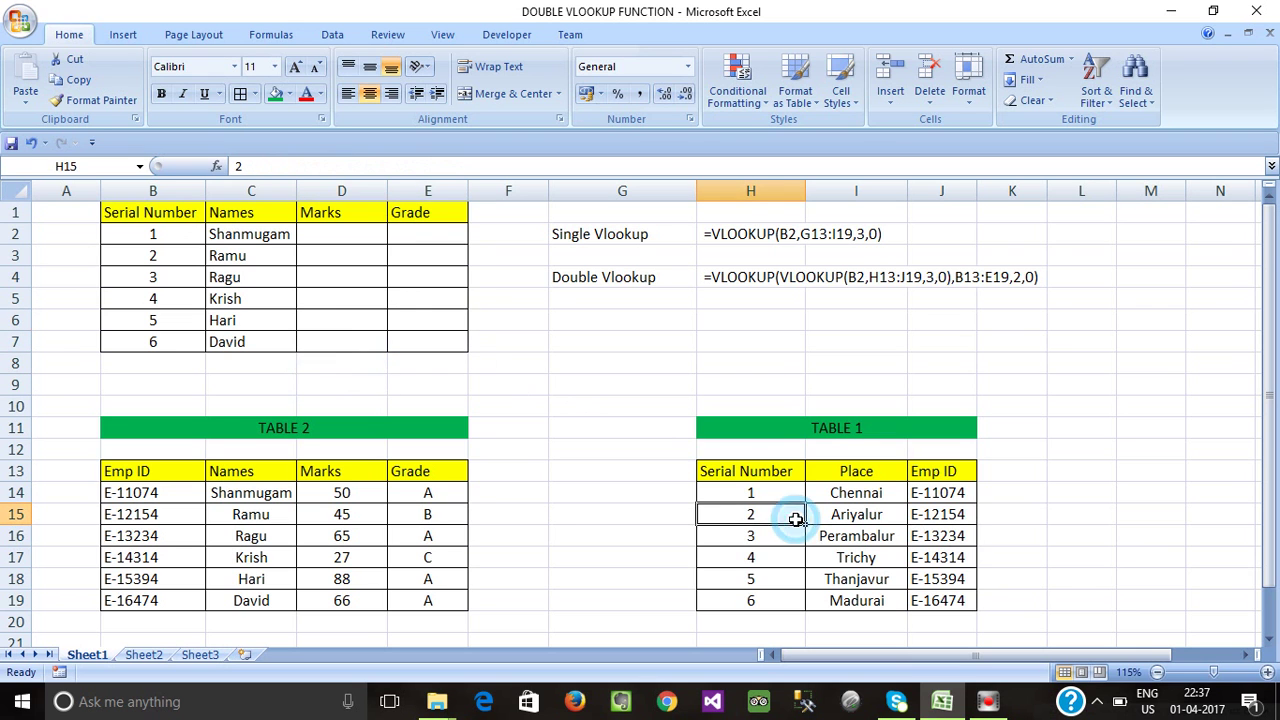
left_click(826, 518)
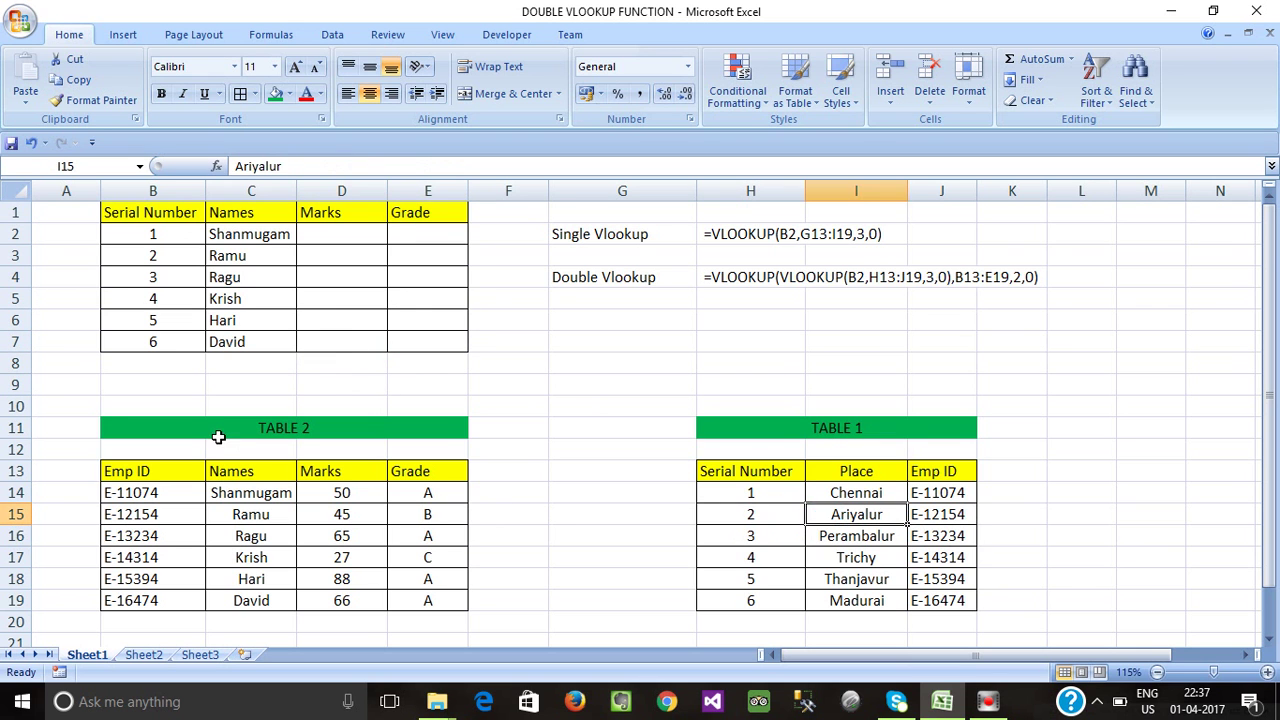
left_click(240, 432)
left_click(214, 494)
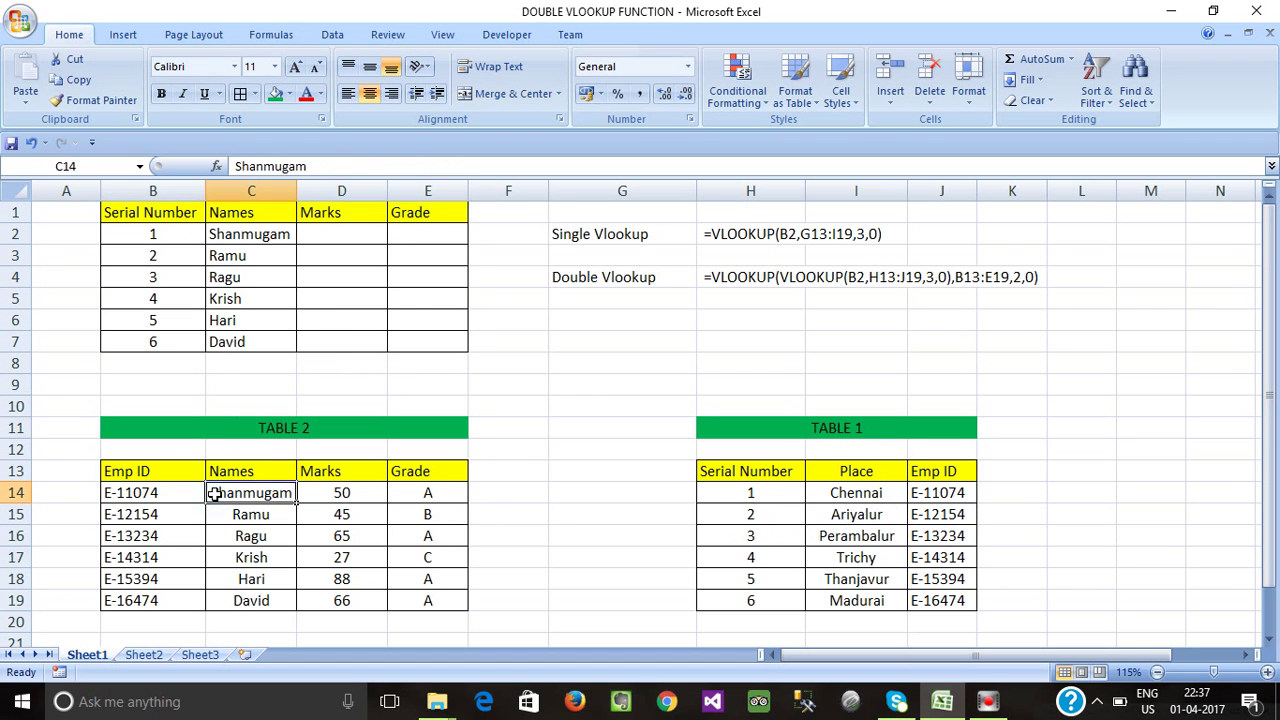
left_click(226, 256)
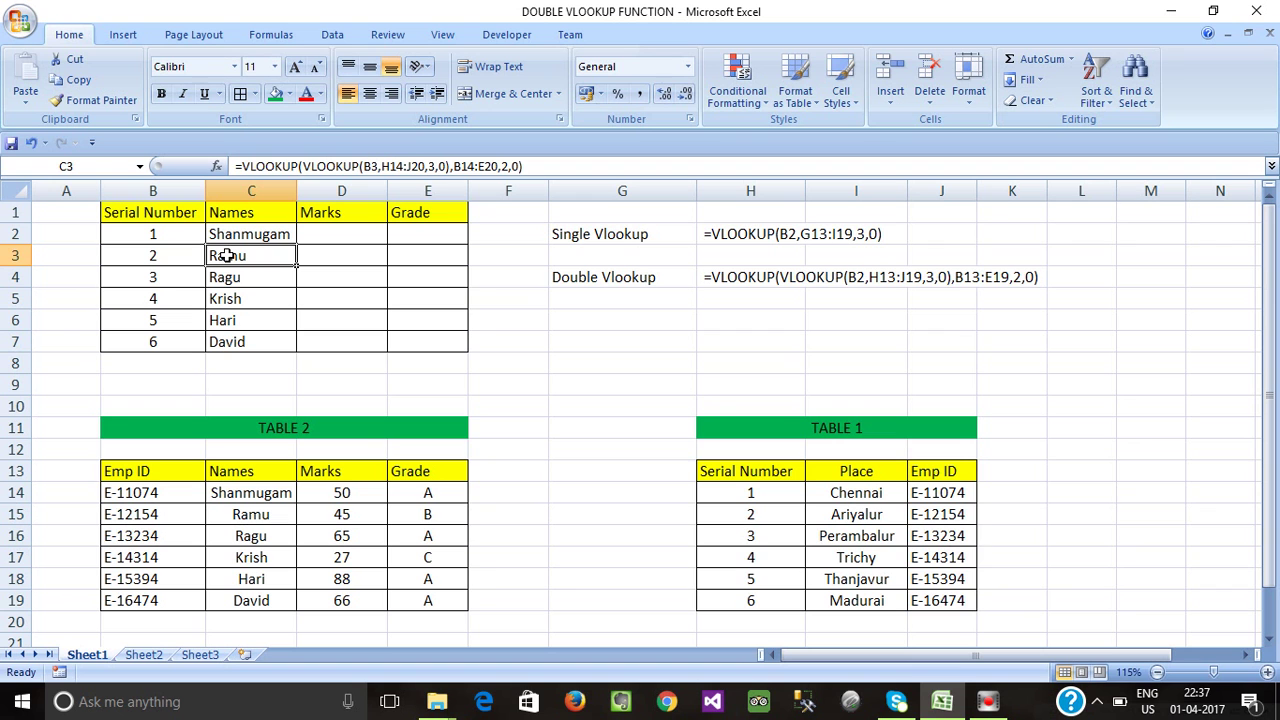
left_click(391, 309)
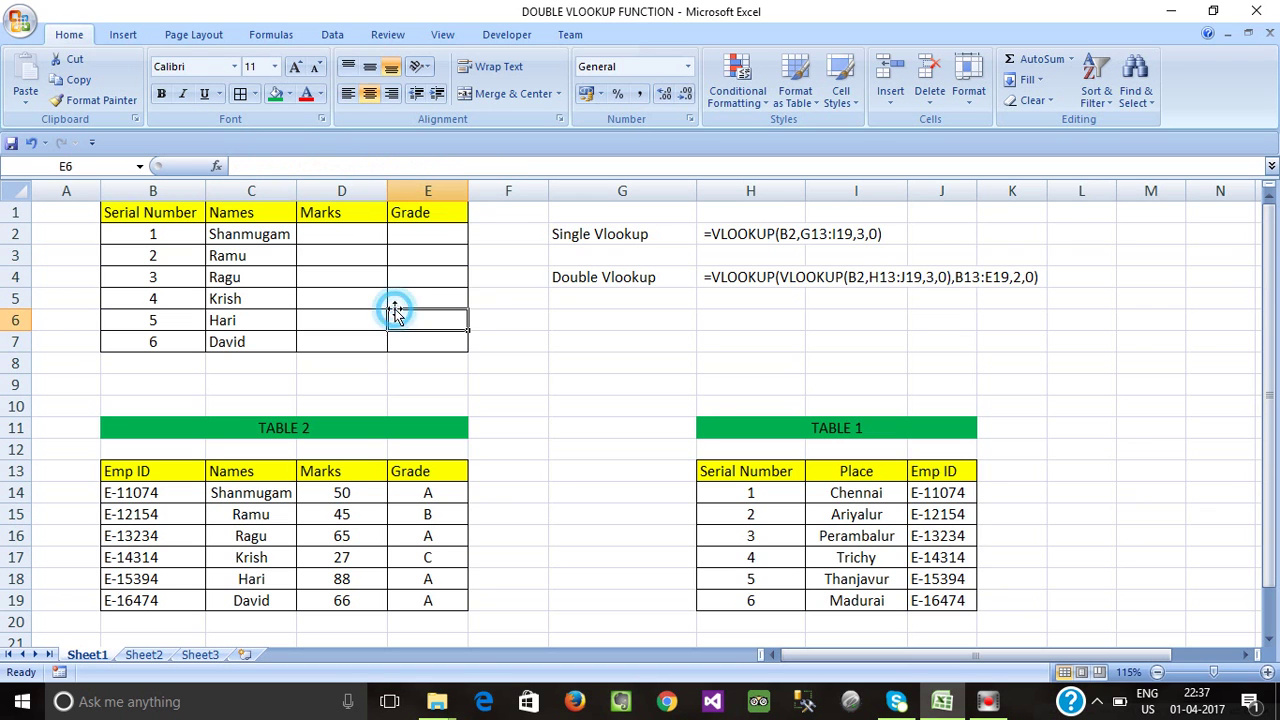
left_click(357, 232)
double_click(357, 232)
left_click(423, 292)
left_click(354, 238)
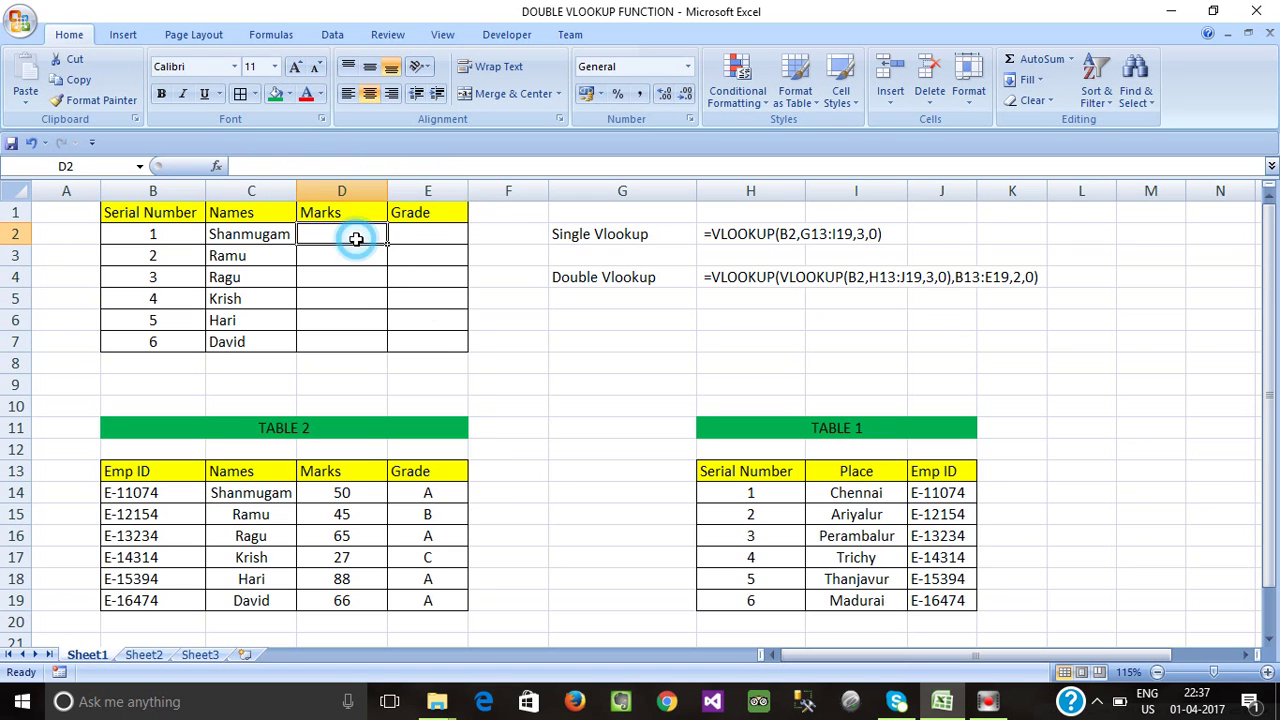
left_click(572, 330)
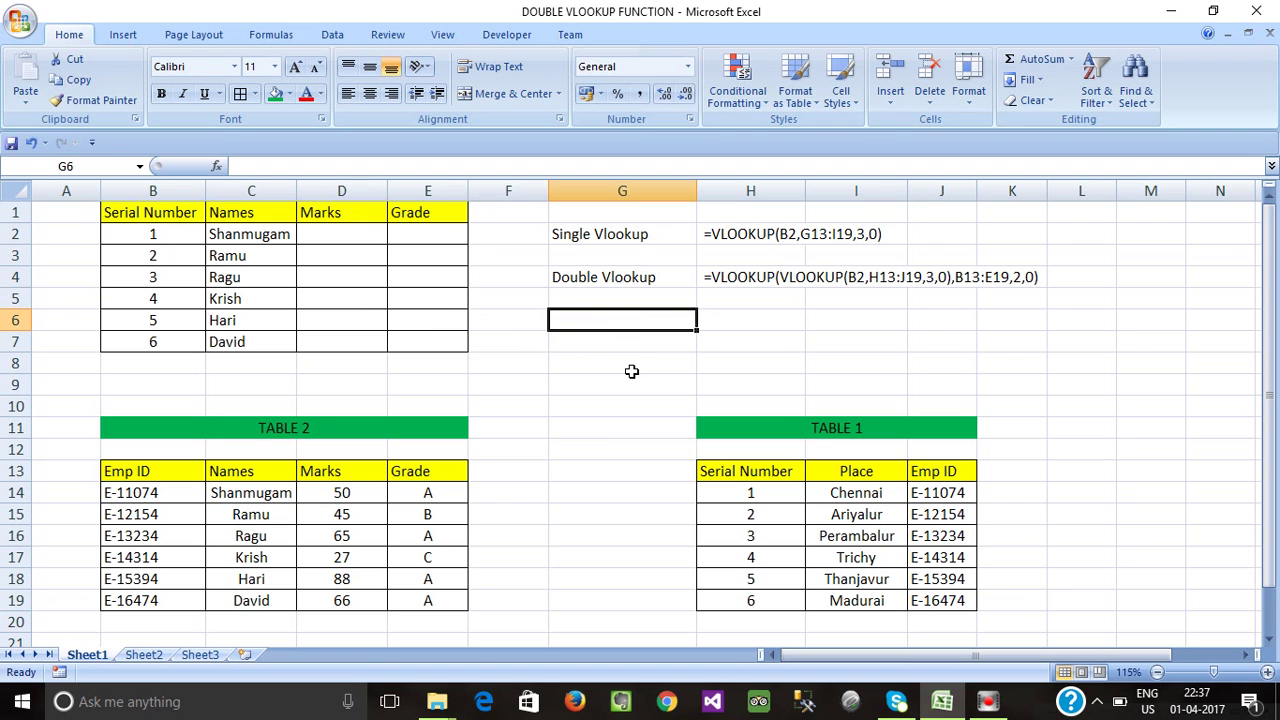
double_click(729, 320)
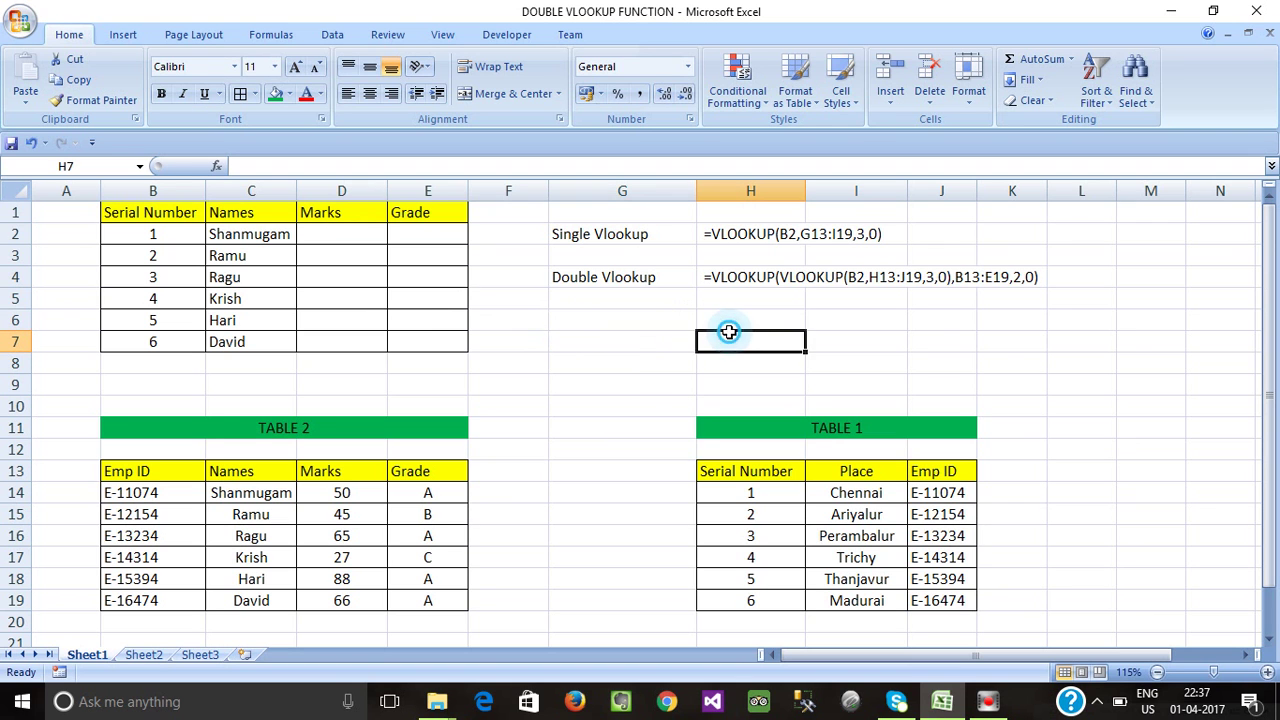
left_click(680, 321)
left_click(711, 320)
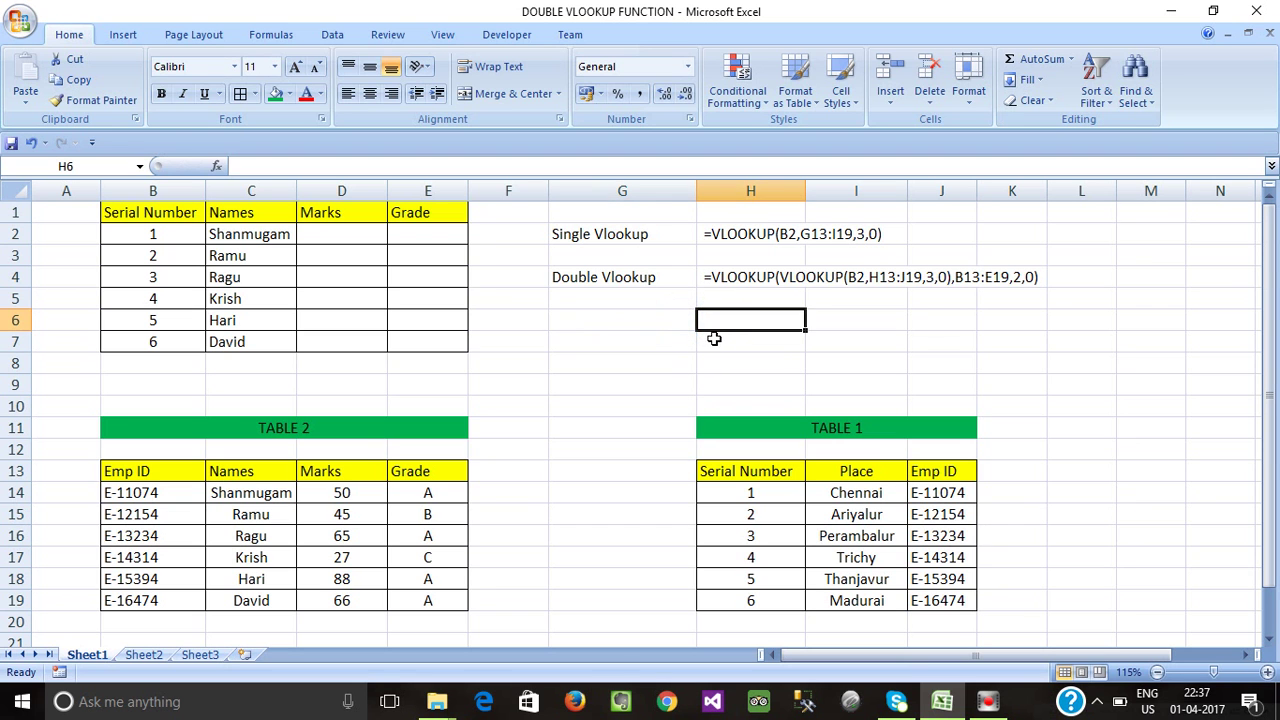
left_click(720, 345)
left_click(720, 317)
Enter =VLOOKUP(B2,H13:J19,3,0) in H6 to return serial 1's Emp ID.
type("=")
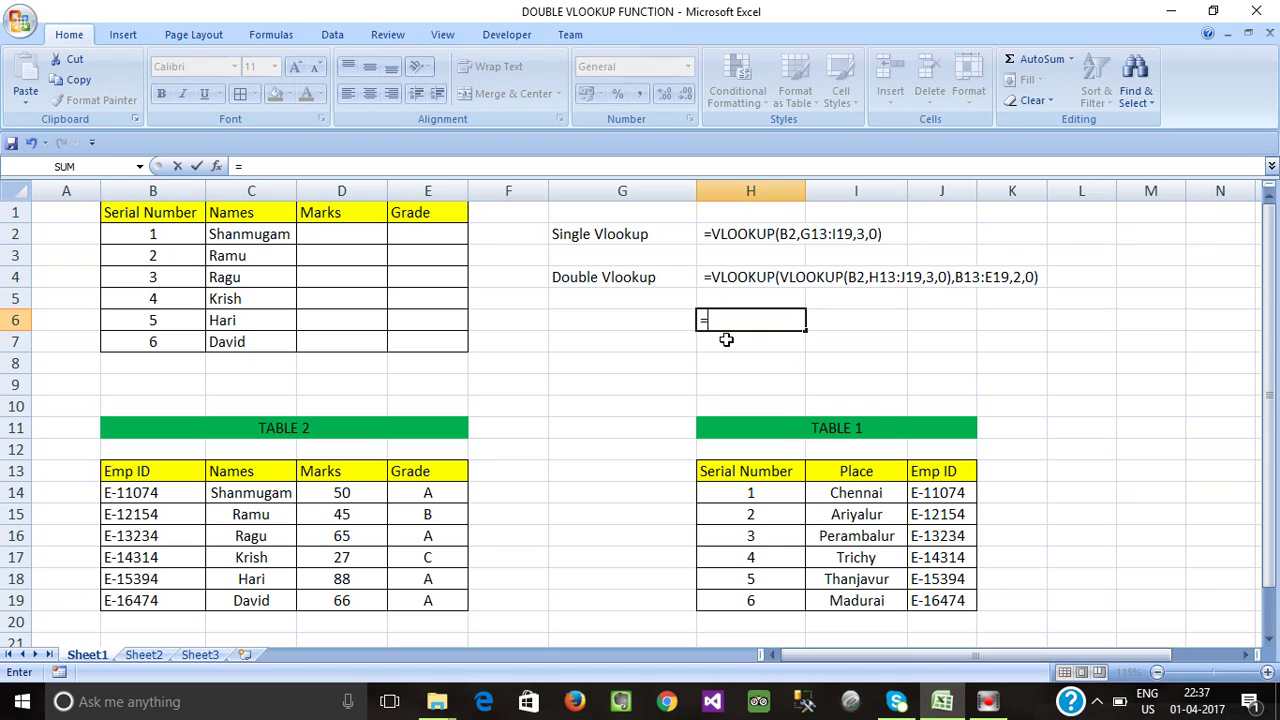
type("v")
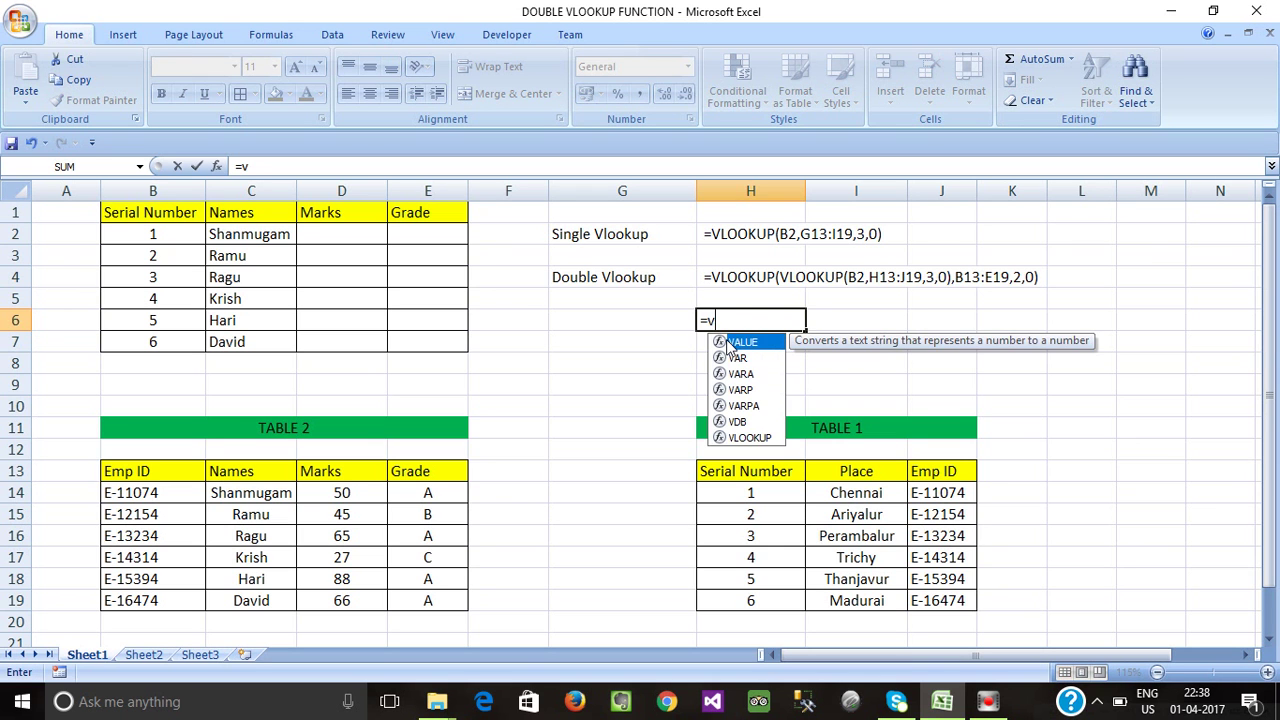
type("lo")
double_click(729, 344)
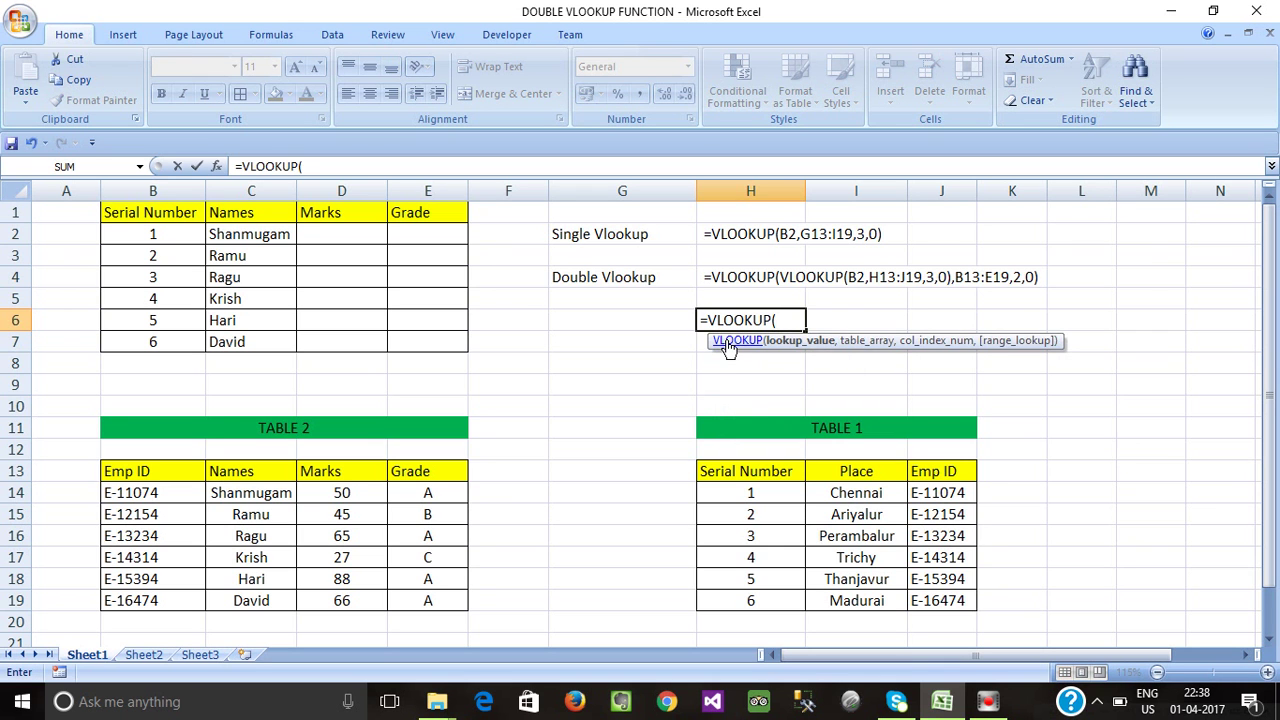
left_click(152, 235)
type(",")
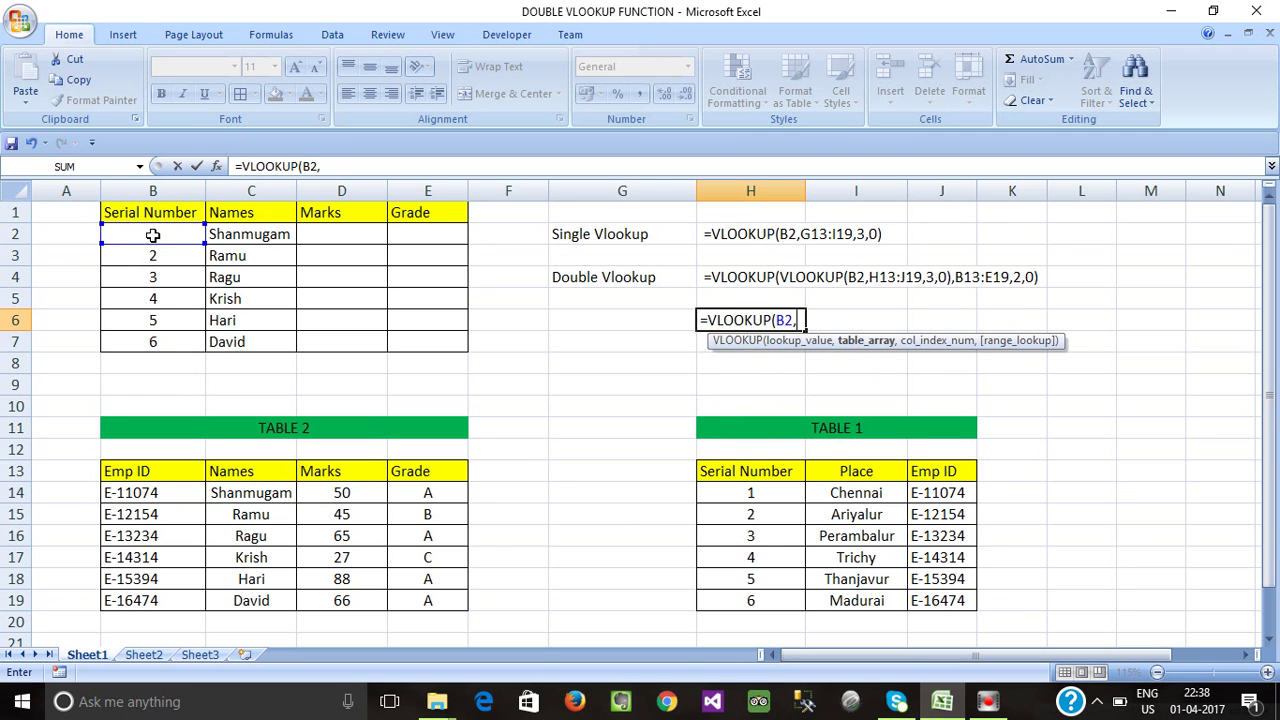
left_click_drag(705, 478, 927, 606)
type(",")
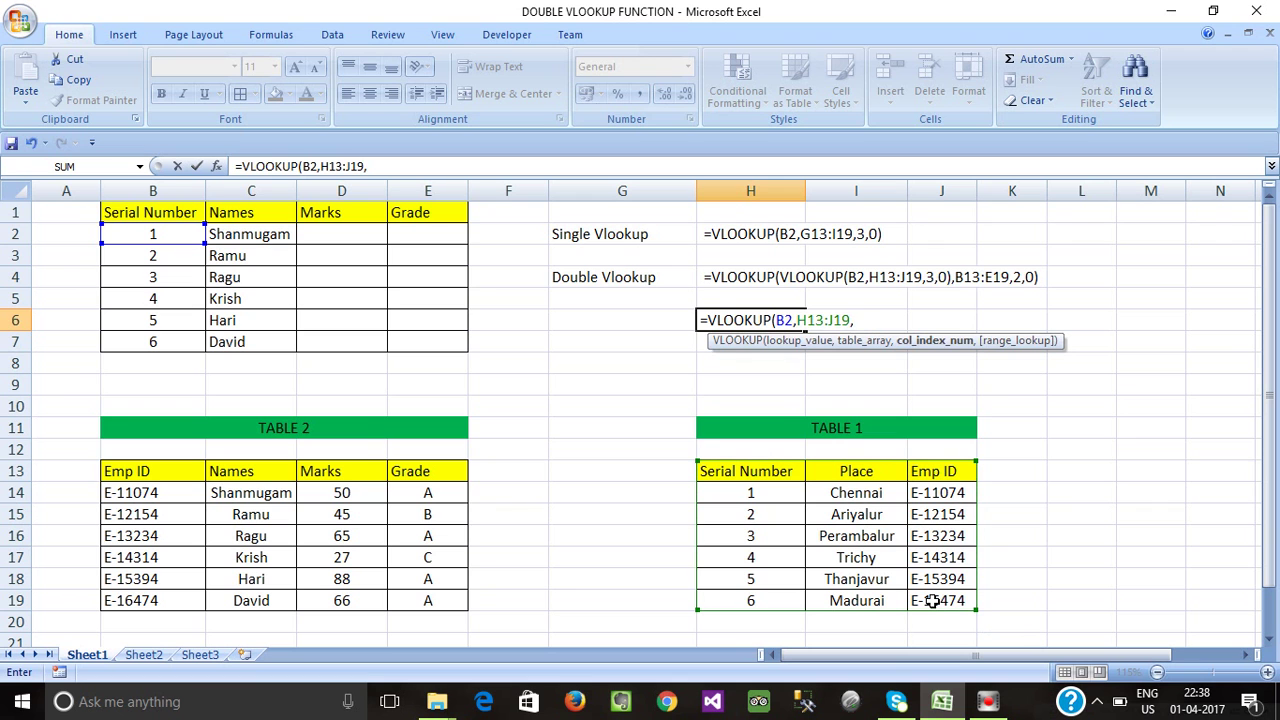
type("3,0")
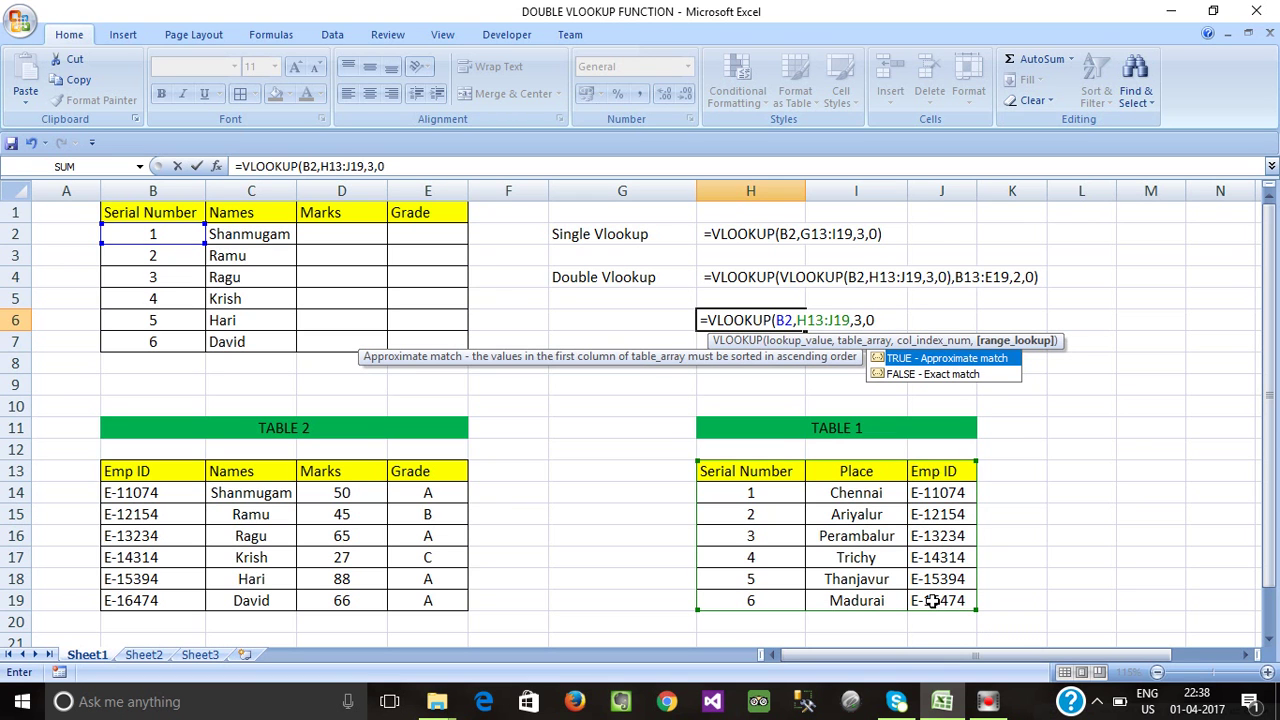
type(")")
key("Return")
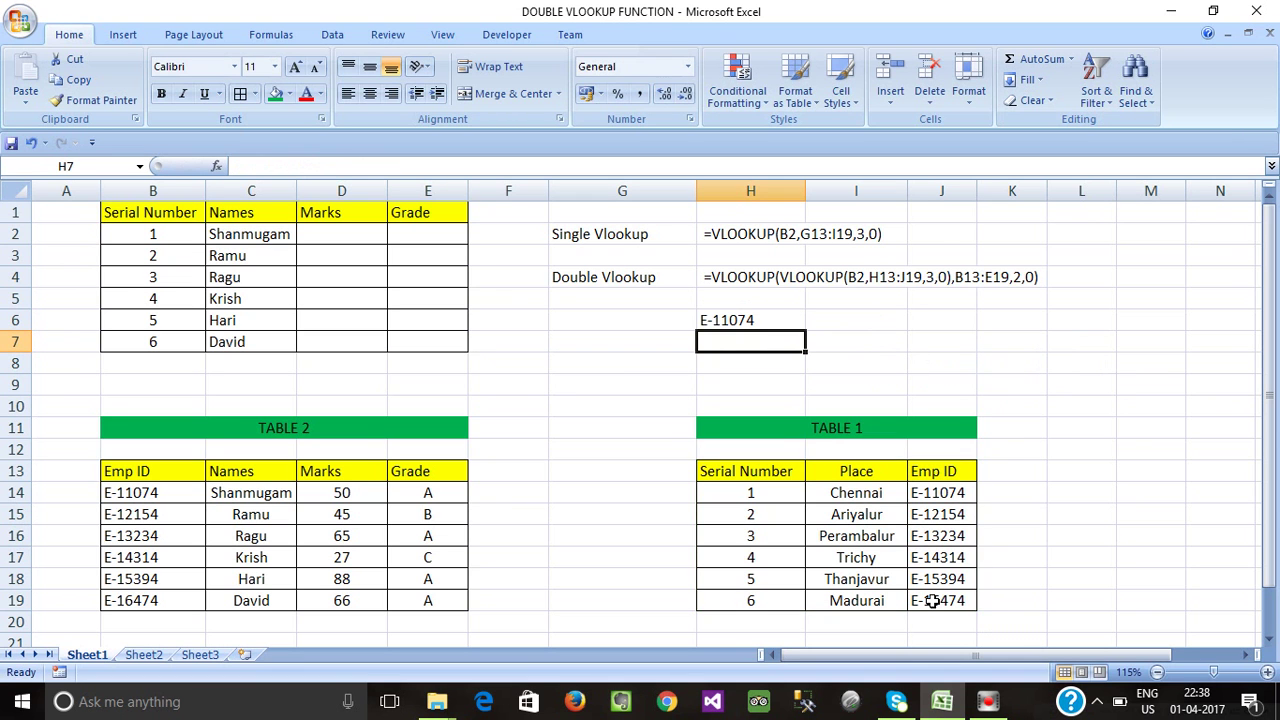
Verify H6's result E-11074 against the matching Emp ID in Table 1.
left_click(942, 492)
double_click(731, 318)
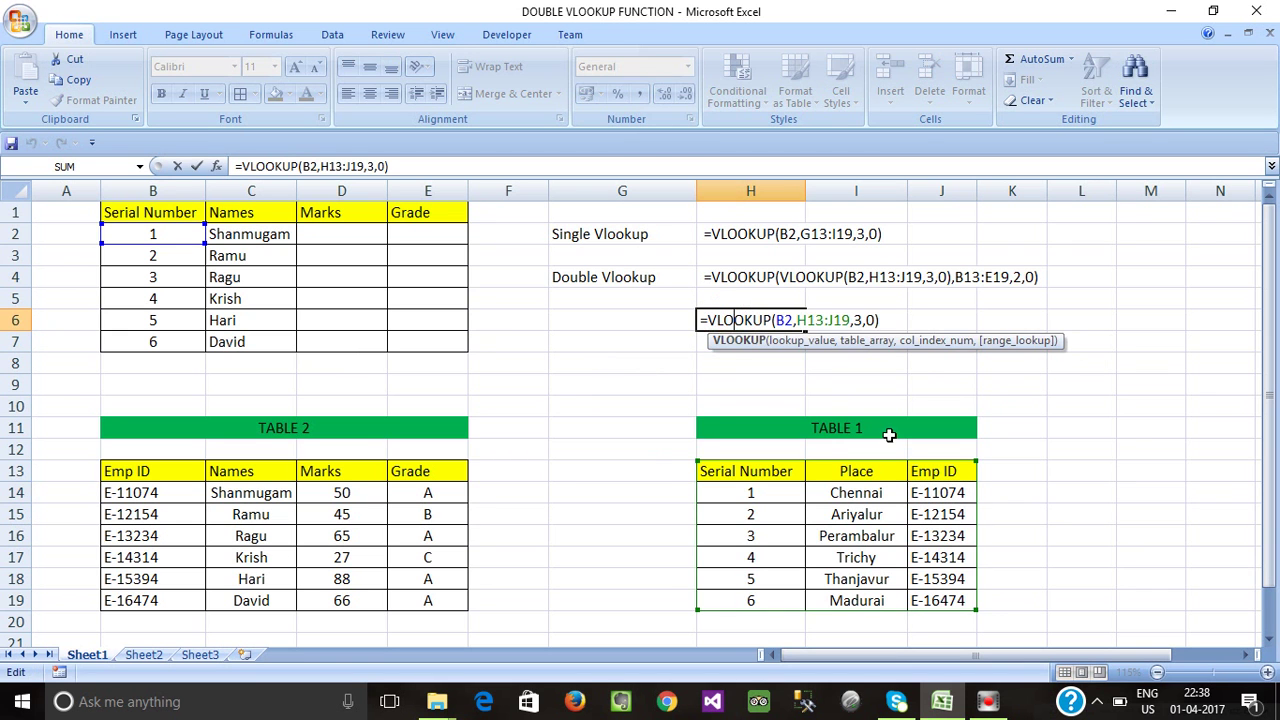
left_click(822, 381)
left_click(950, 500)
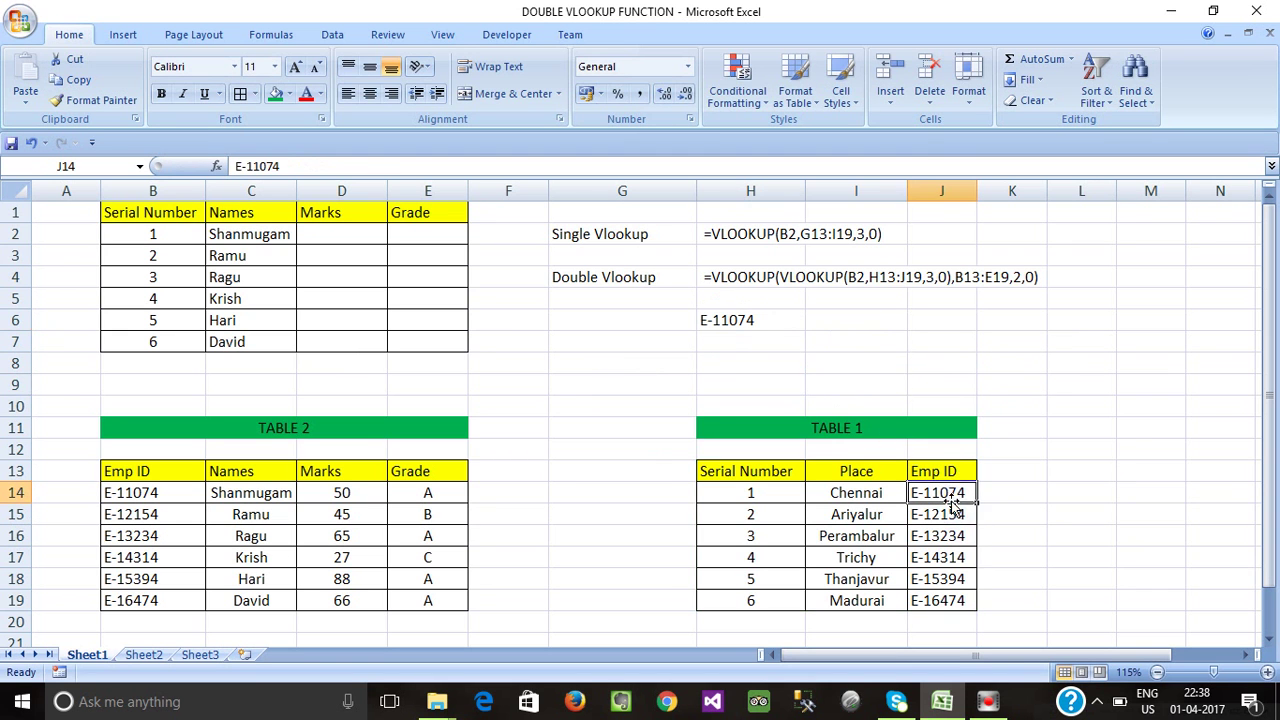
left_click(642, 308)
left_click(645, 322)
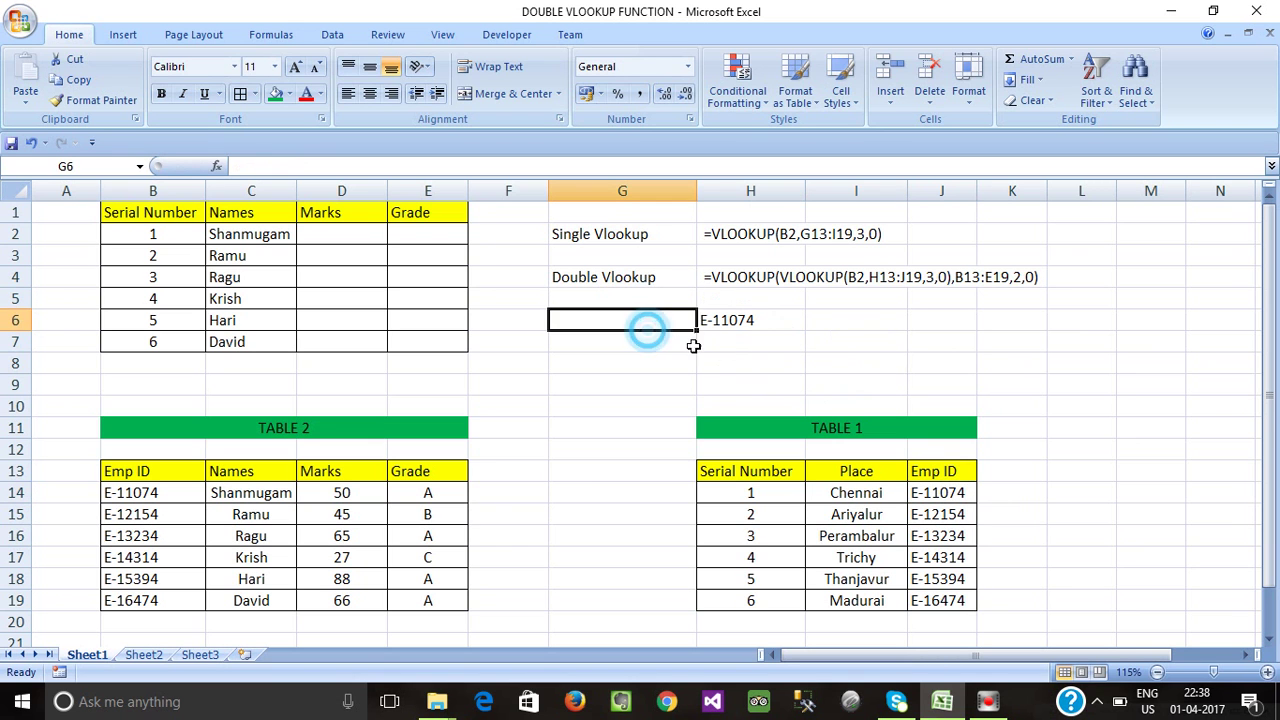
left_click(726, 345)
left_click(658, 343)
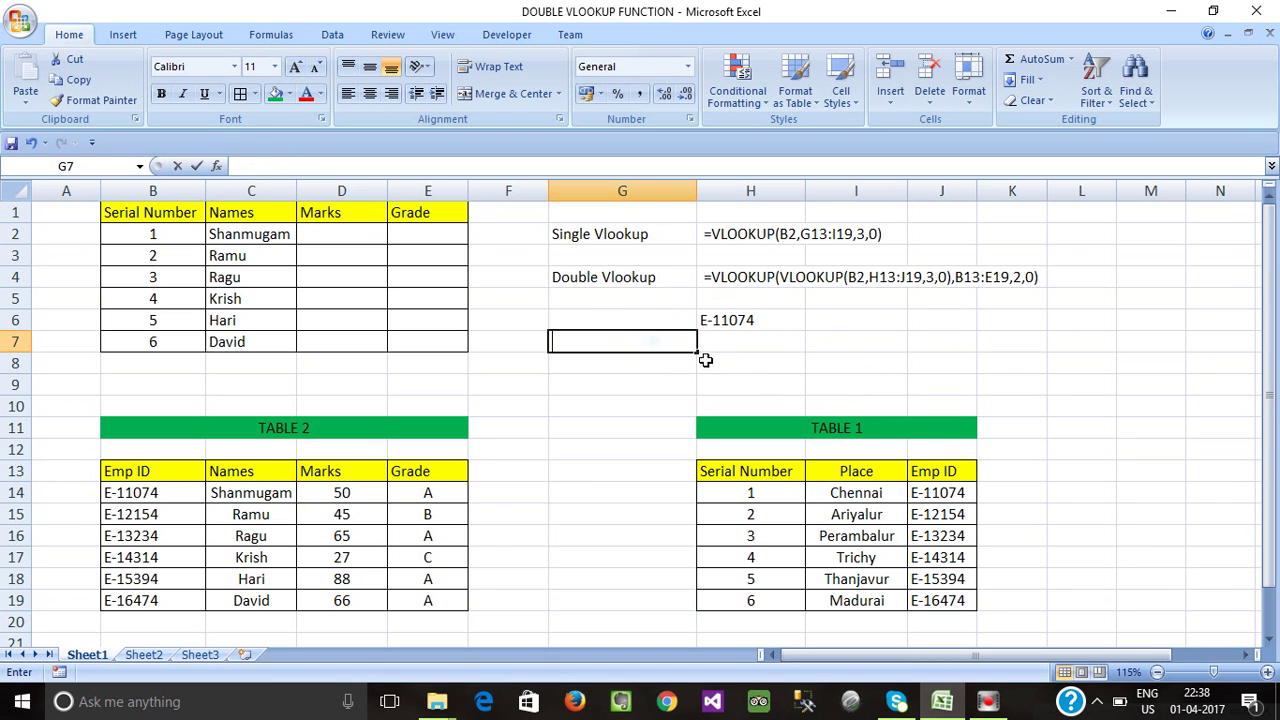
left_click(724, 360)
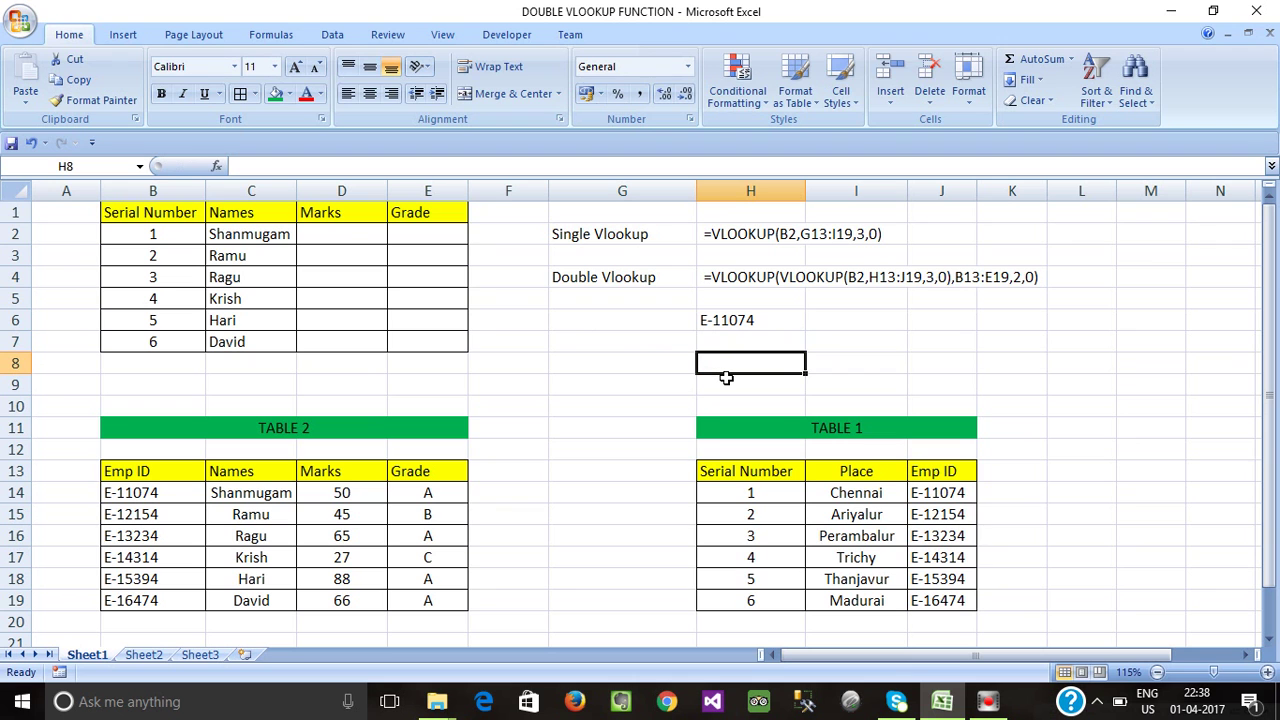
Enter =VLOOKUP(H6,B13:E19,2,0) in H8 so Table 2 returns the name Shanmugam.
type("=")
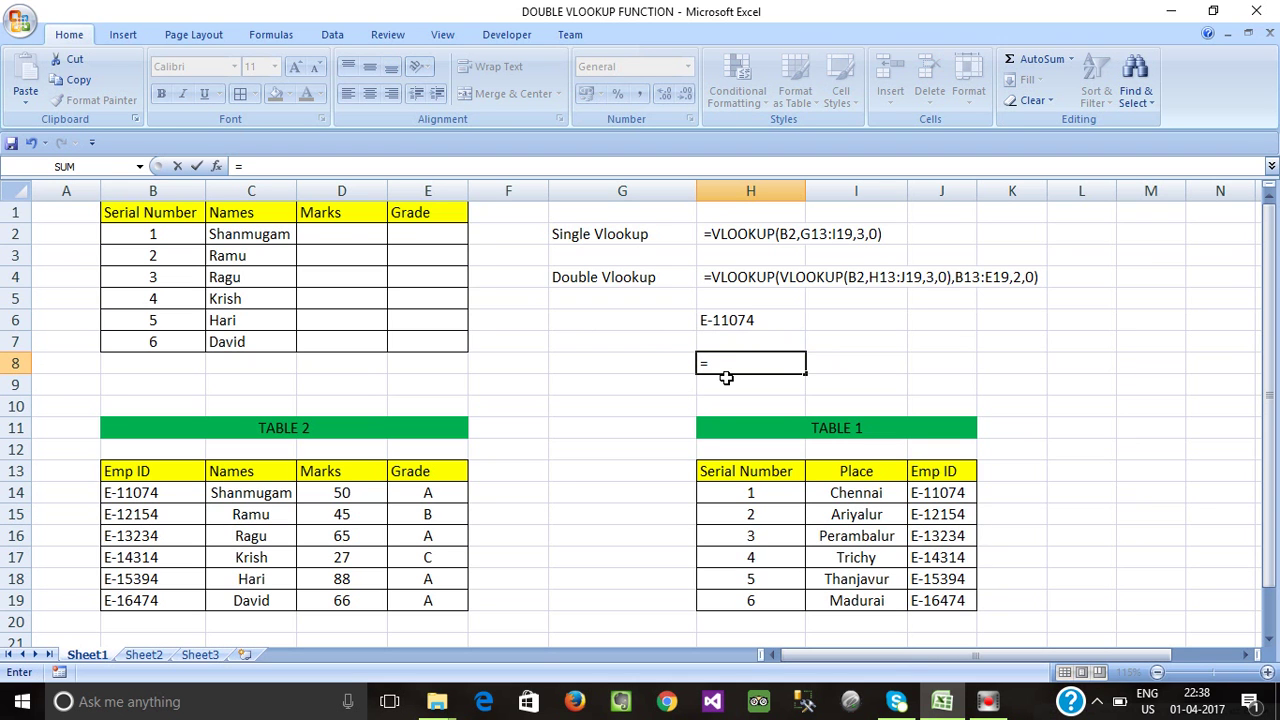
type("vloo")
key("Tab")
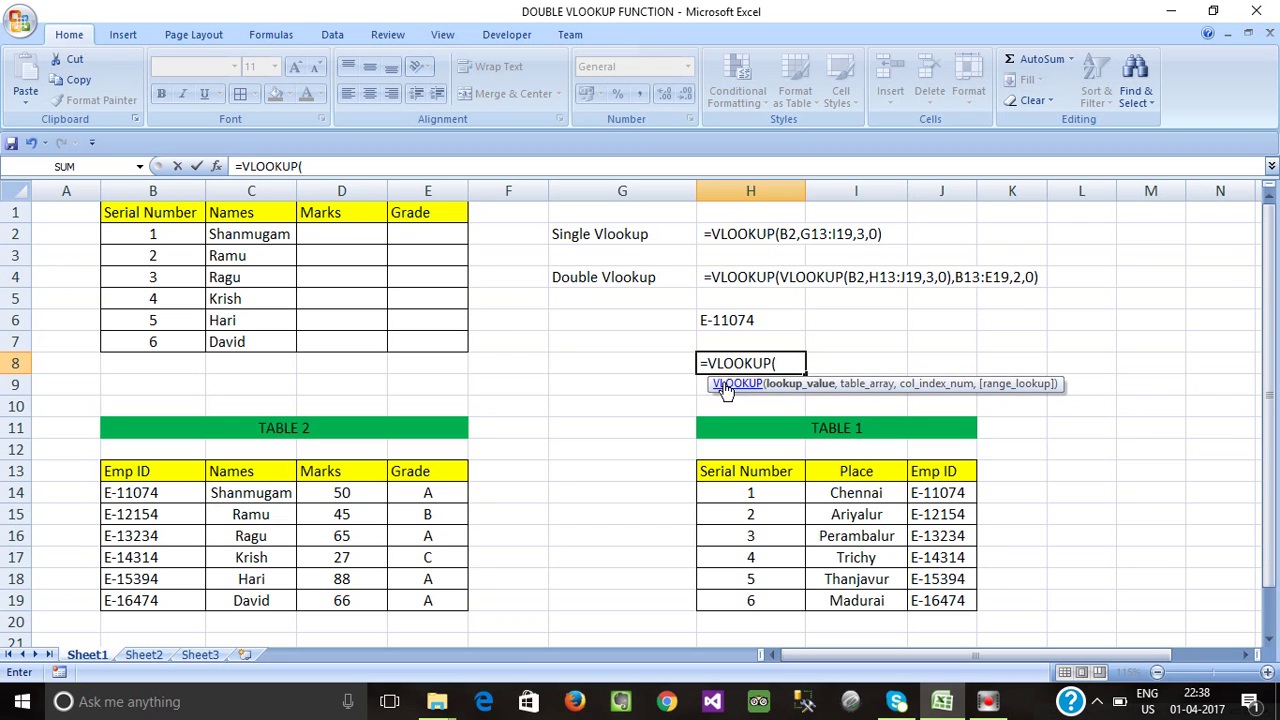
left_click(722, 321)
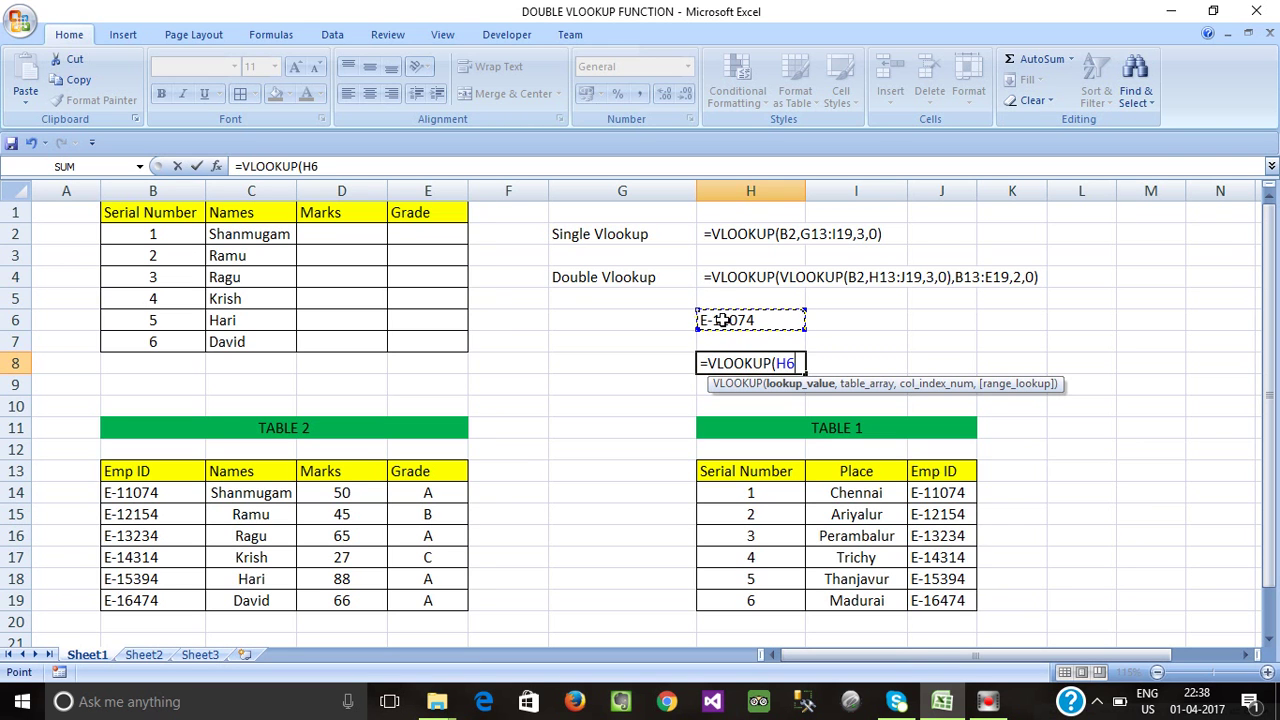
type(",")
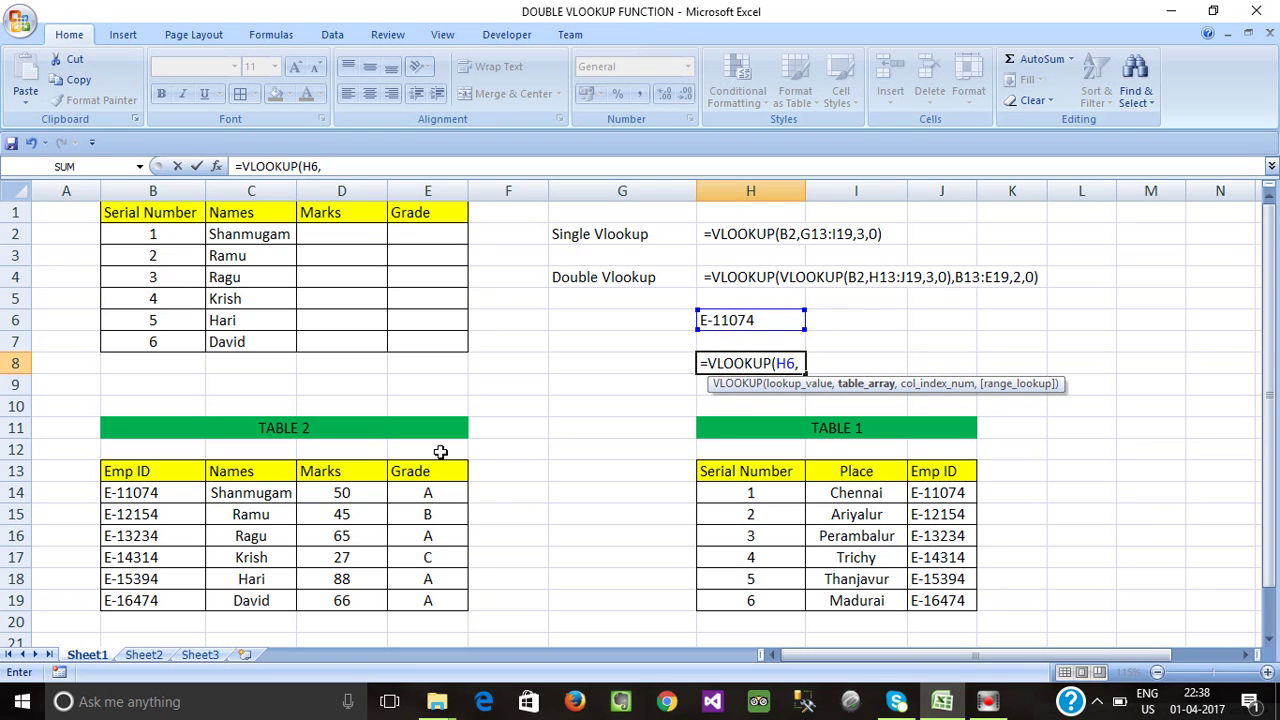
left_click(125, 474)
left_click_drag(125, 474, 398, 597)
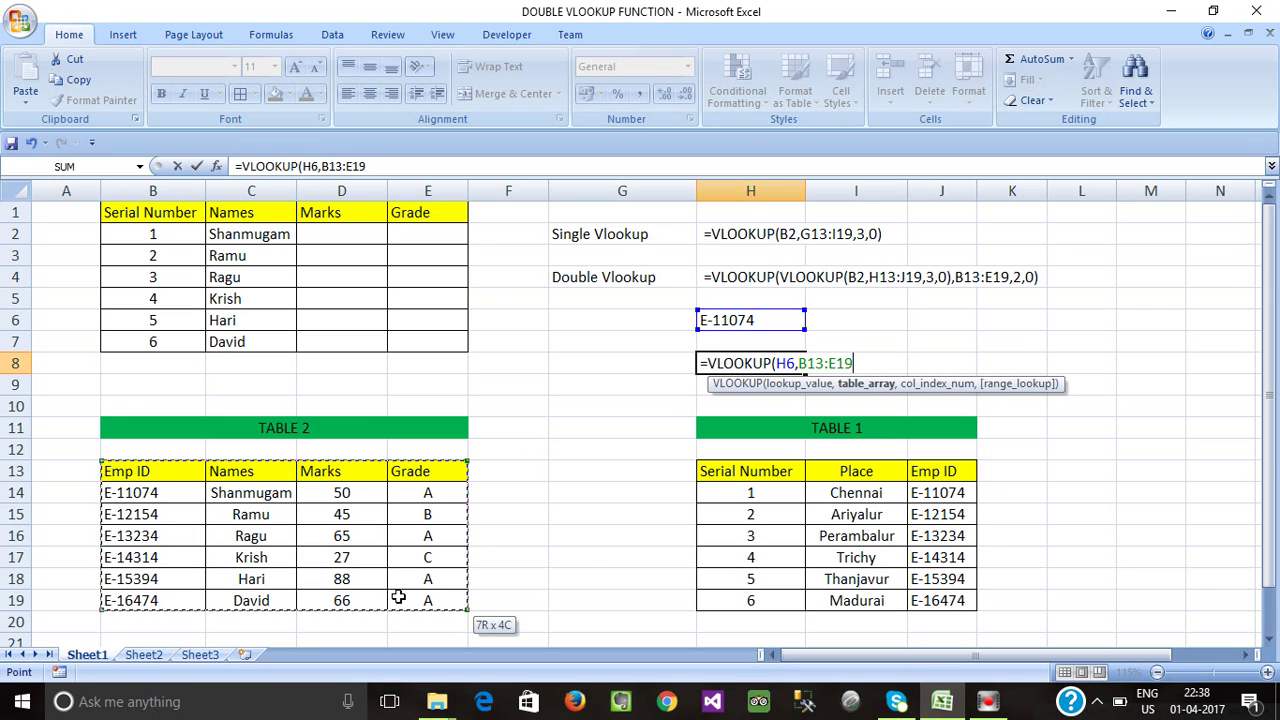
type(",")
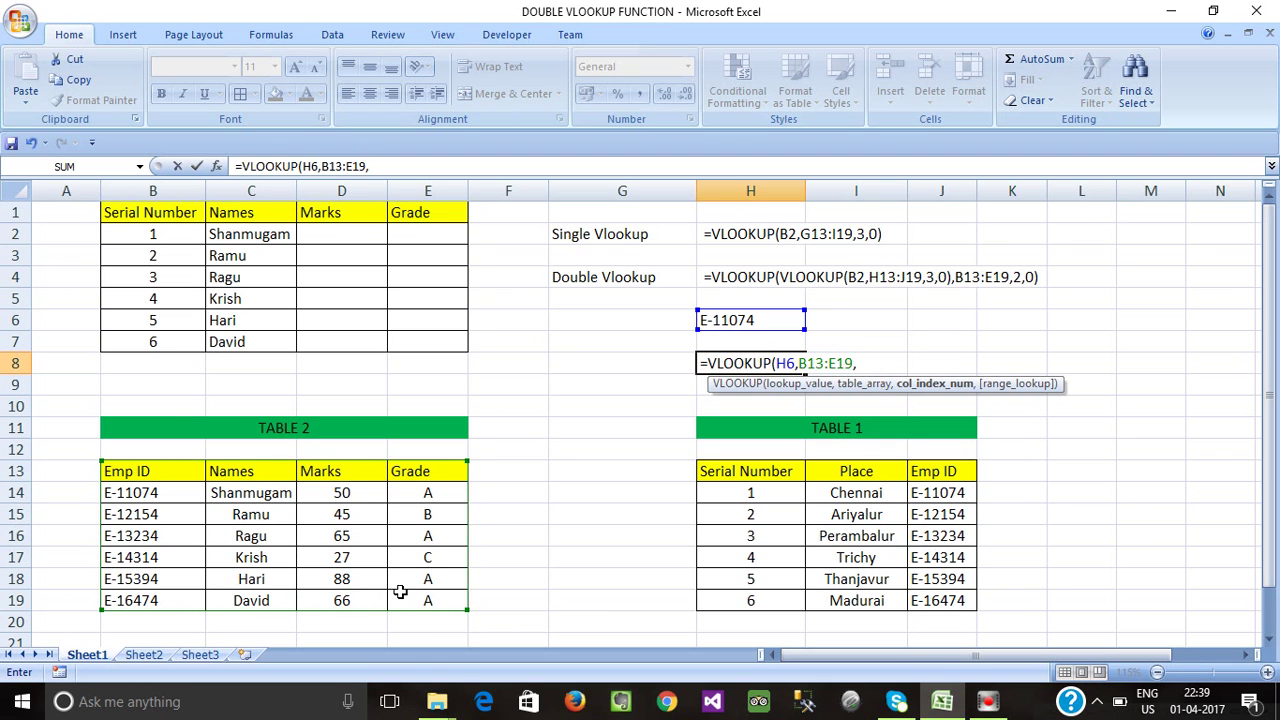
type("2,0")
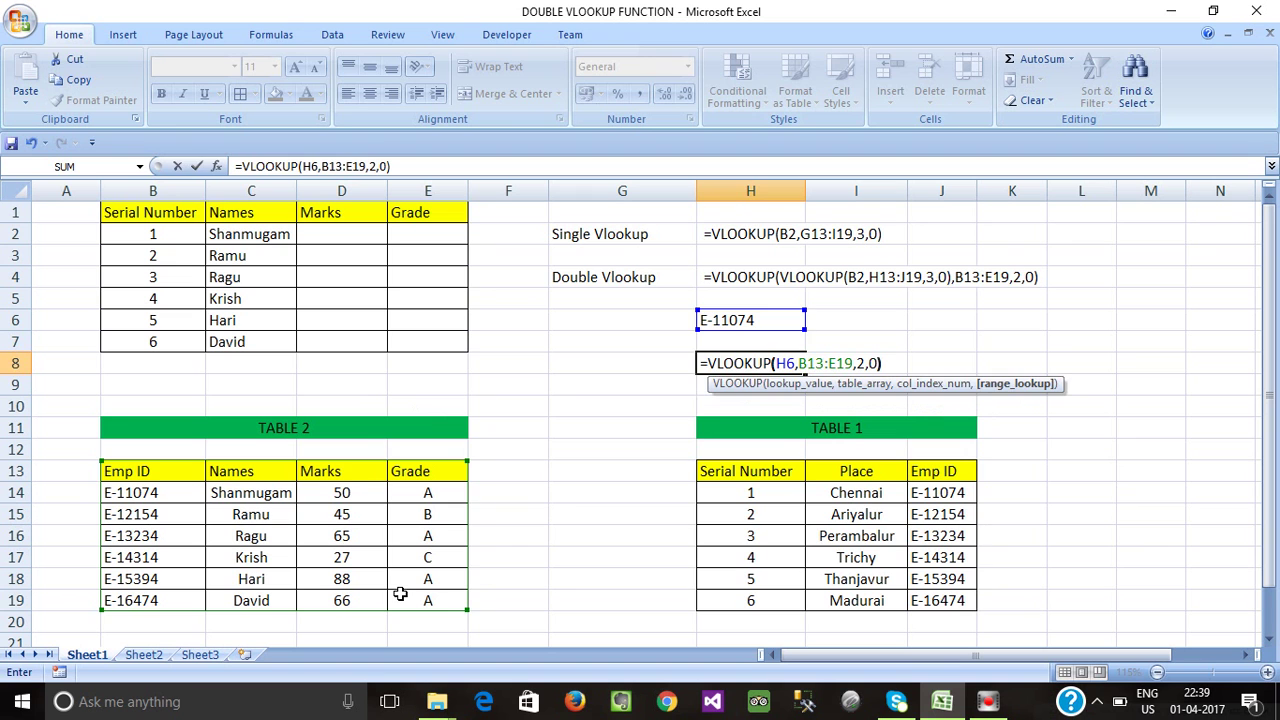
key("Return")
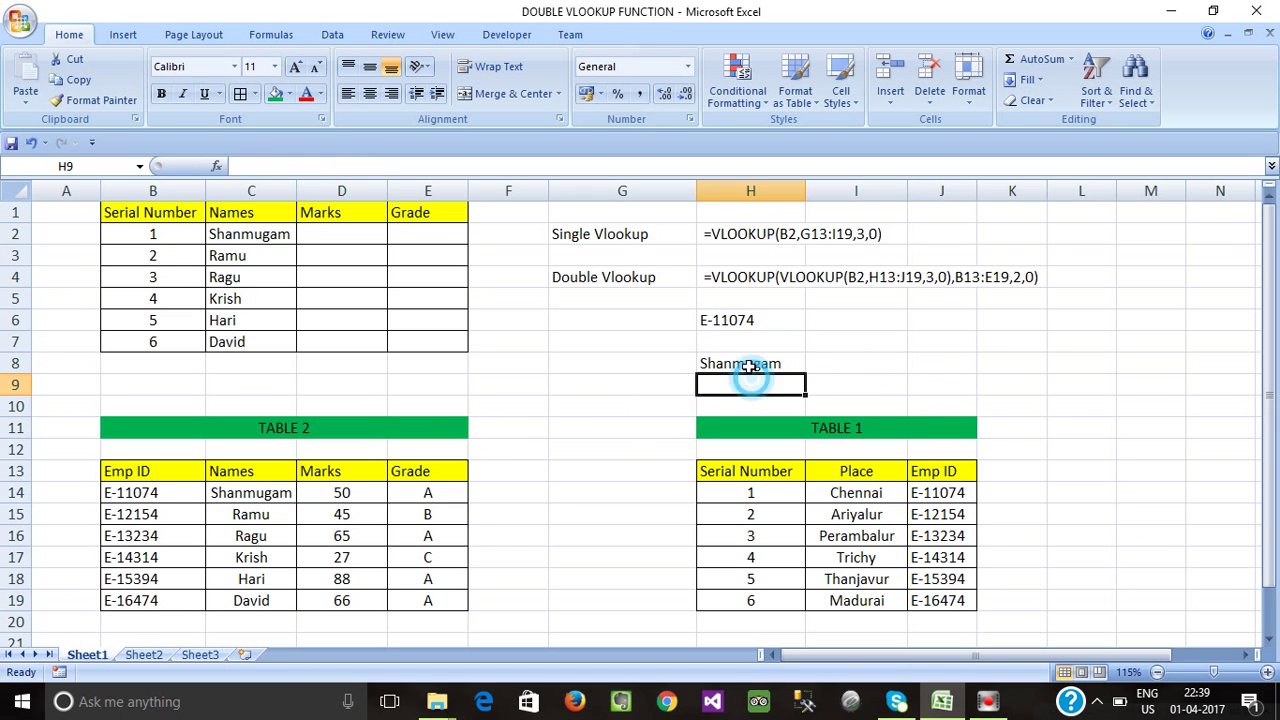
left_click(720, 320)
left_click(628, 321)
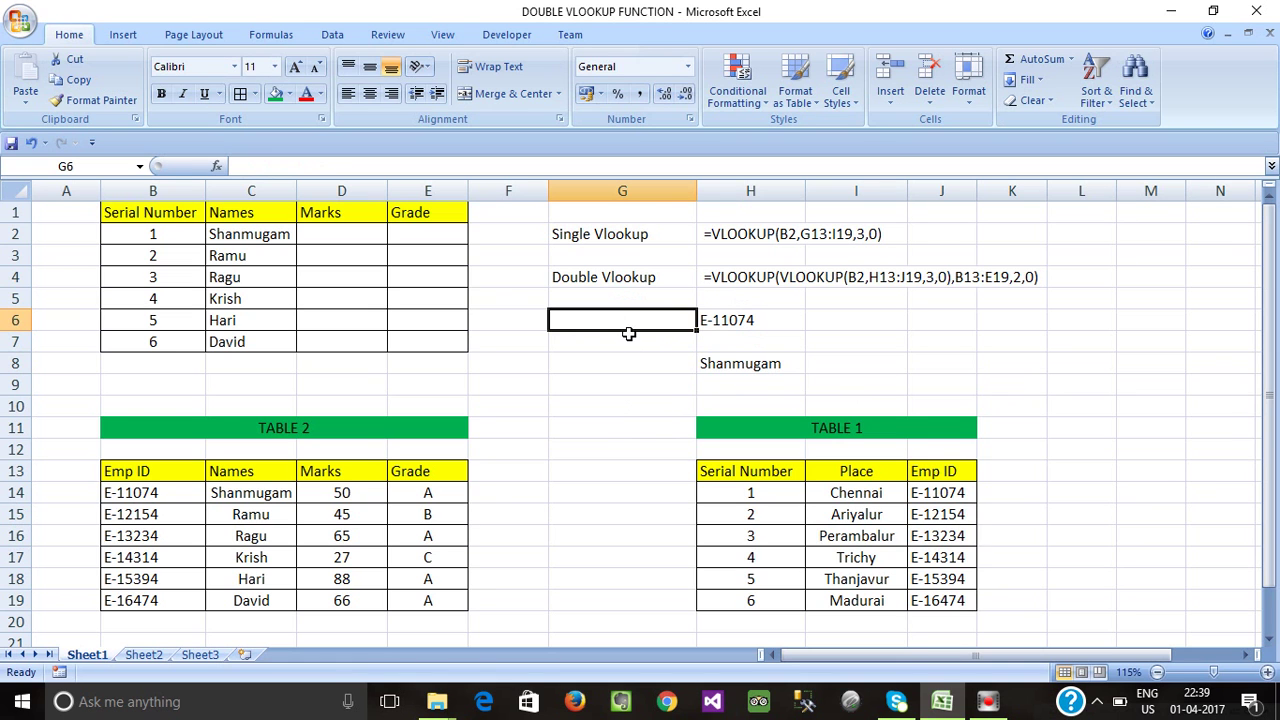
Type the first label in G6 and the second label in G8.
type("1ST")
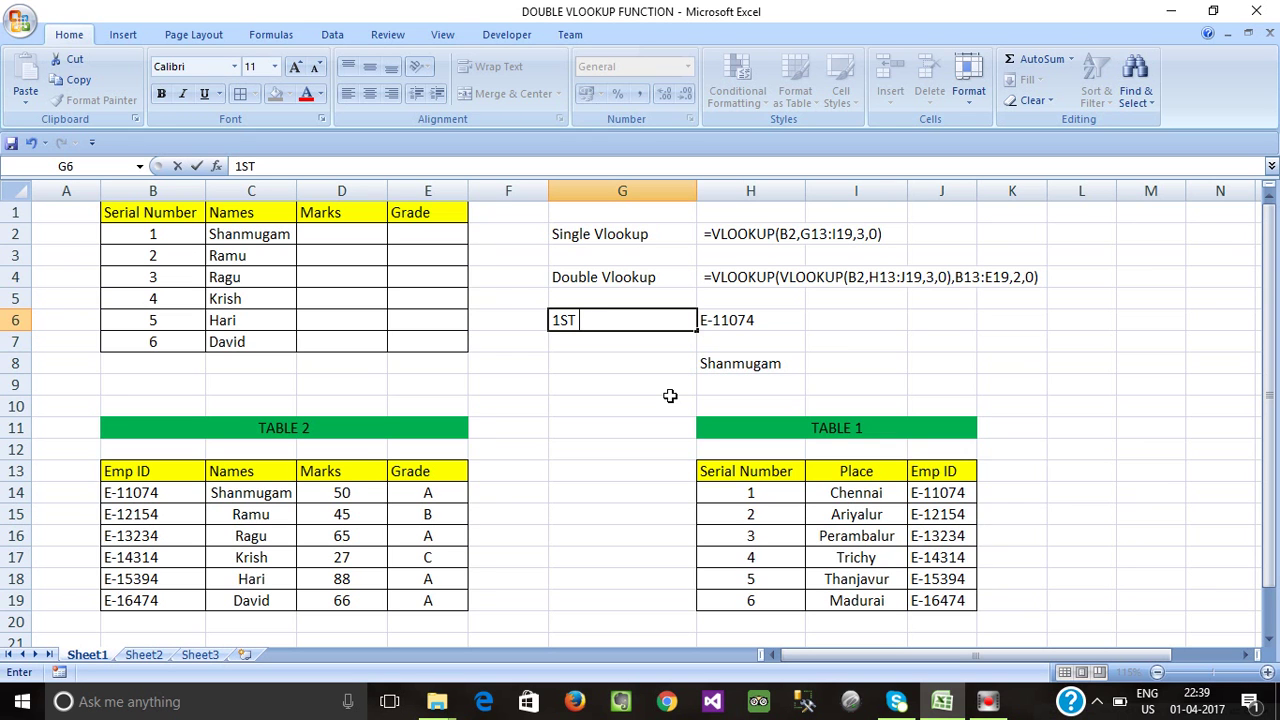
type("oolup")
key("Return")
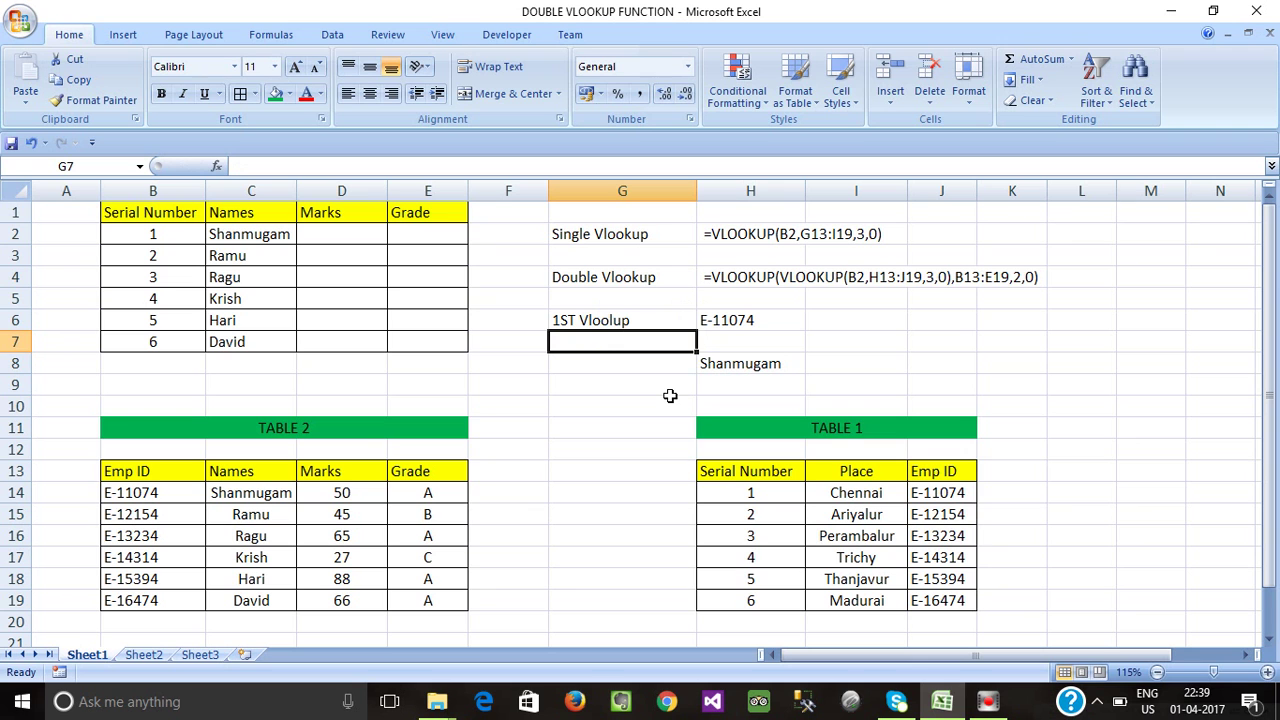
key("Down")
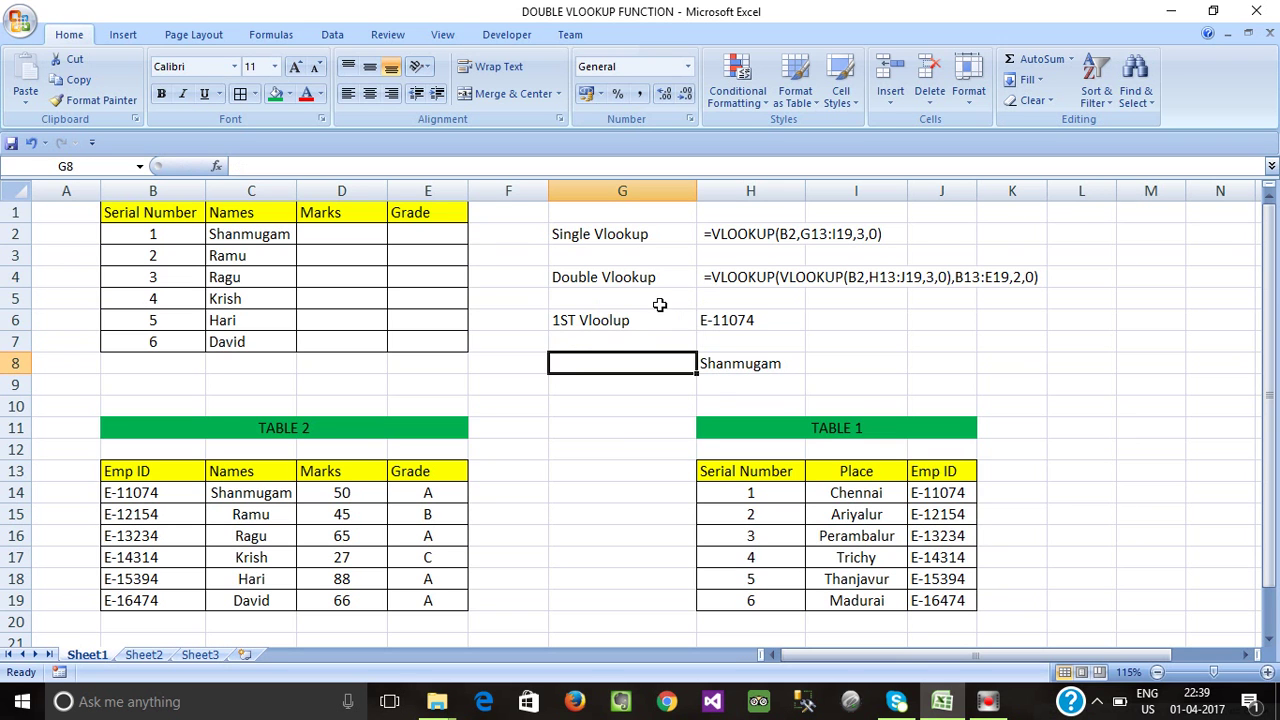
left_click(597, 325)
left_click(640, 363)
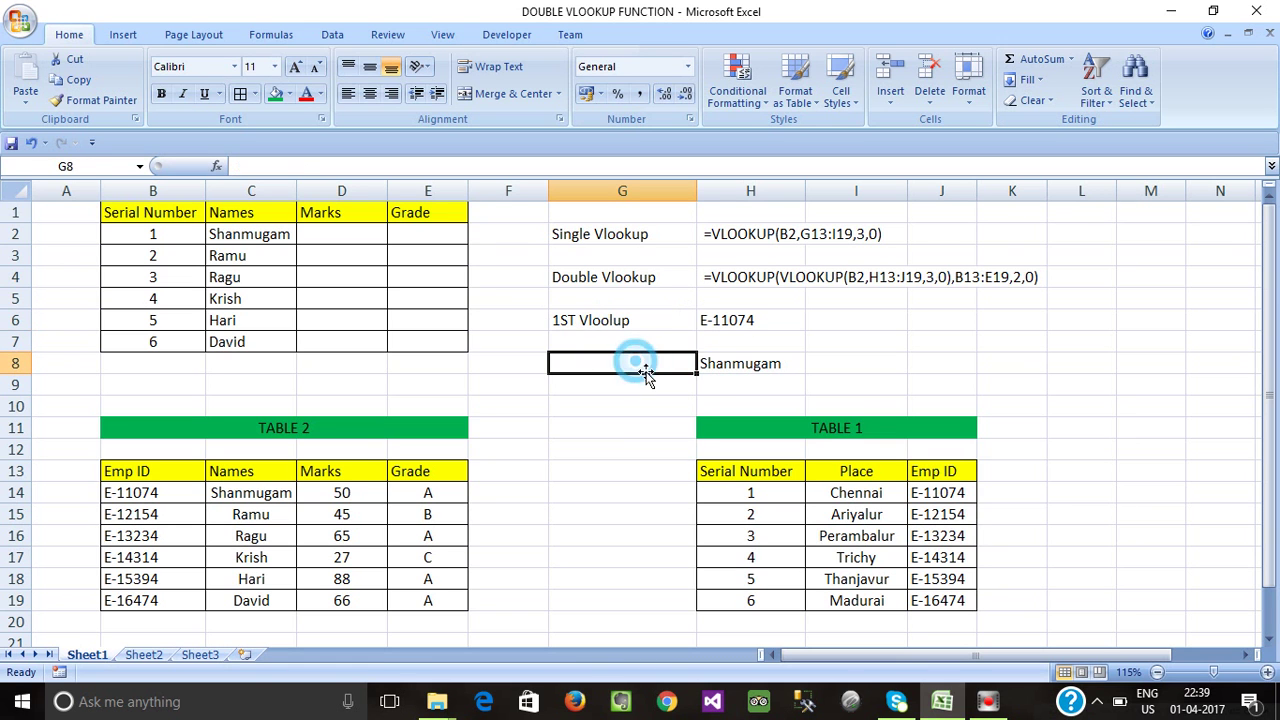
type("2 Nd")
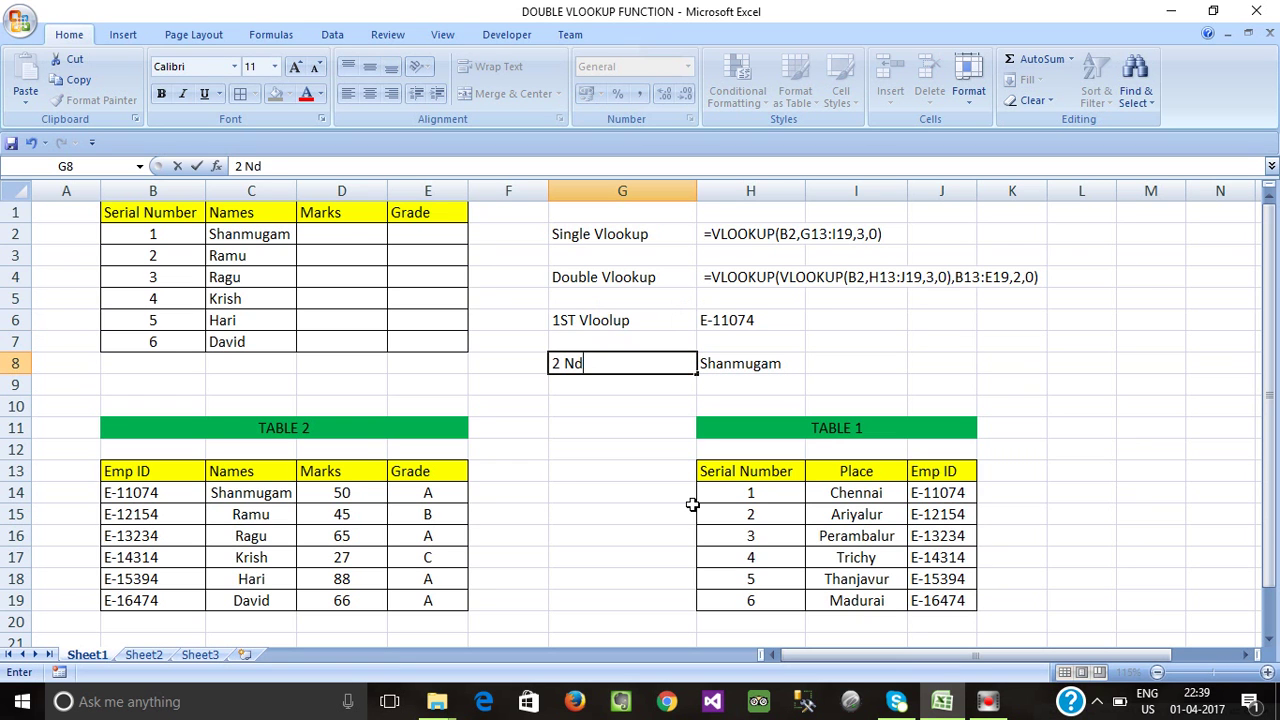
type("\\\\")
key("BackSpace")
key("BackSpace")
key("BackSpace")
key("BackSpace")
key("BackSpace")
key("BackSpace")
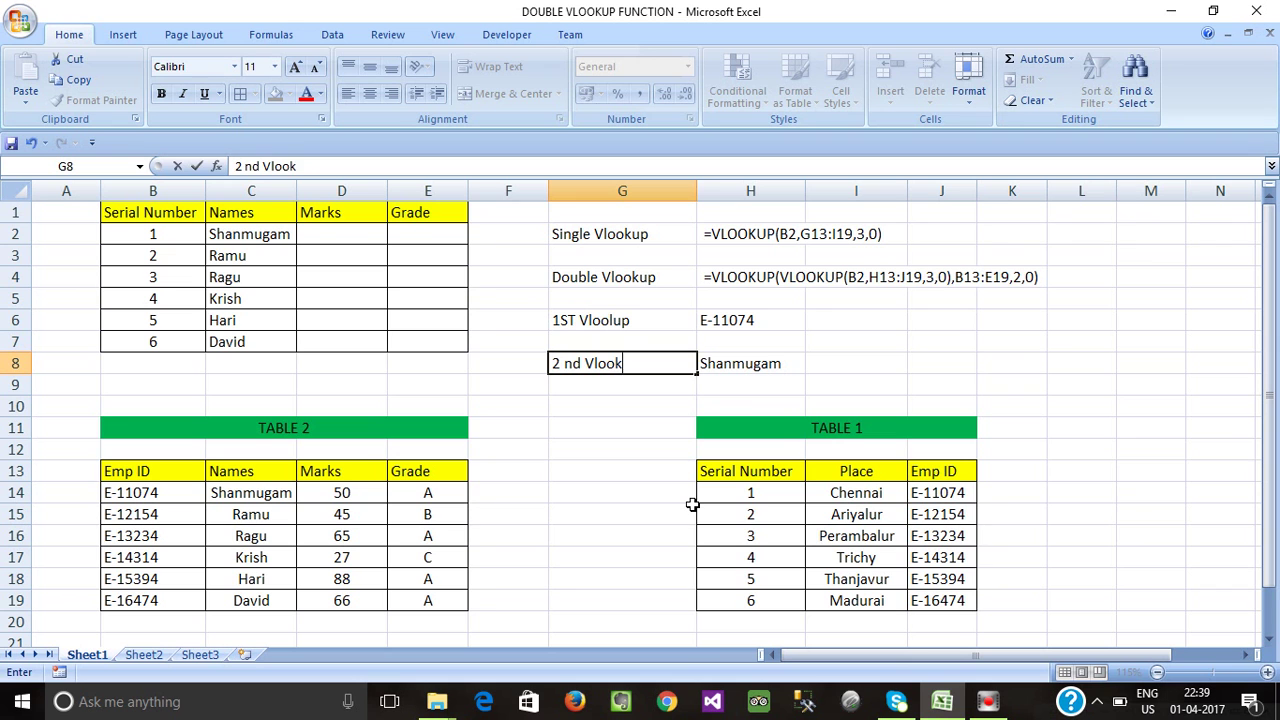
left_click(557, 392)
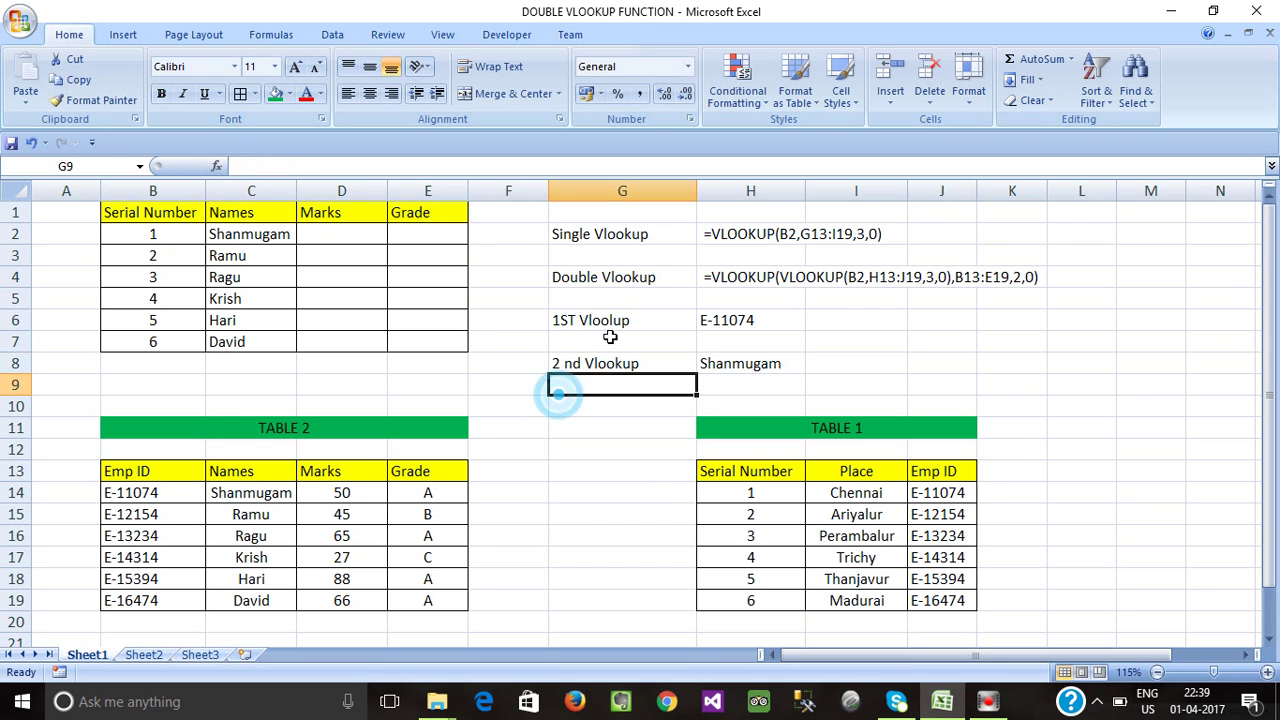
Correct the G6 label's spelling and capitalisation so it reads '1st Vlookup'.
double_click(571, 321)
key("BackSpace")
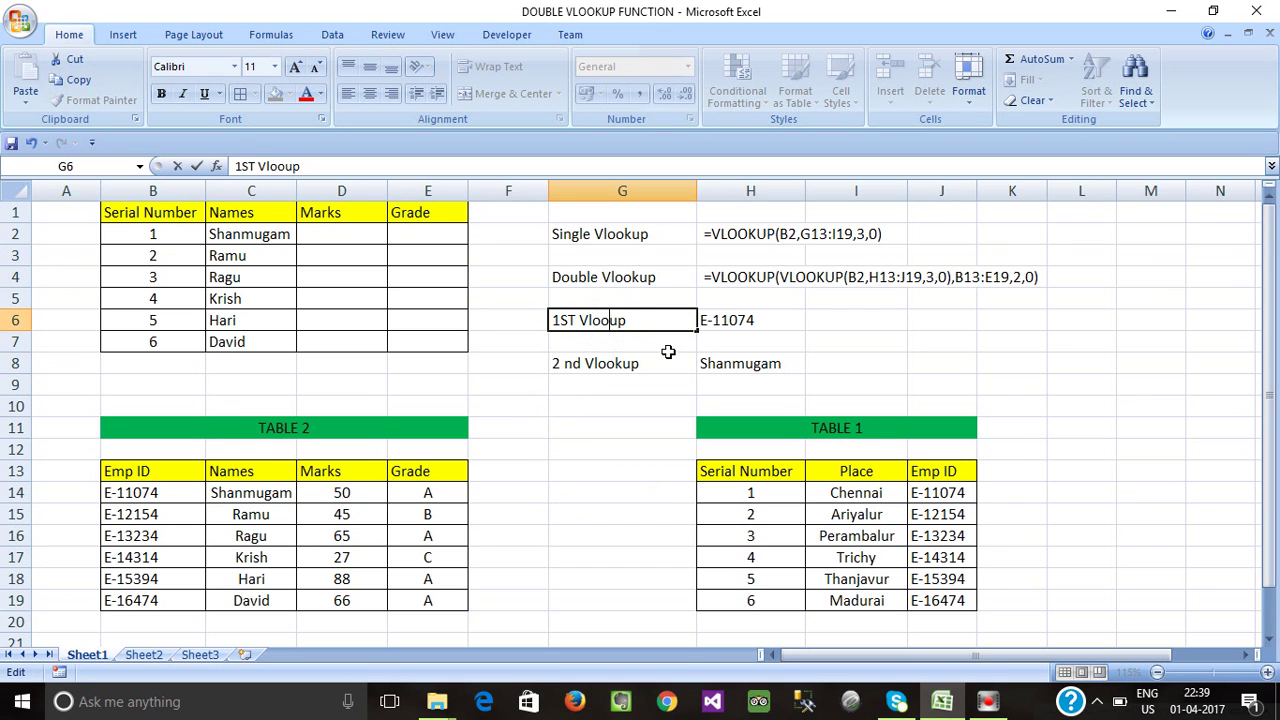
type("k")
left_click(630, 363)
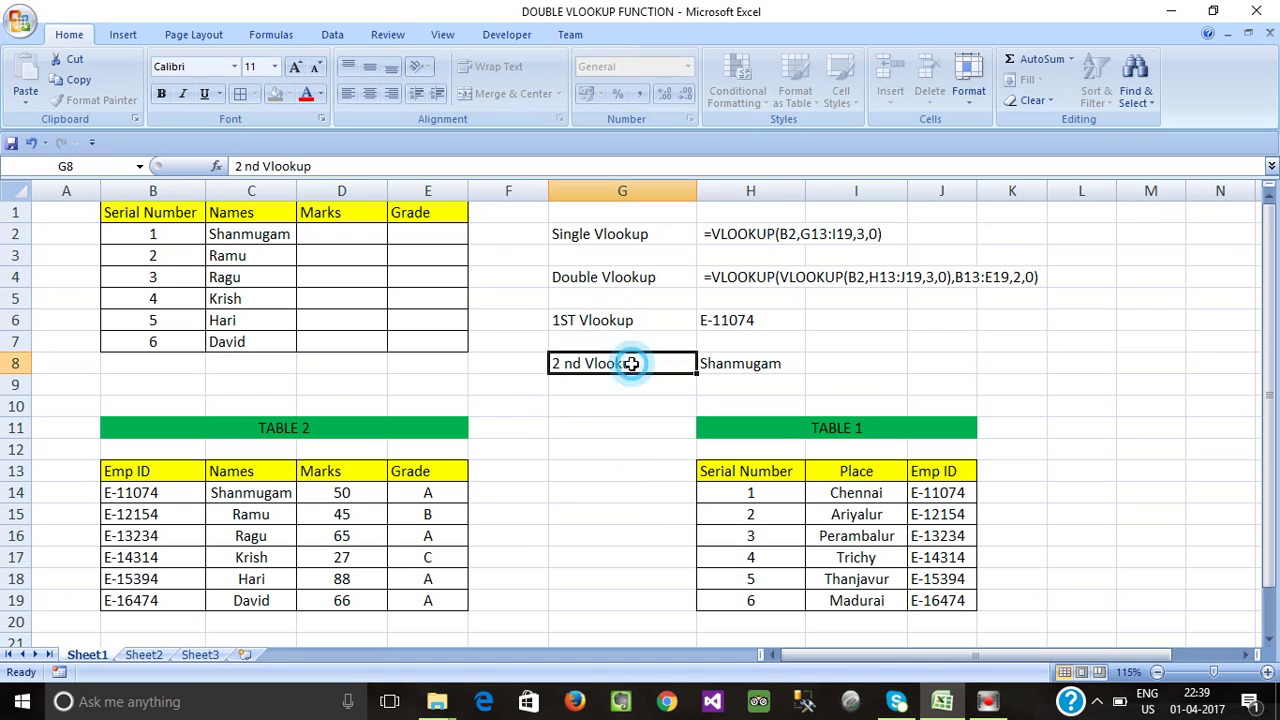
left_click(567, 320)
key("BackSpace")
type("s")
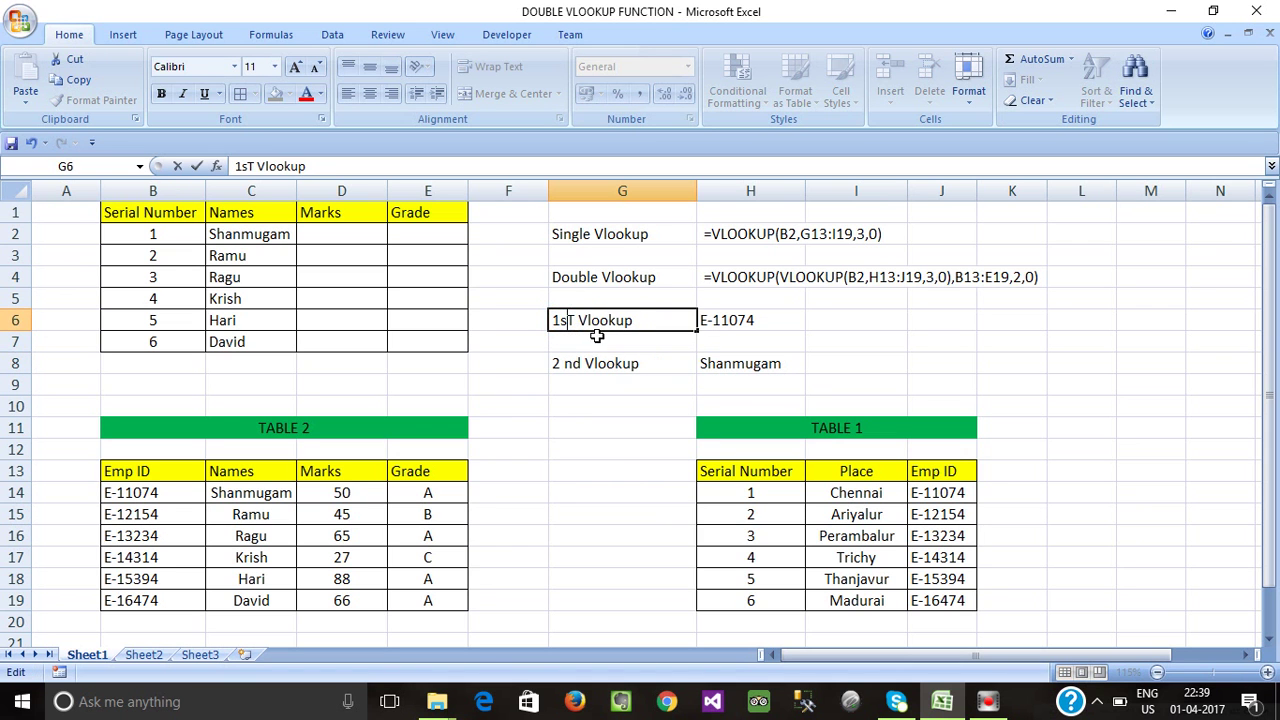
left_click(587, 350)
double_click(580, 322)
key("BackSpace")
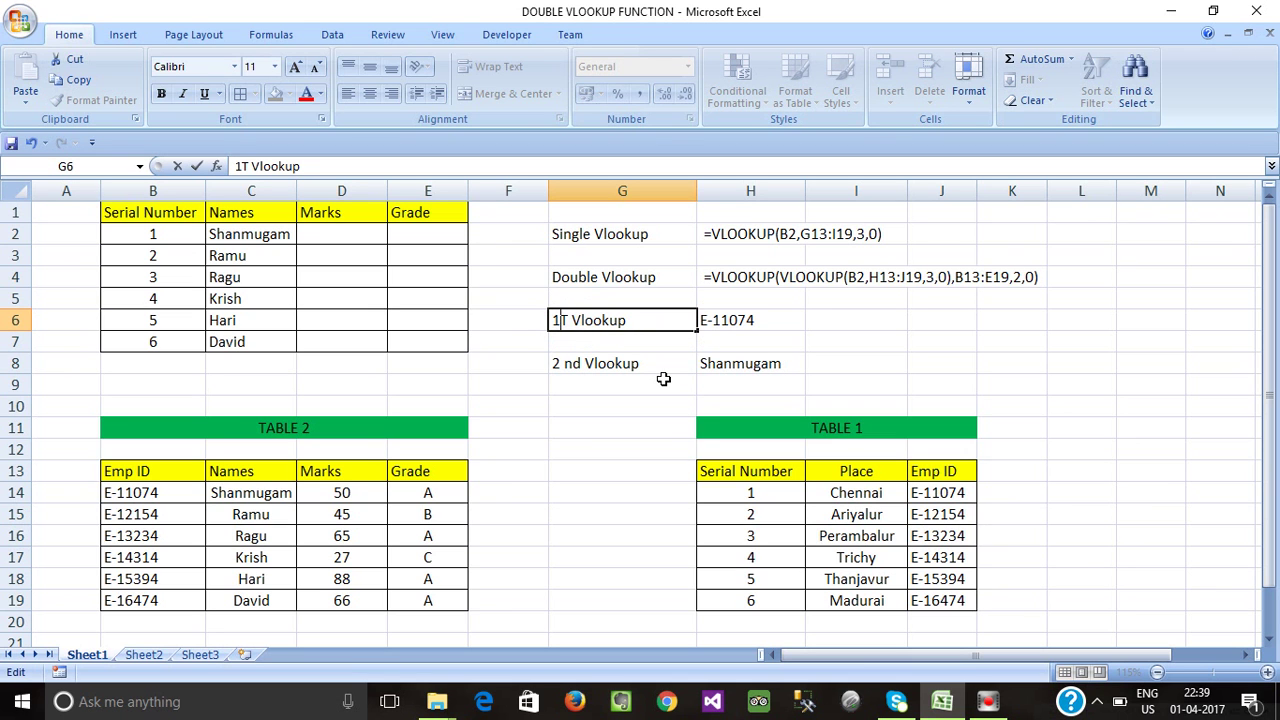
key("Delete")
type("st")
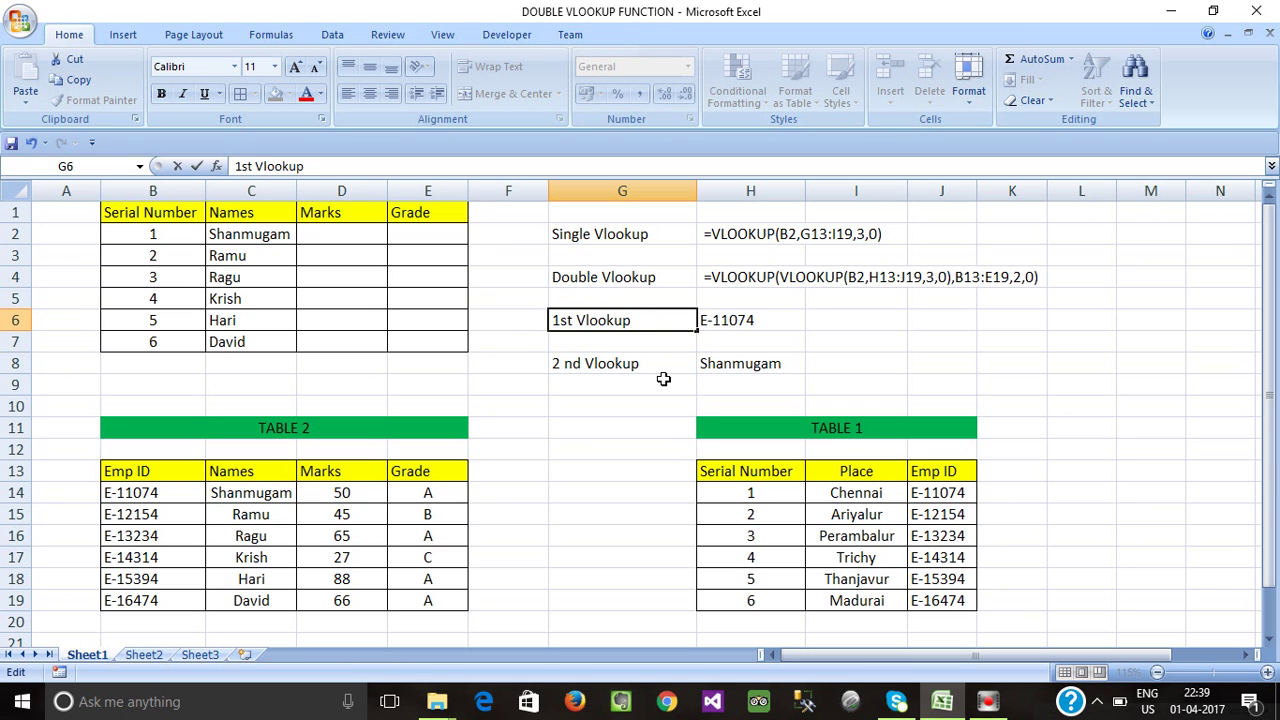
Remove the extra space so G8 reads '2nd Vlookup', and cancel a stray edit to H6.
double_click(572, 365)
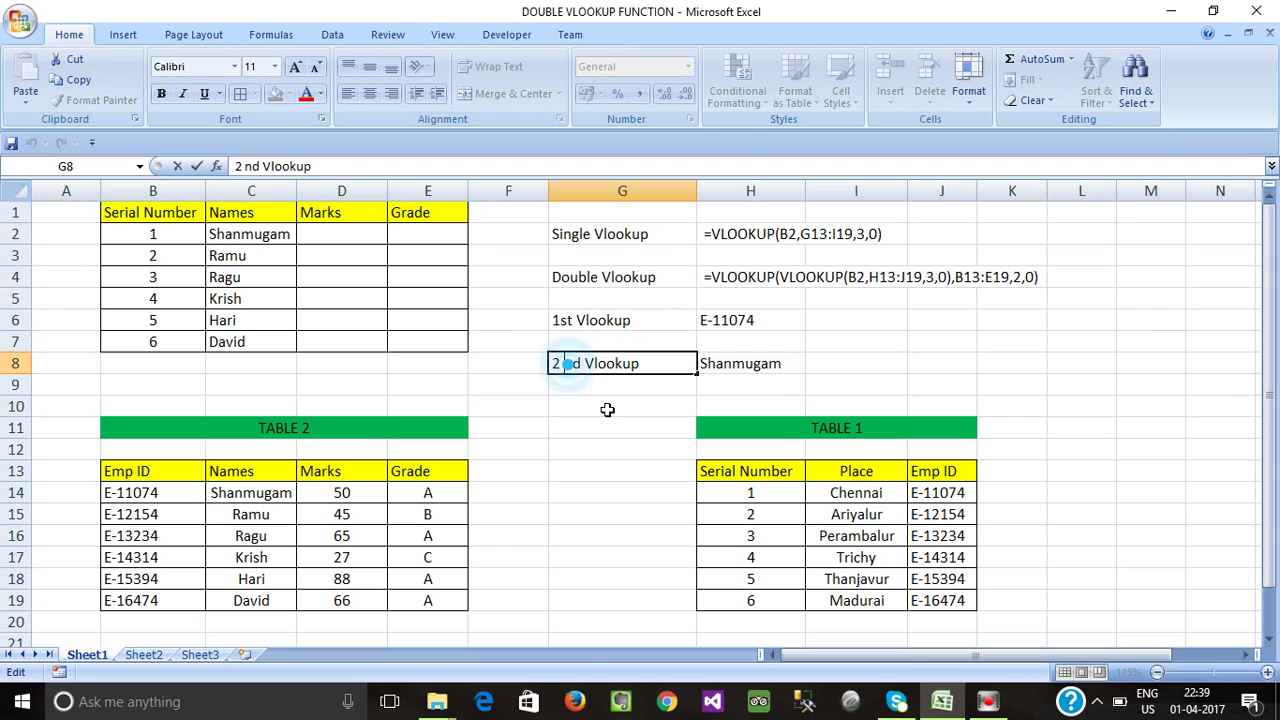
key("BackSpace")
left_click(607, 408)
left_click(648, 321)
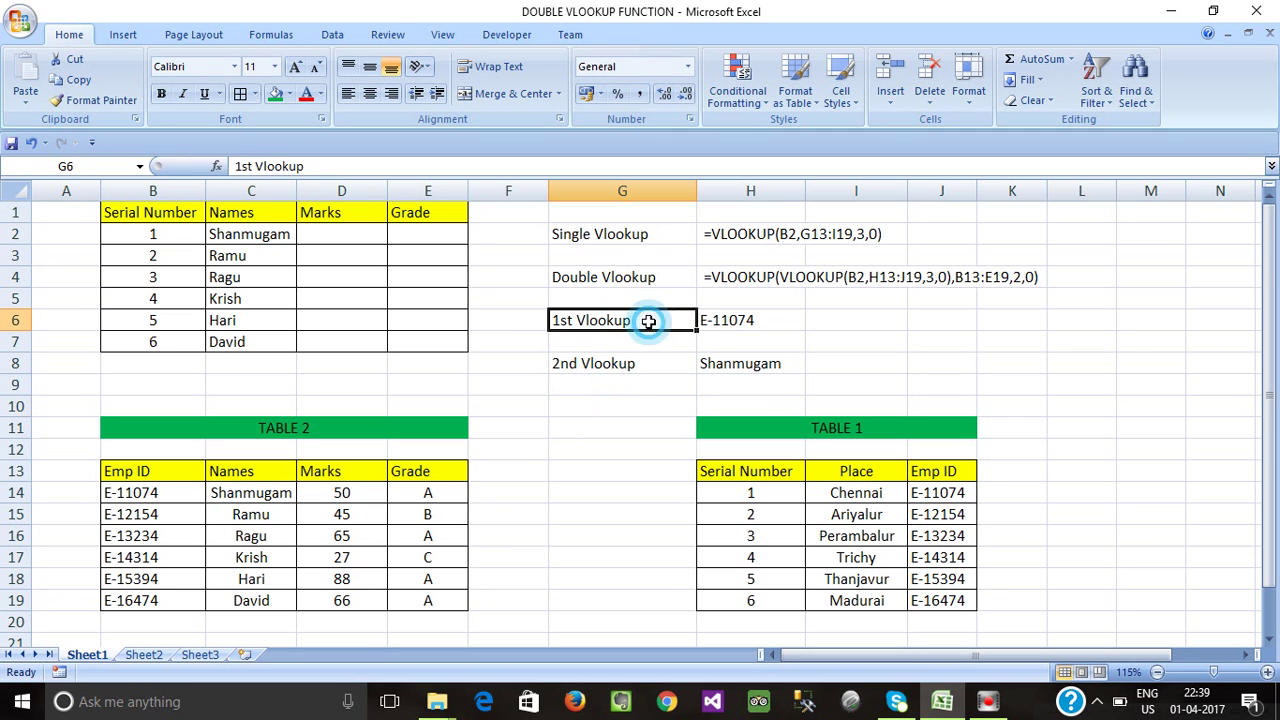
left_click(775, 323)
double_click(775, 322)
left_click(768, 384)
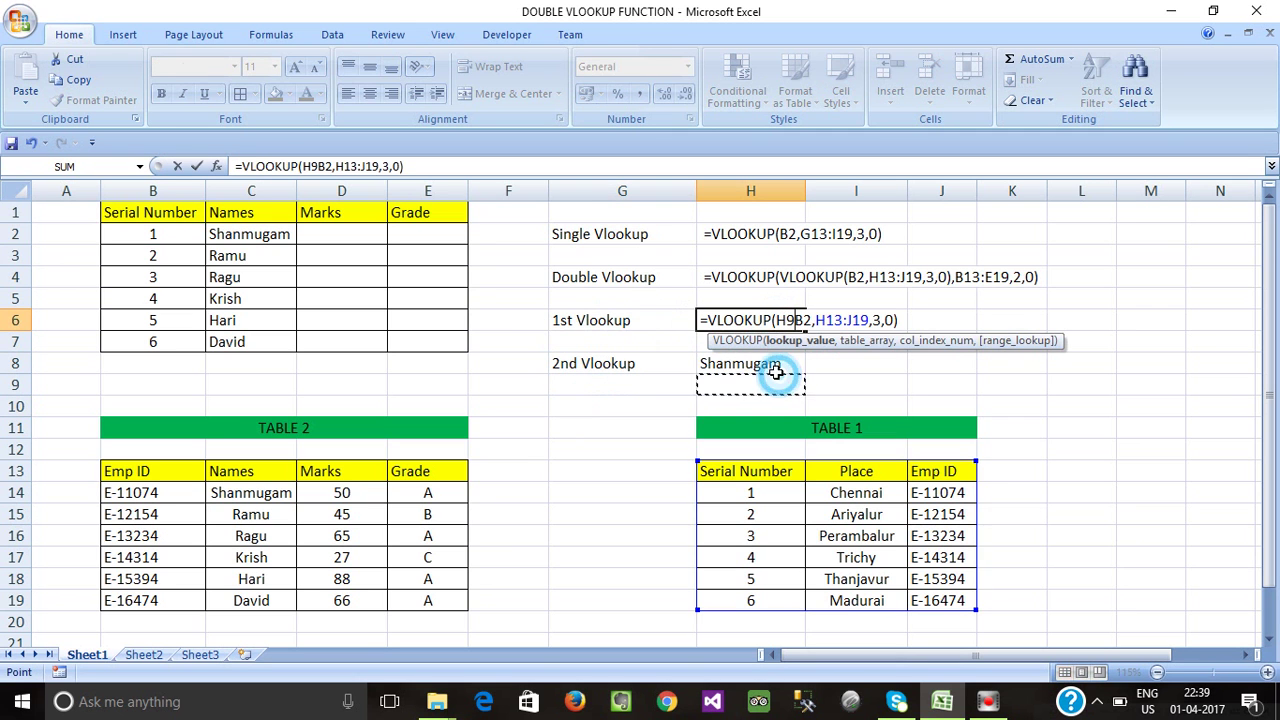
key("Escape")
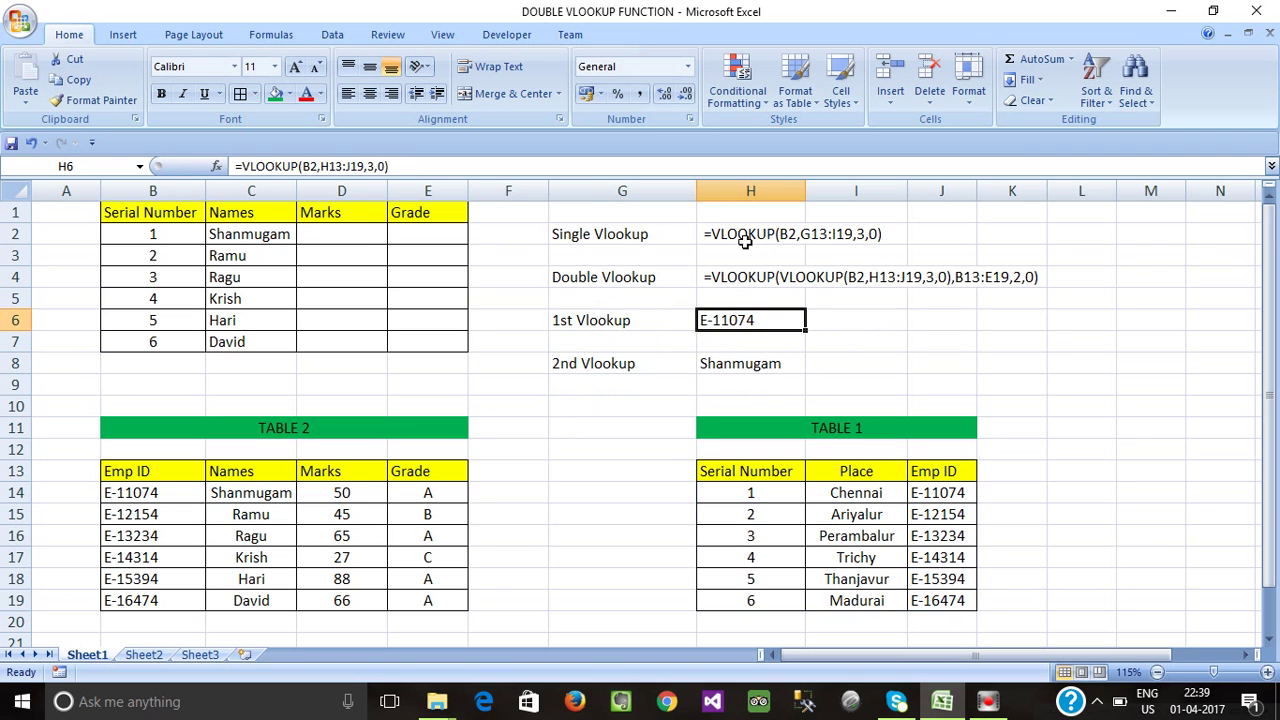
Give H6, holding E-11074, a blue fill colour.
left_click(745, 248)
left_click(738, 318)
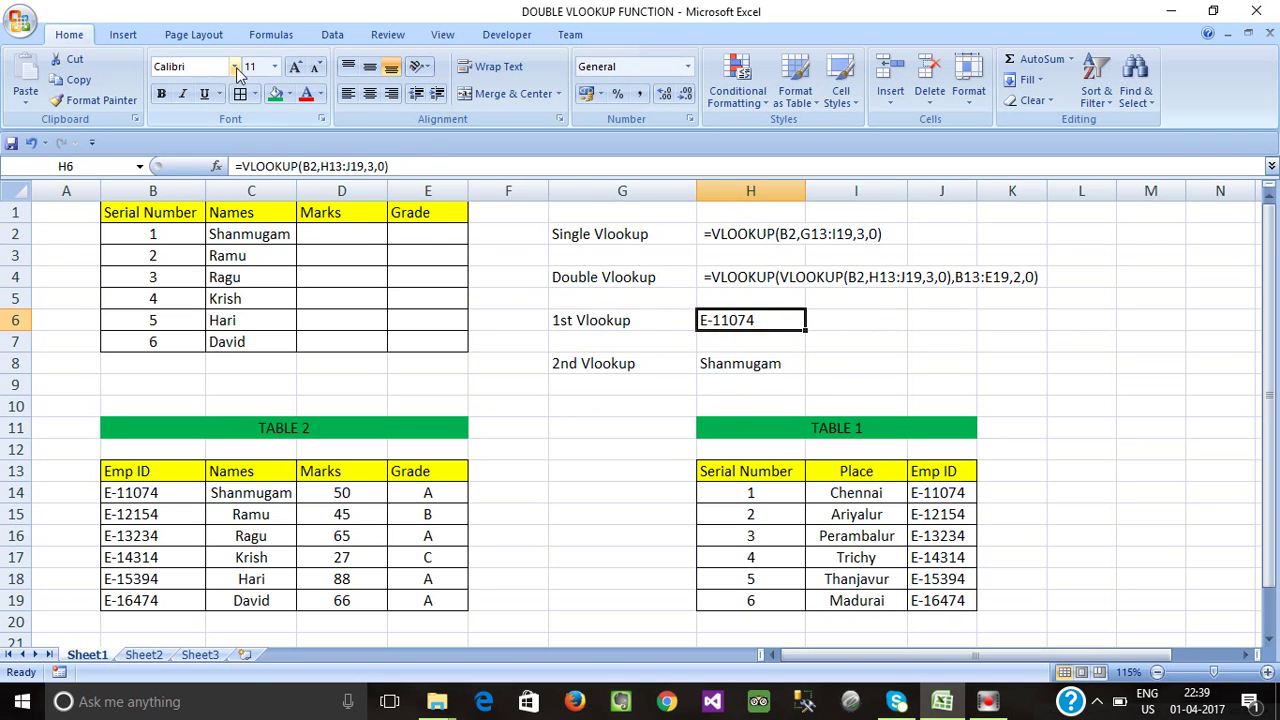
left_click(288, 94)
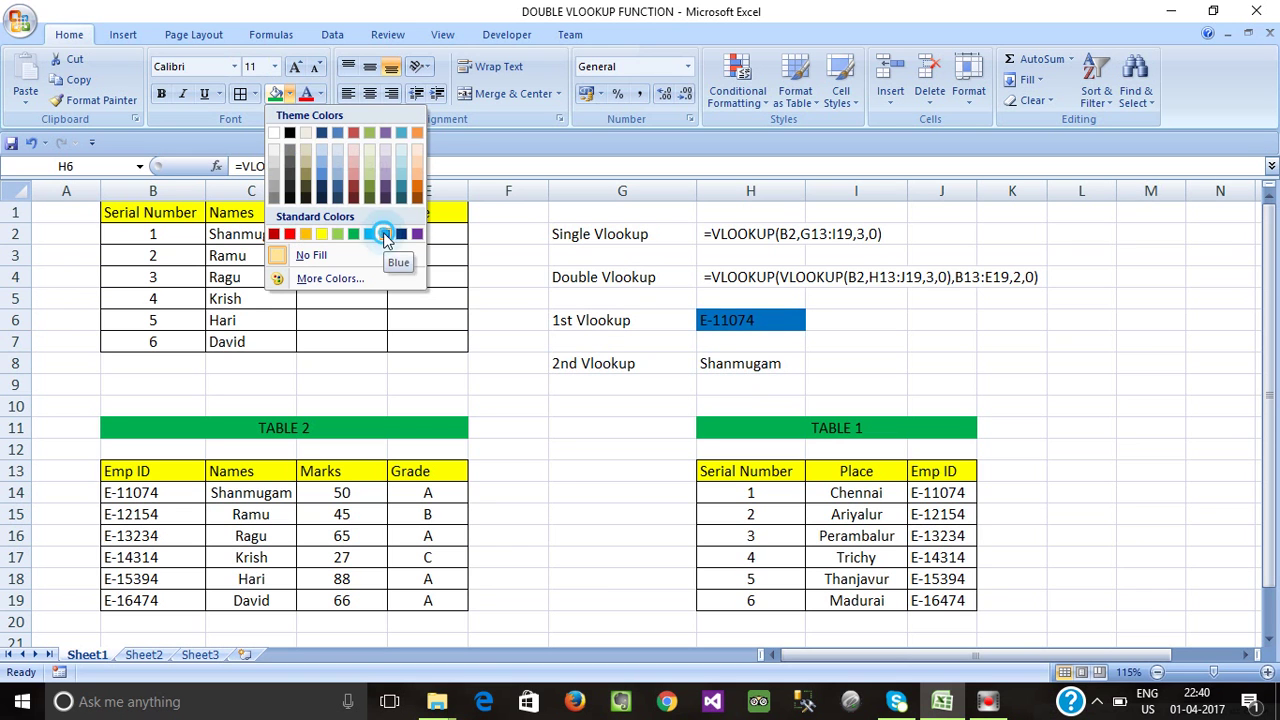
left_click(385, 234)
Apply the same blue fill to H8, holding Shanmugam.
double_click(716, 362)
left_click(662, 382)
left_click(720, 365)
left_click(274, 94)
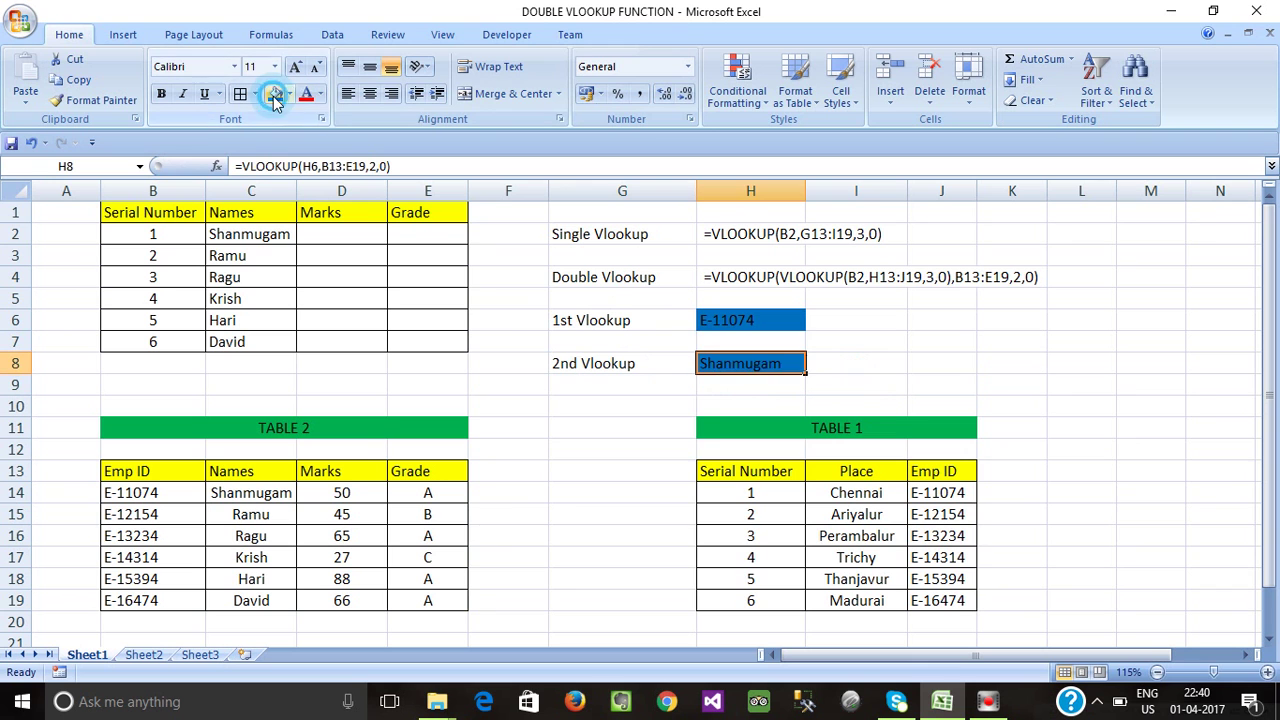
left_click(657, 420)
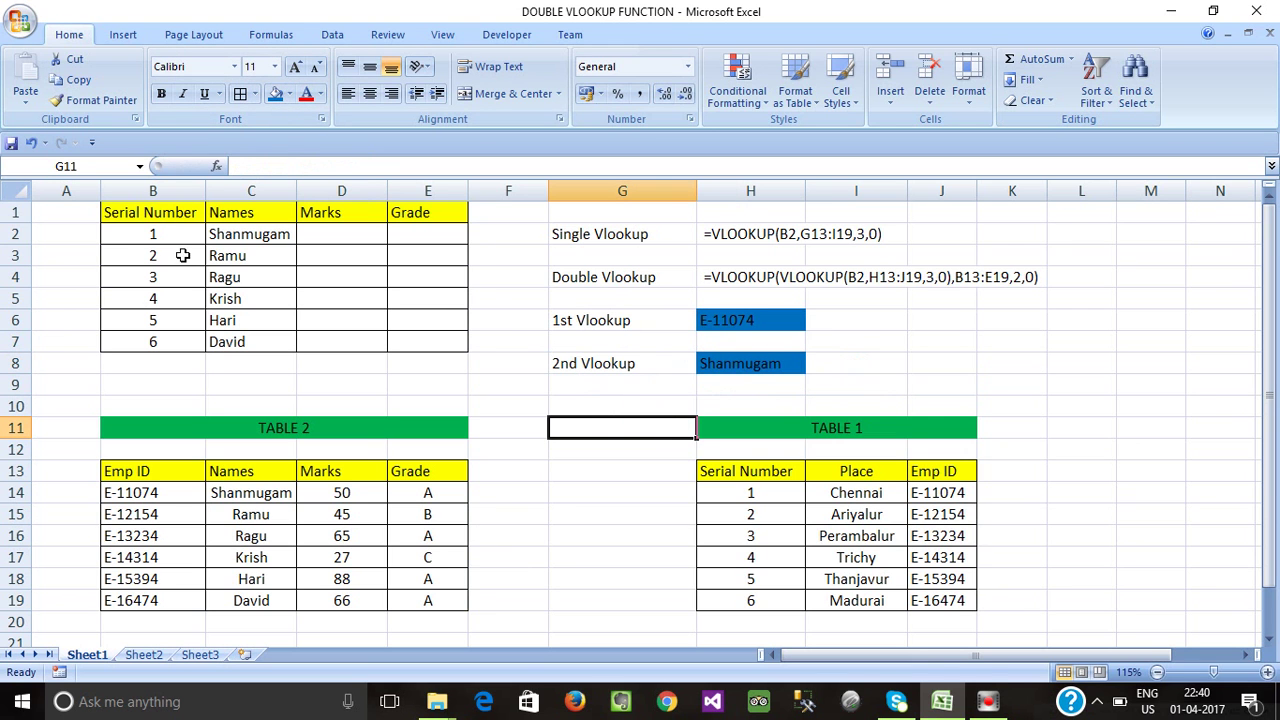
left_click(131, 232)
left_click_drag(131, 232, 153, 340)
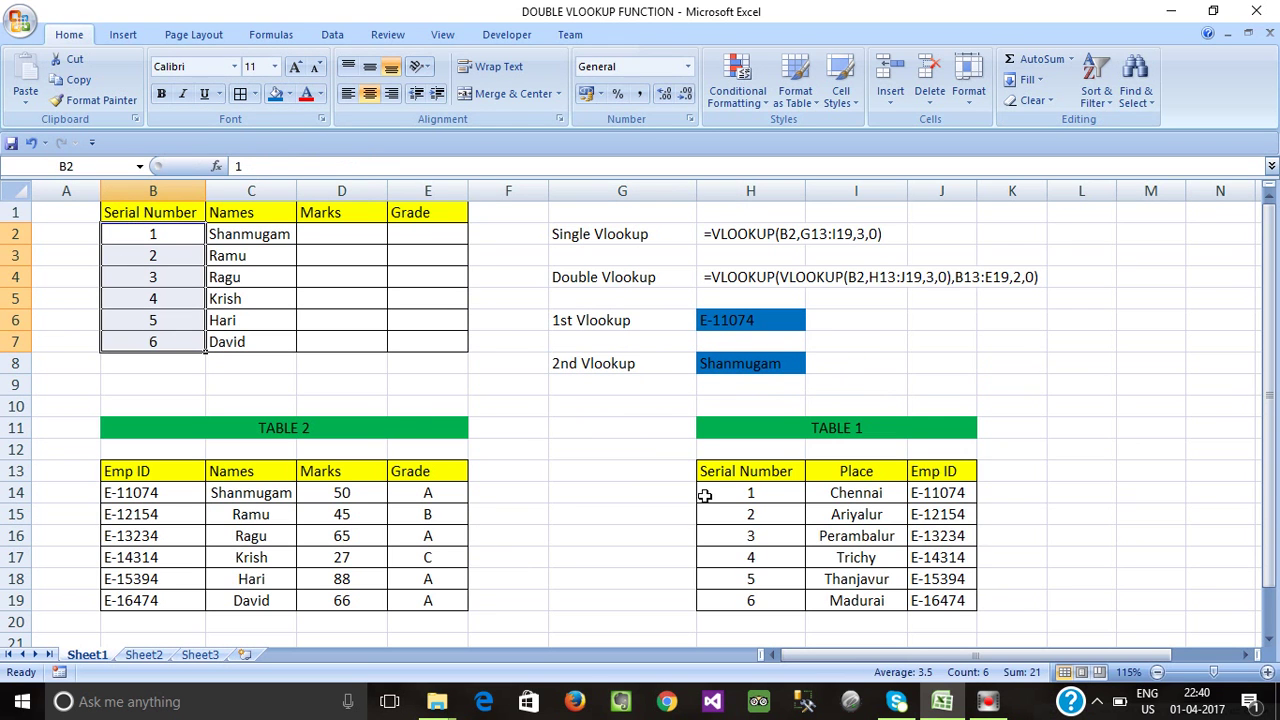
left_click(943, 495)
left_click(815, 345)
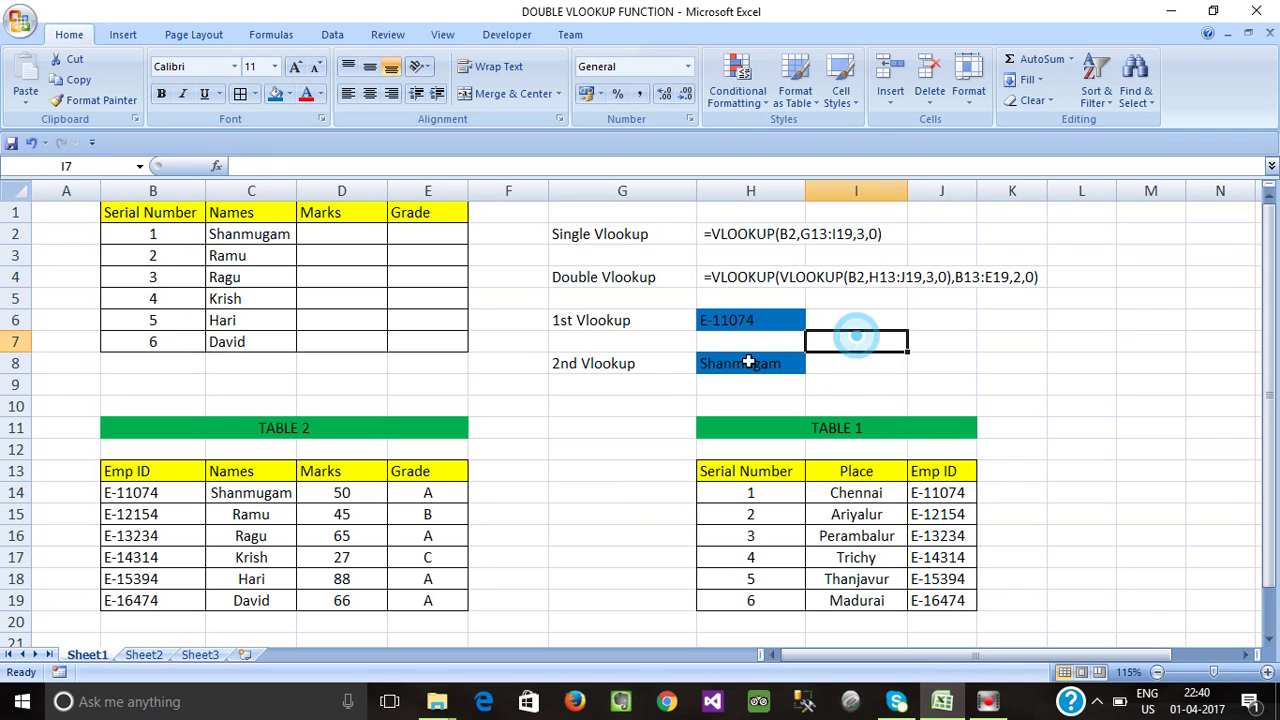
left_click(659, 369)
left_click(760, 325)
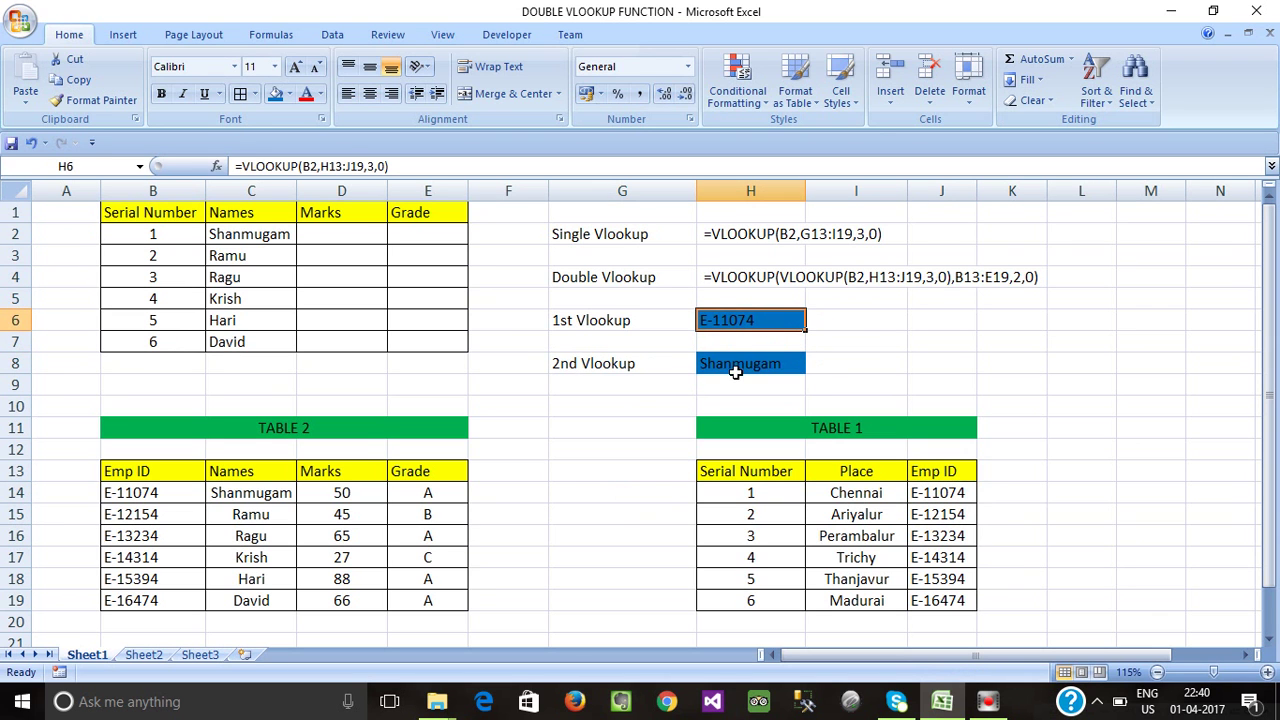
left_click(221, 473)
left_click_drag(221, 472, 288, 600)
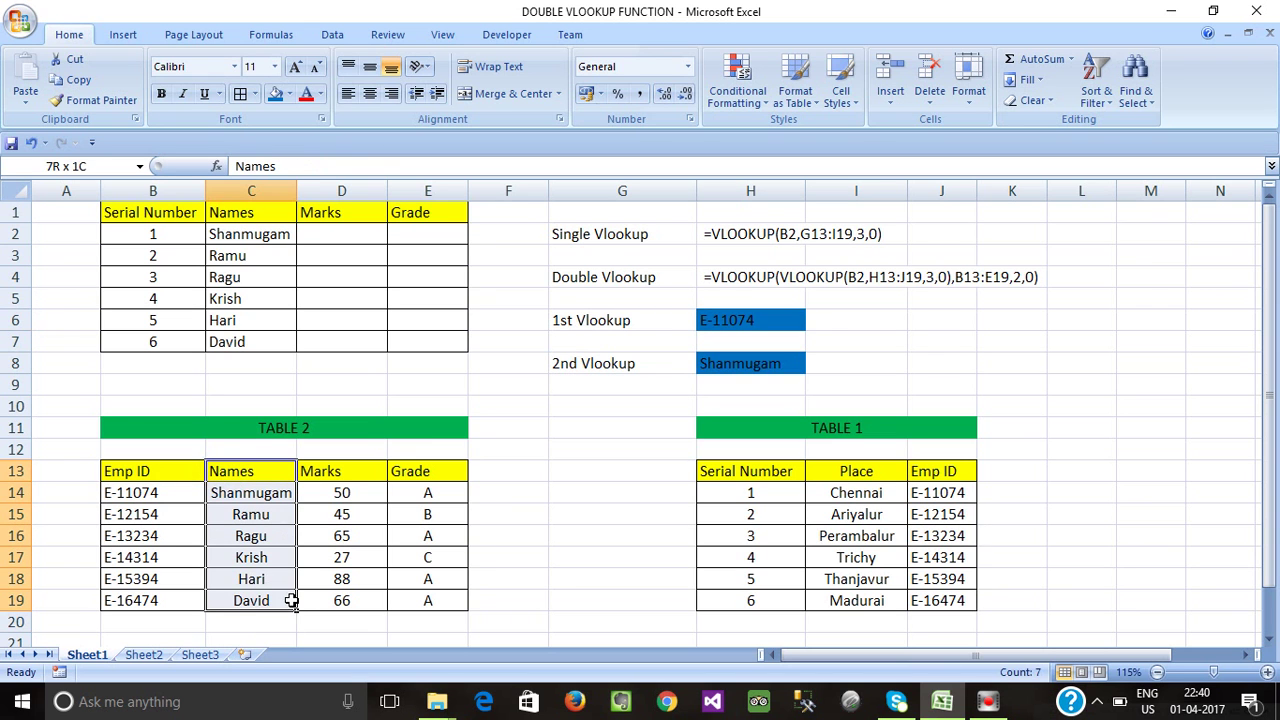
left_click(508, 516)
left_click_drag(785, 315, 786, 365)
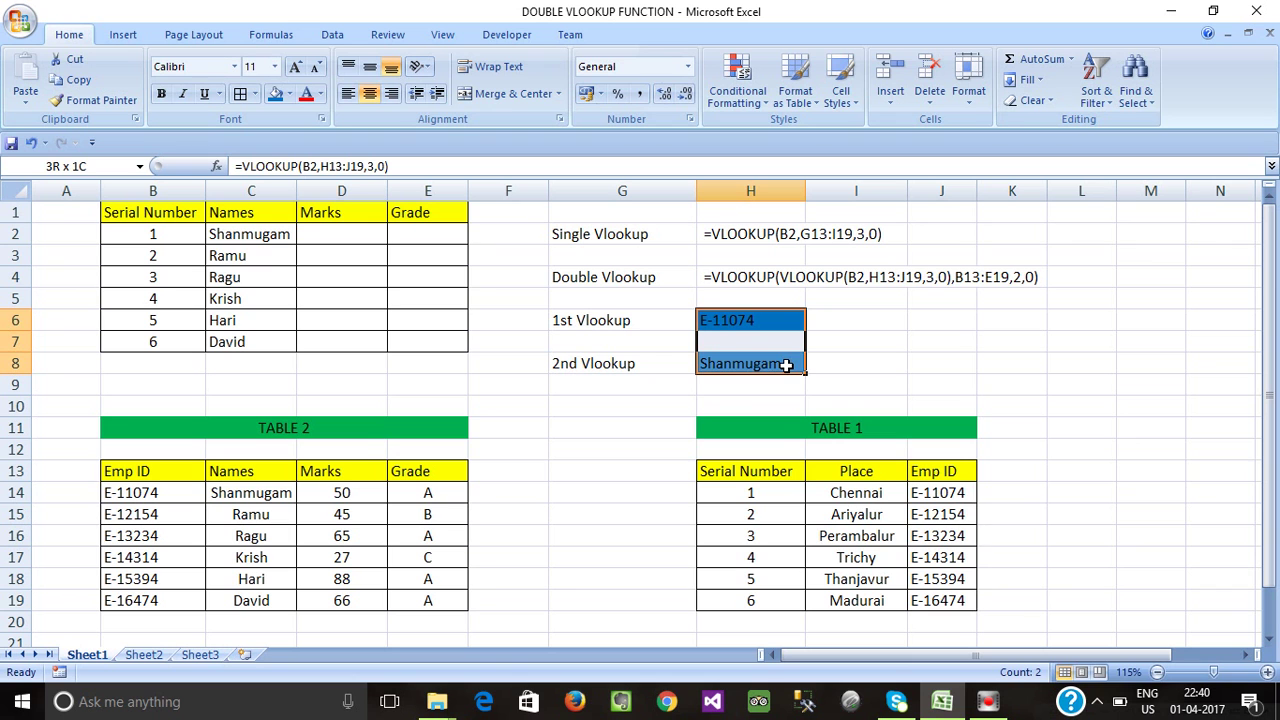
left_click(317, 234)
left_click(338, 297)
left_click(337, 236)
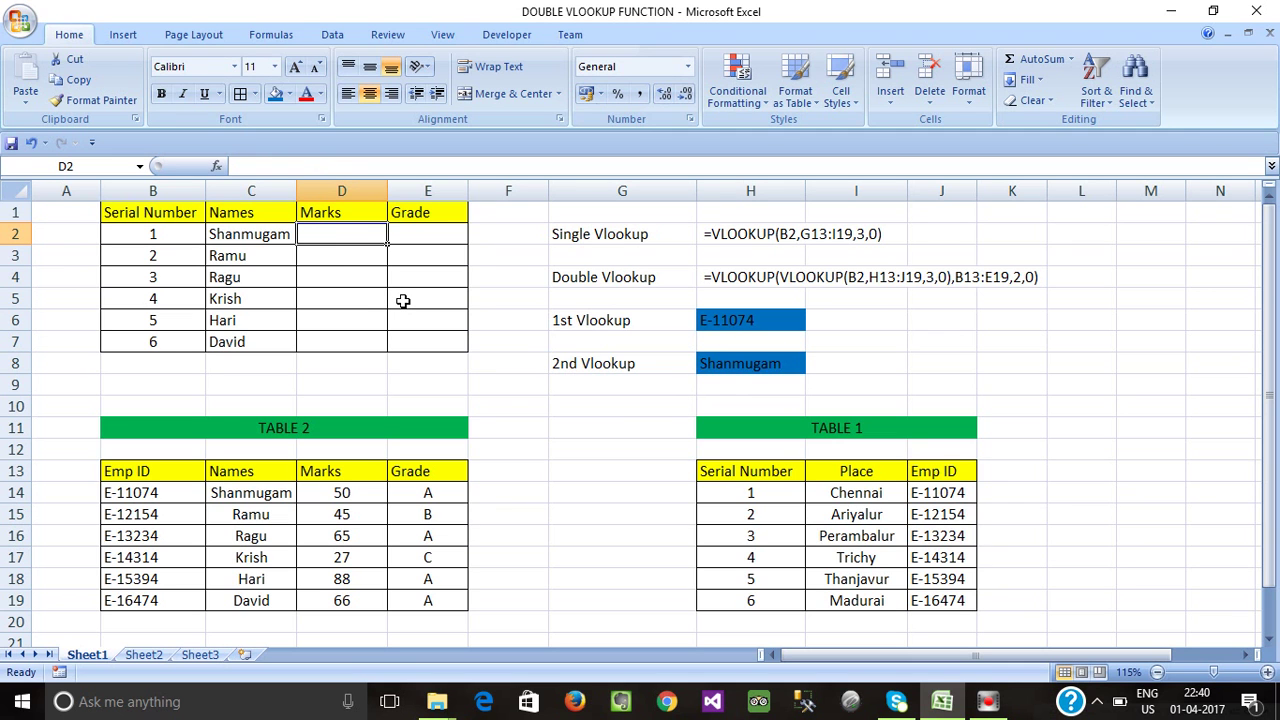
Enter =VLOOKUP(VLOOKUP(B2,H13:J19,3,0),B13:E19,3,0) in D2 to return the mark 50.
type("=")
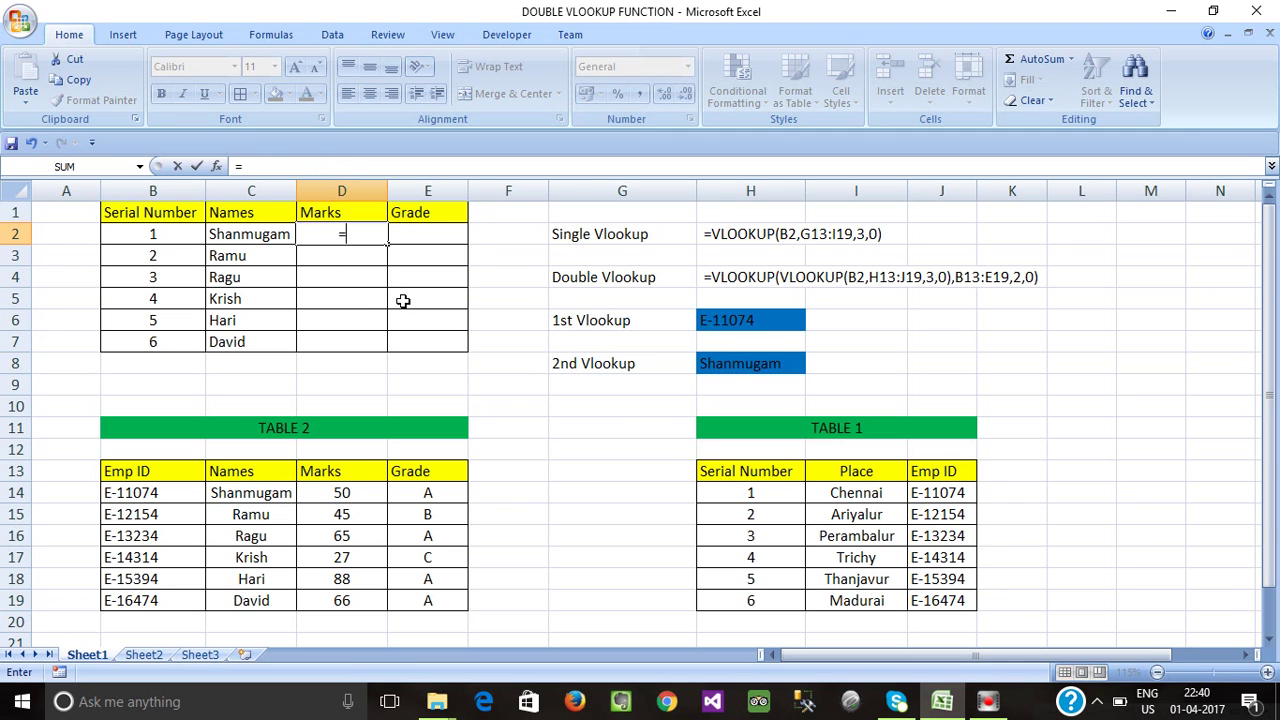
type("vlook")
key("Tab")
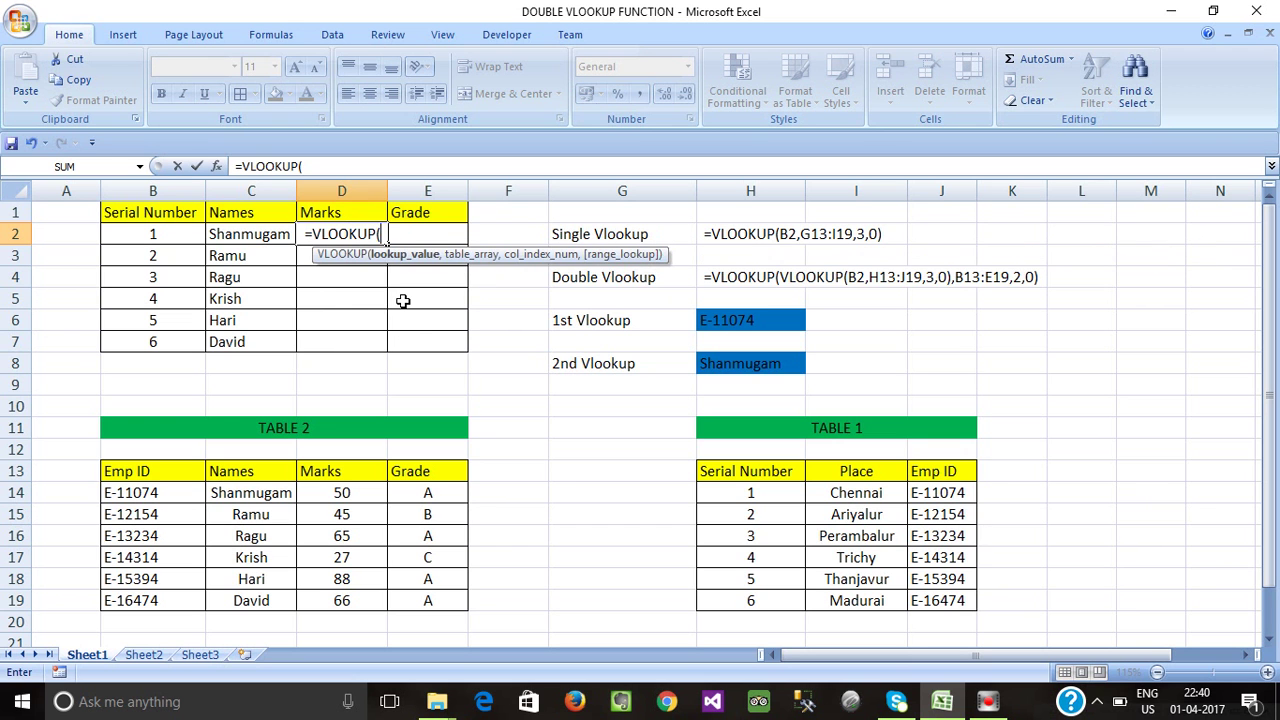
type("vloo")
key("Tab")
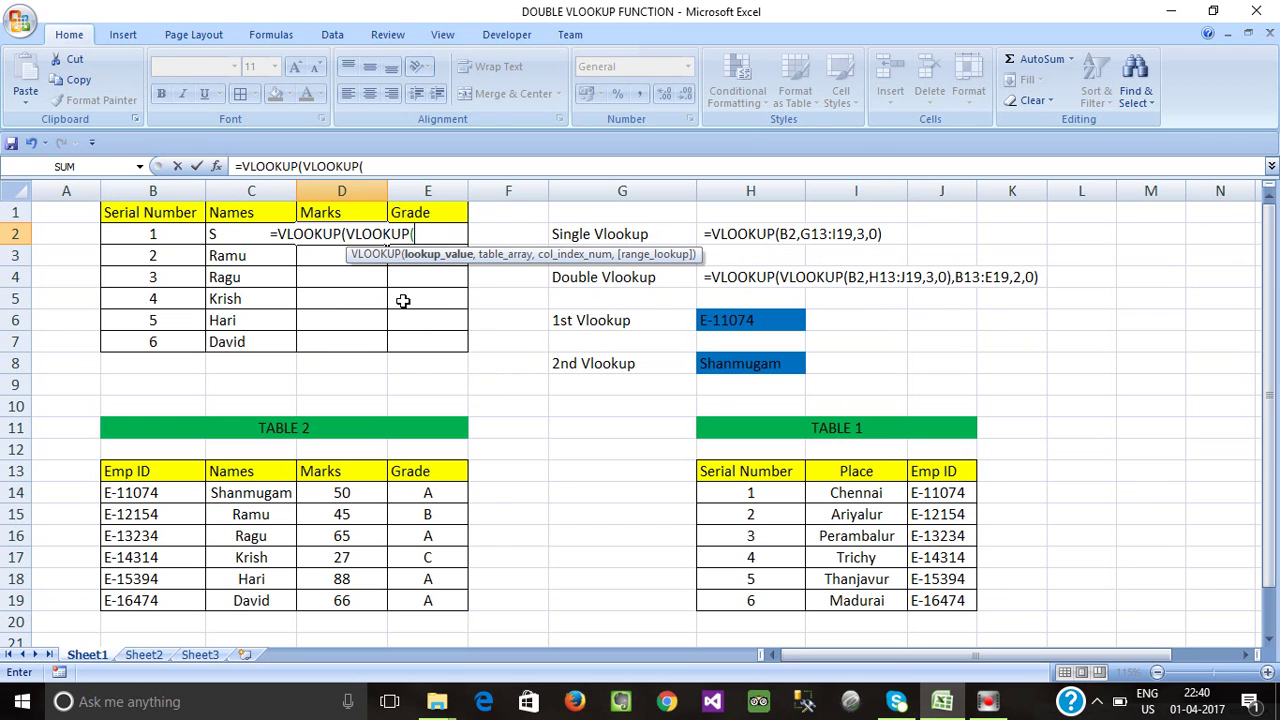
left_click(145, 235)
type(",")
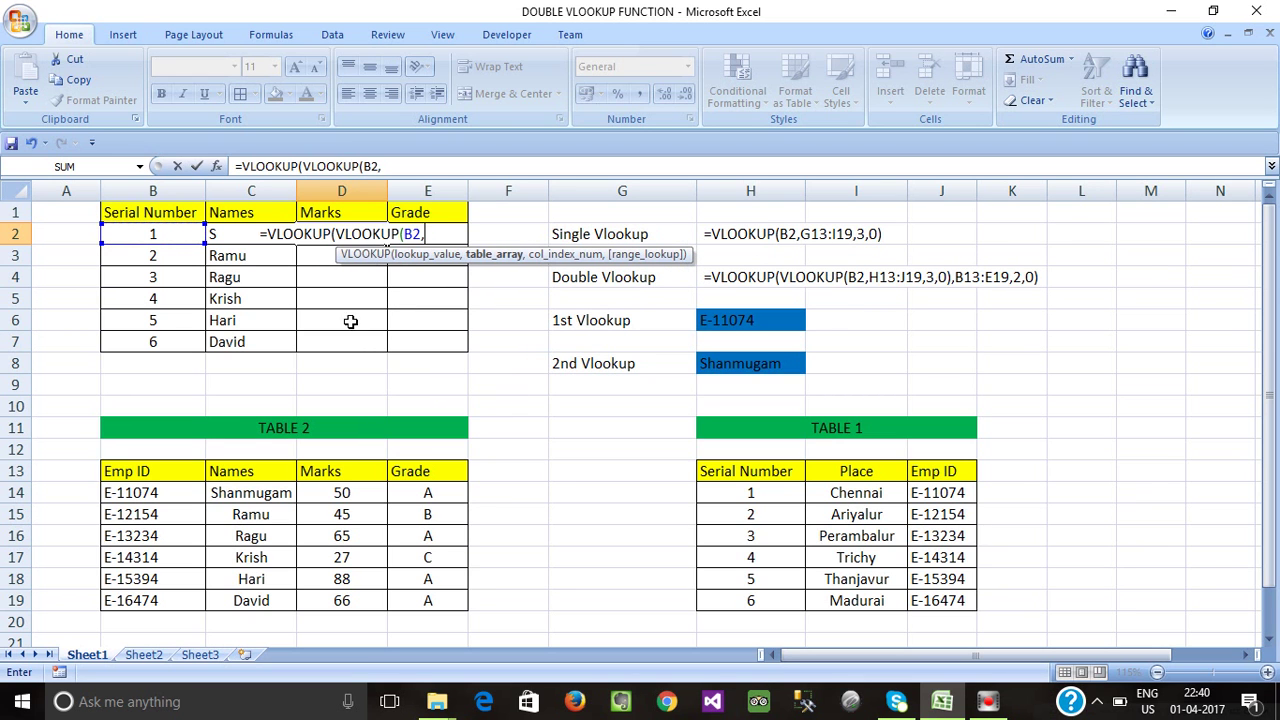
left_click_drag(745, 471, 945, 600)
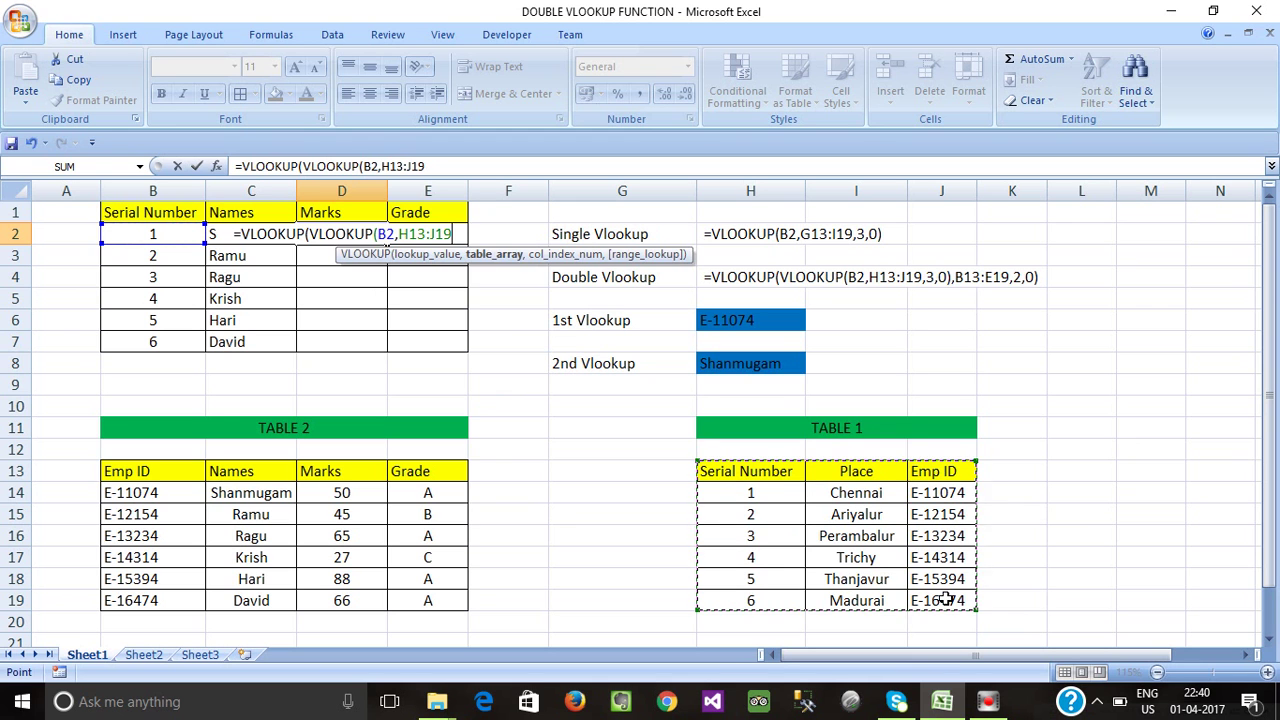
type(",3")
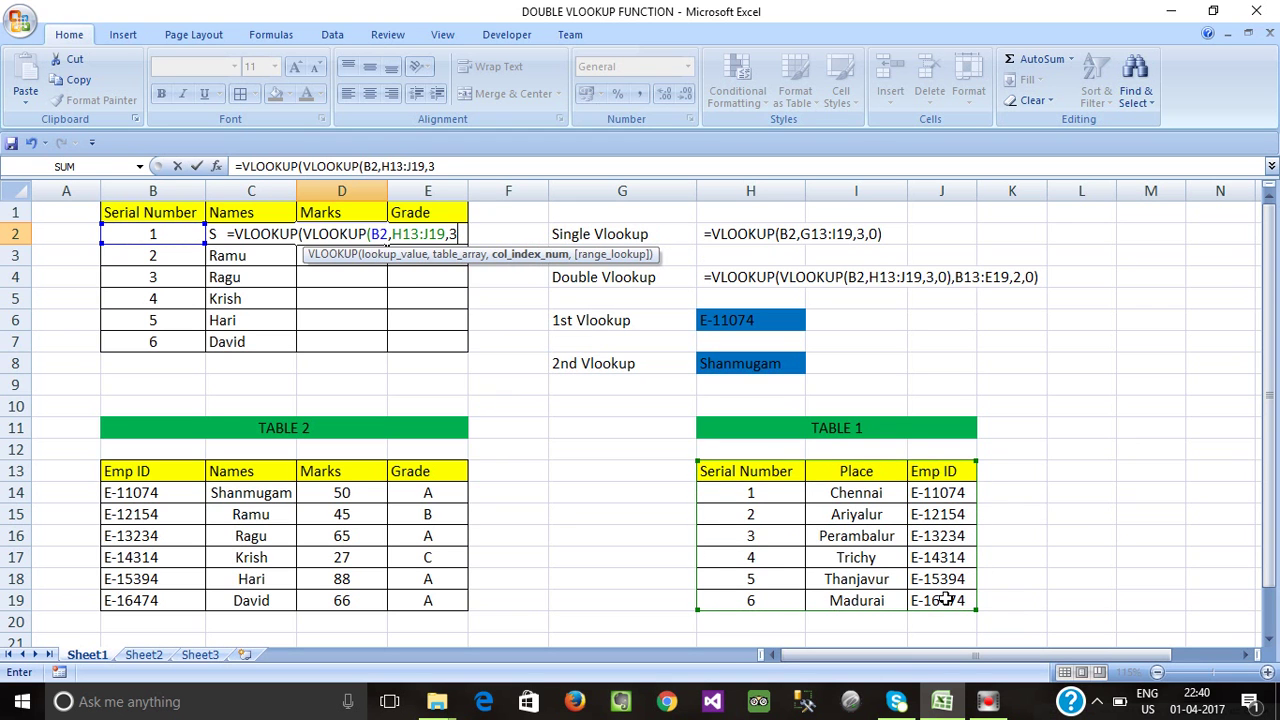
type(",0)")
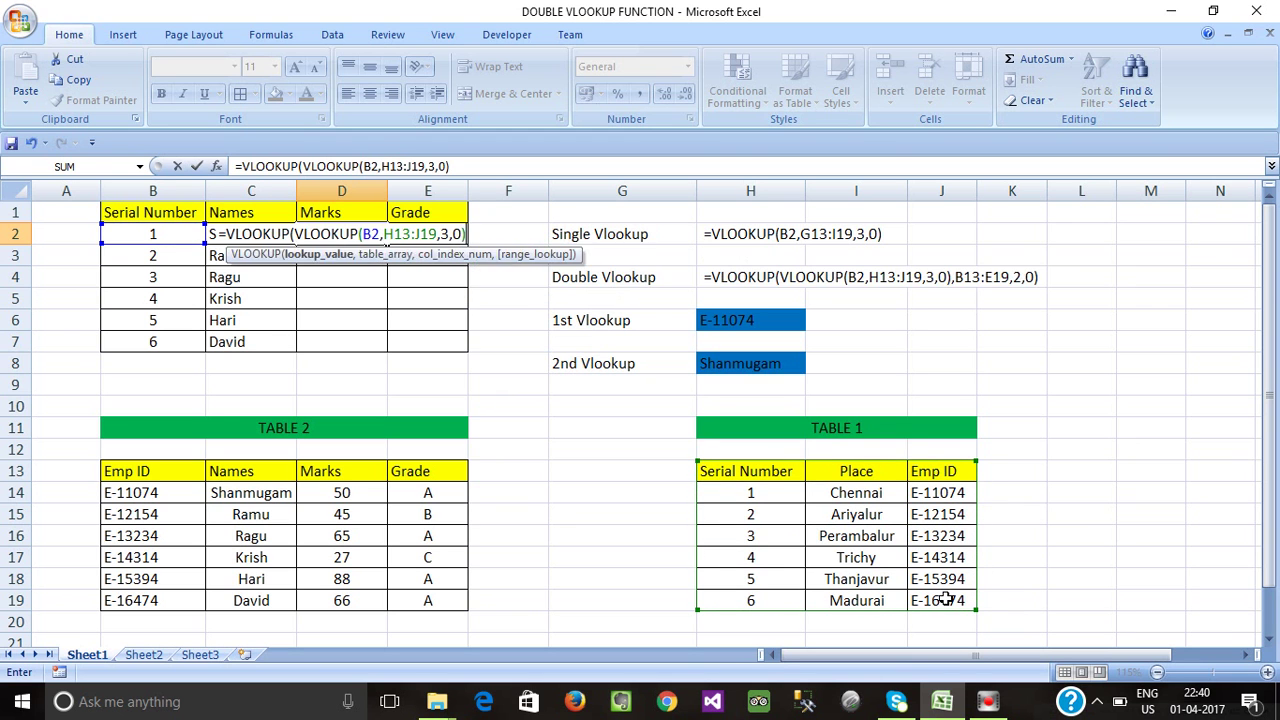
type(",")
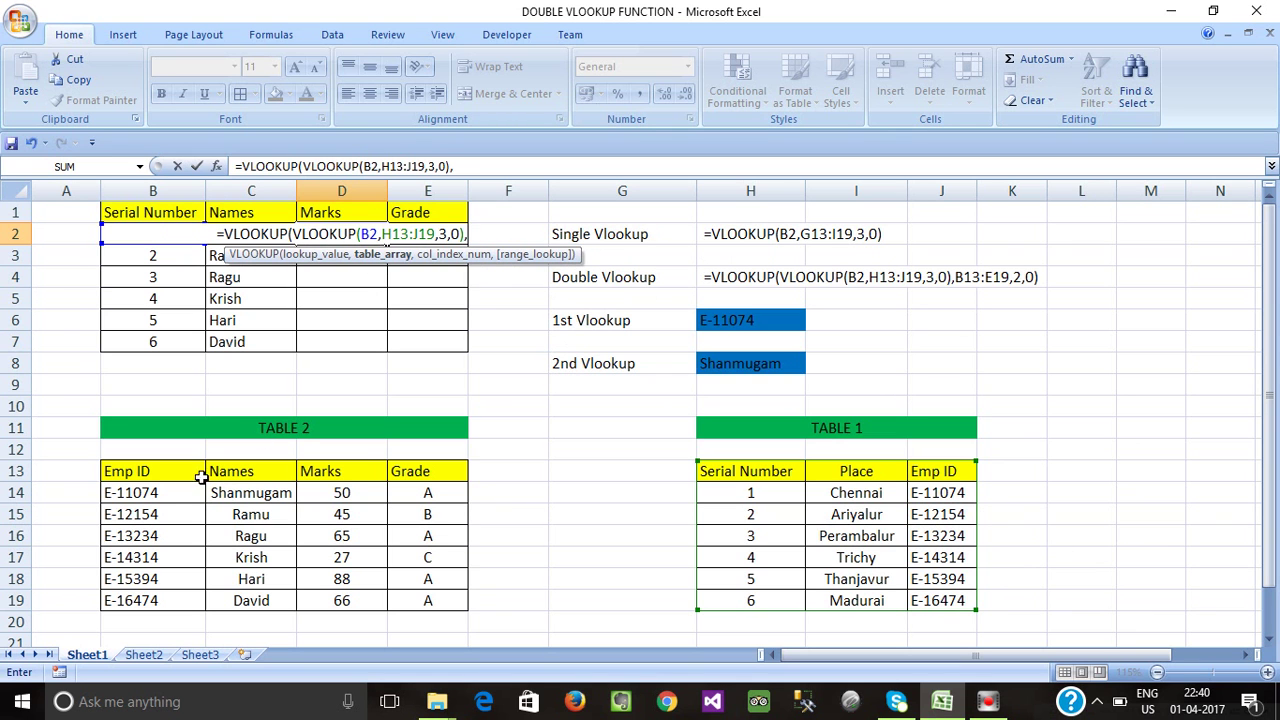
left_click_drag(124, 470, 425, 597)
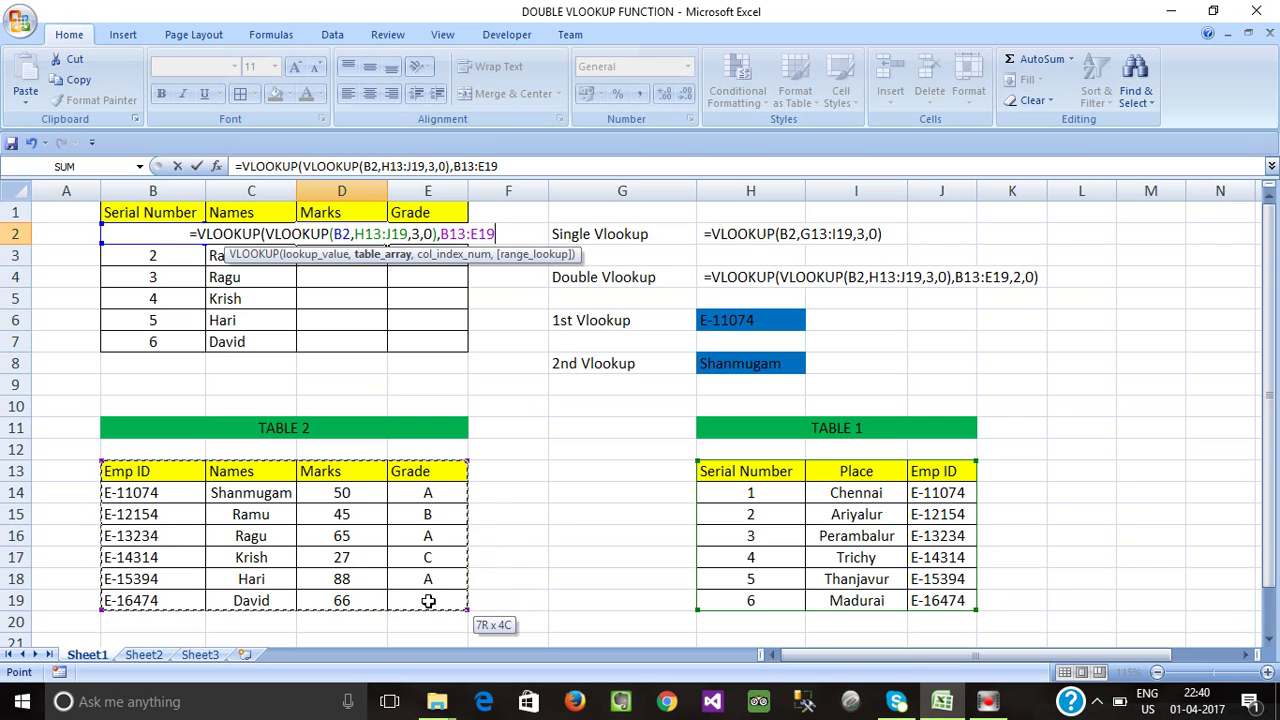
type(",")
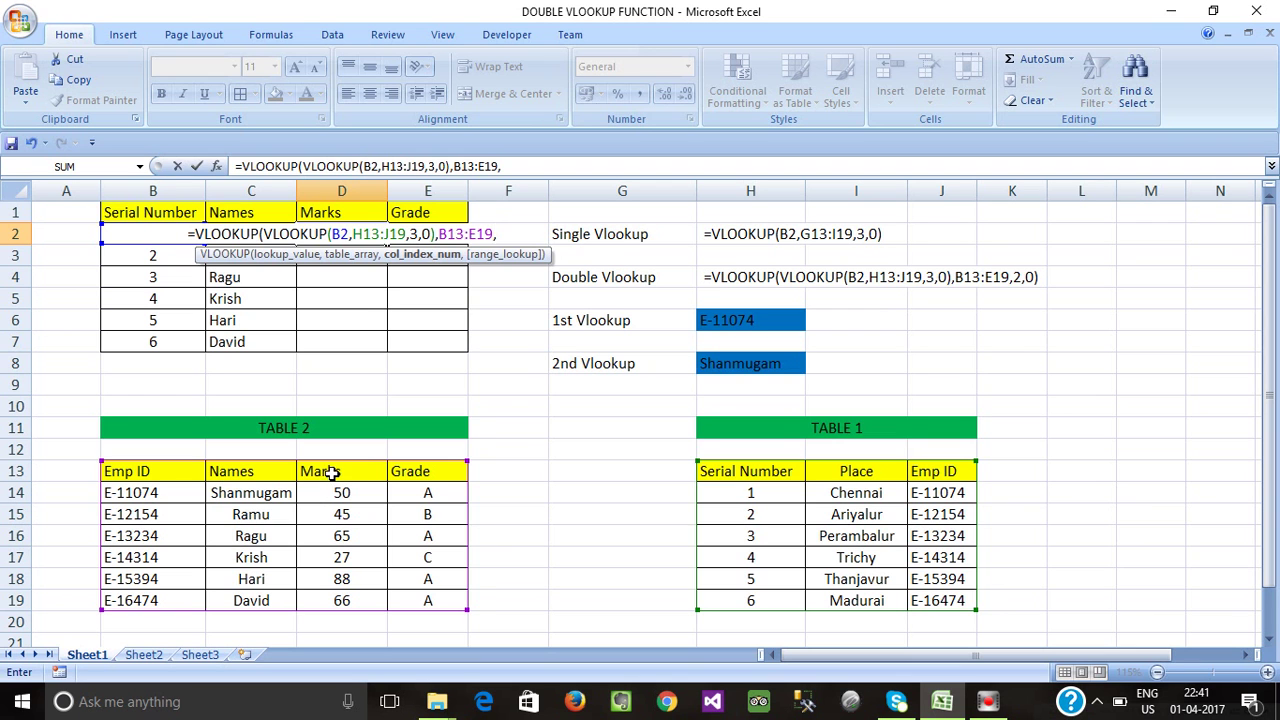
type("3,0")
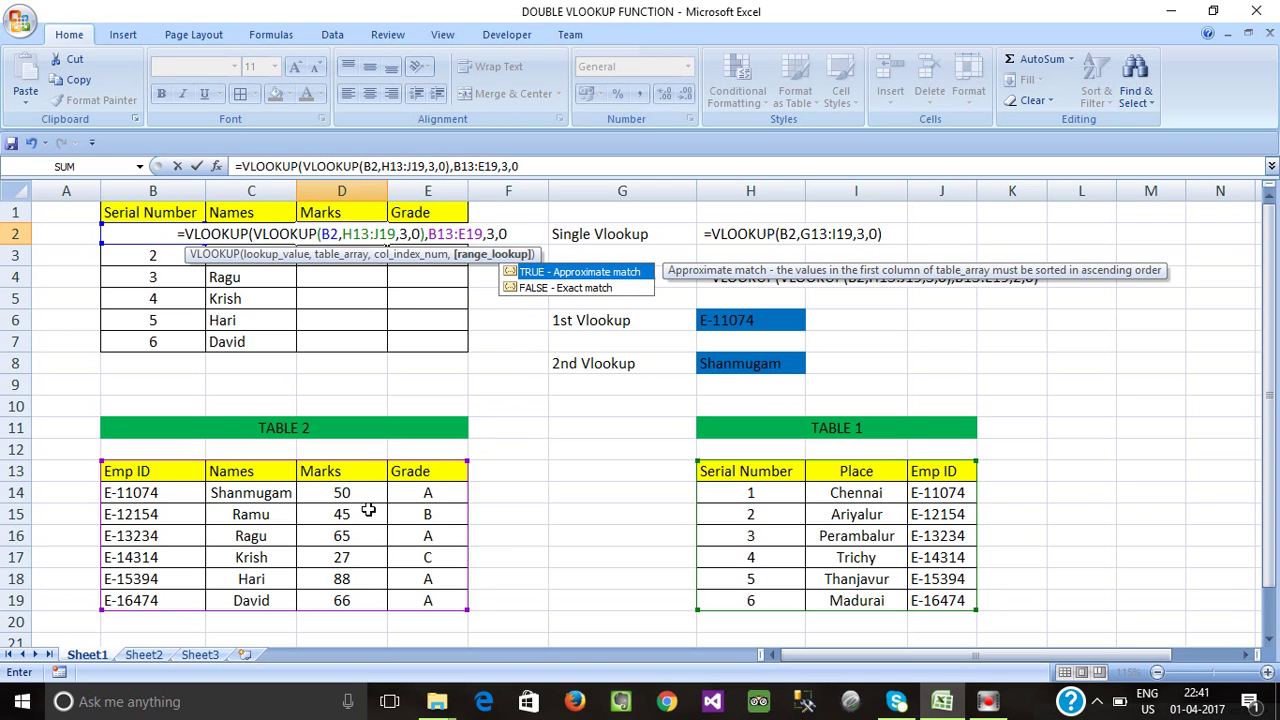
type(")")
key("Return")
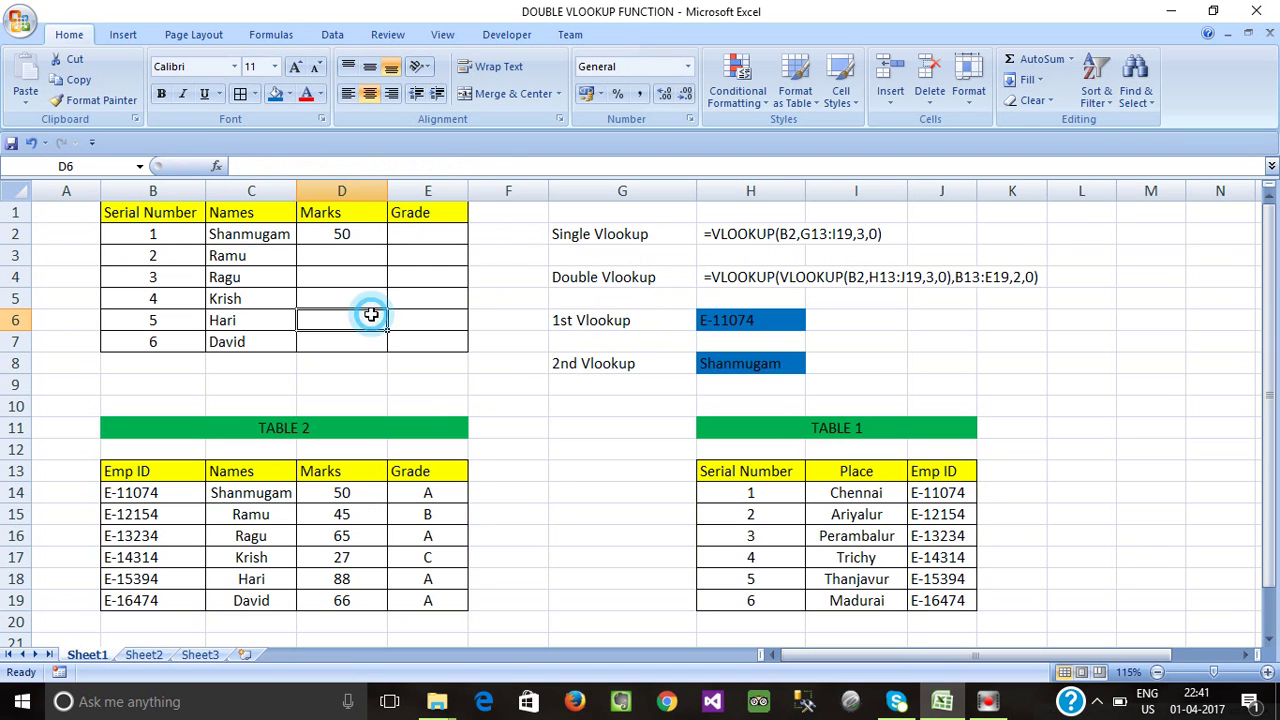
Copy D2's nested VLOOKUP formula text into E2.
left_click(340, 236)
left_click(352, 261)
left_click(343, 236)
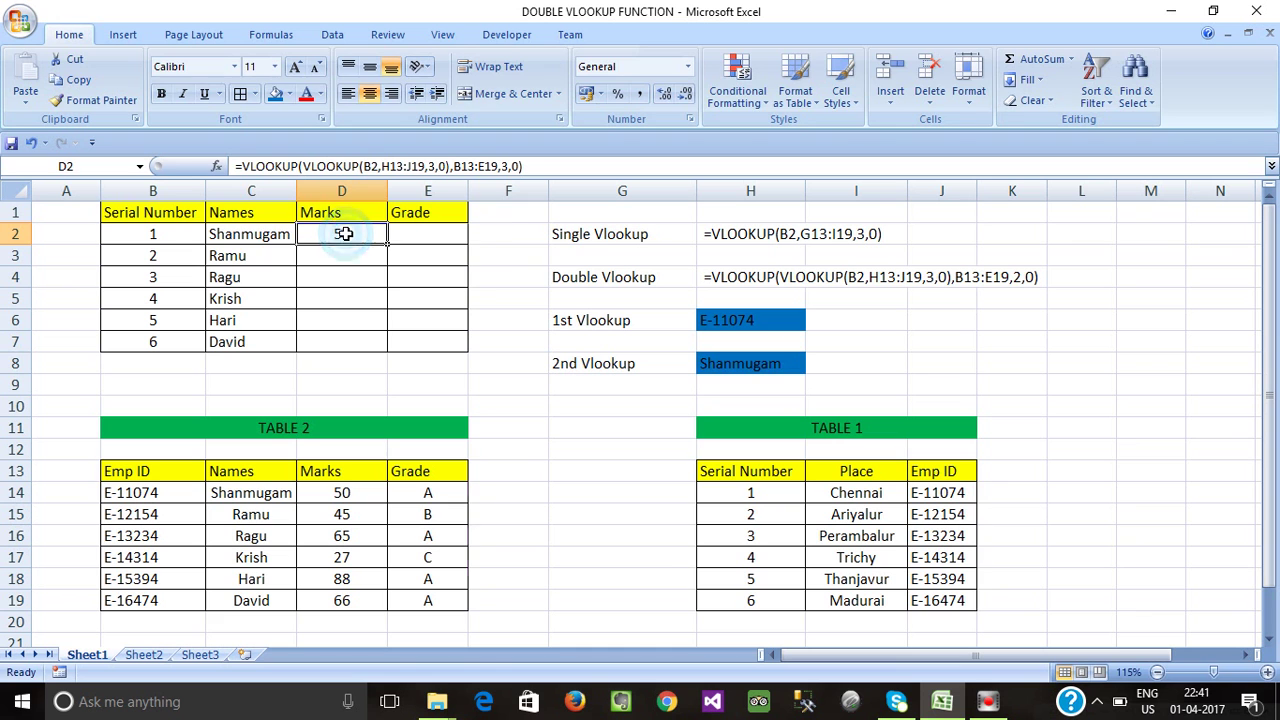
double_click(343, 234)
left_click_drag(513, 233, 166, 235)
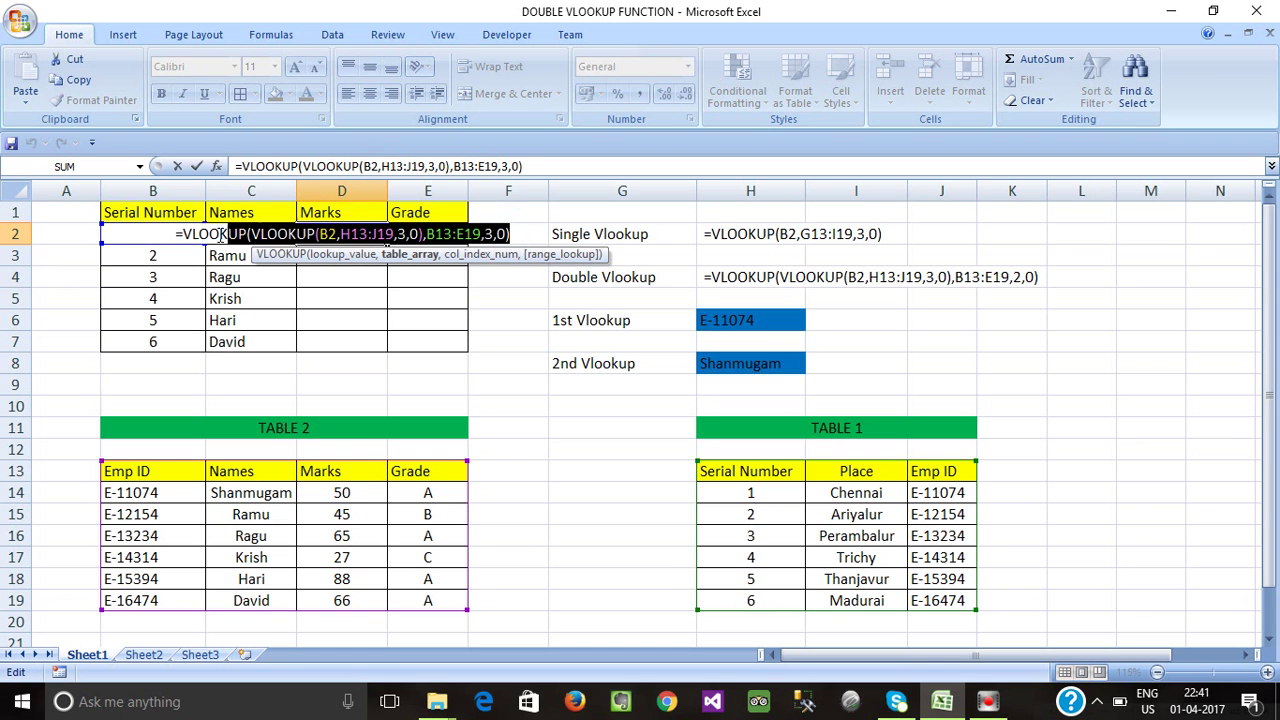
key("ctrl+c")
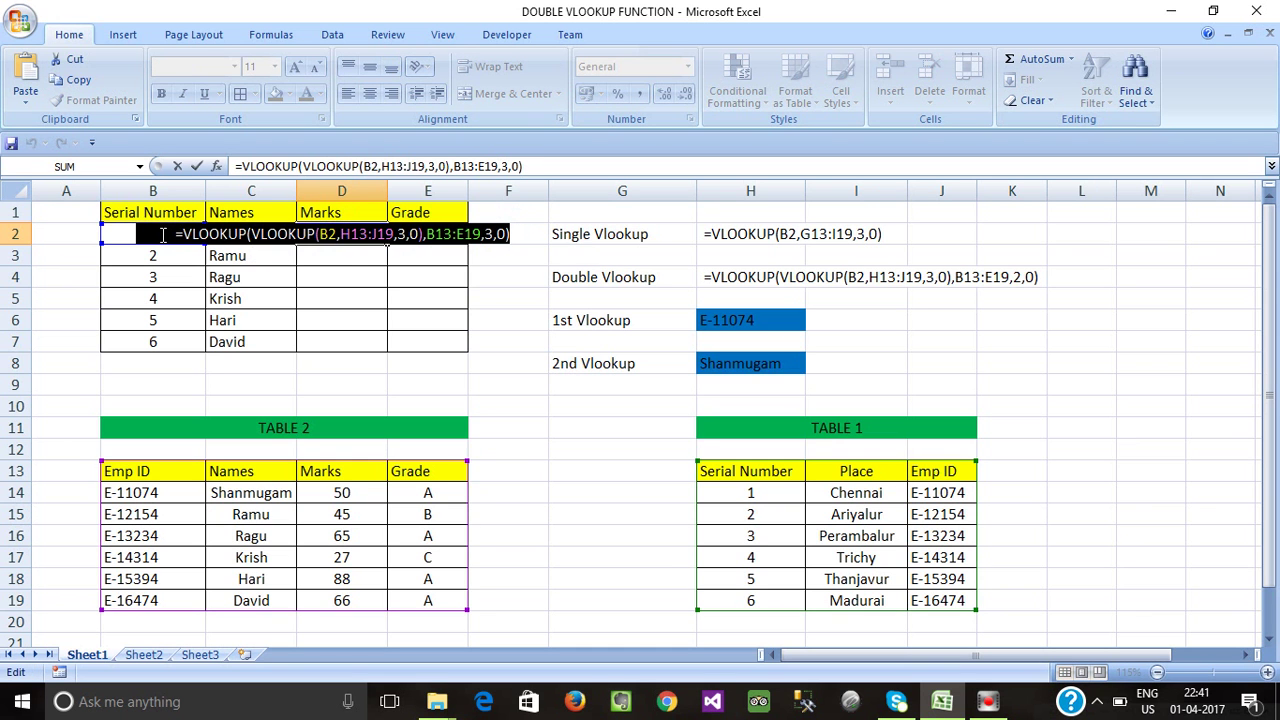
key("Tab")
key("ctrl+v")
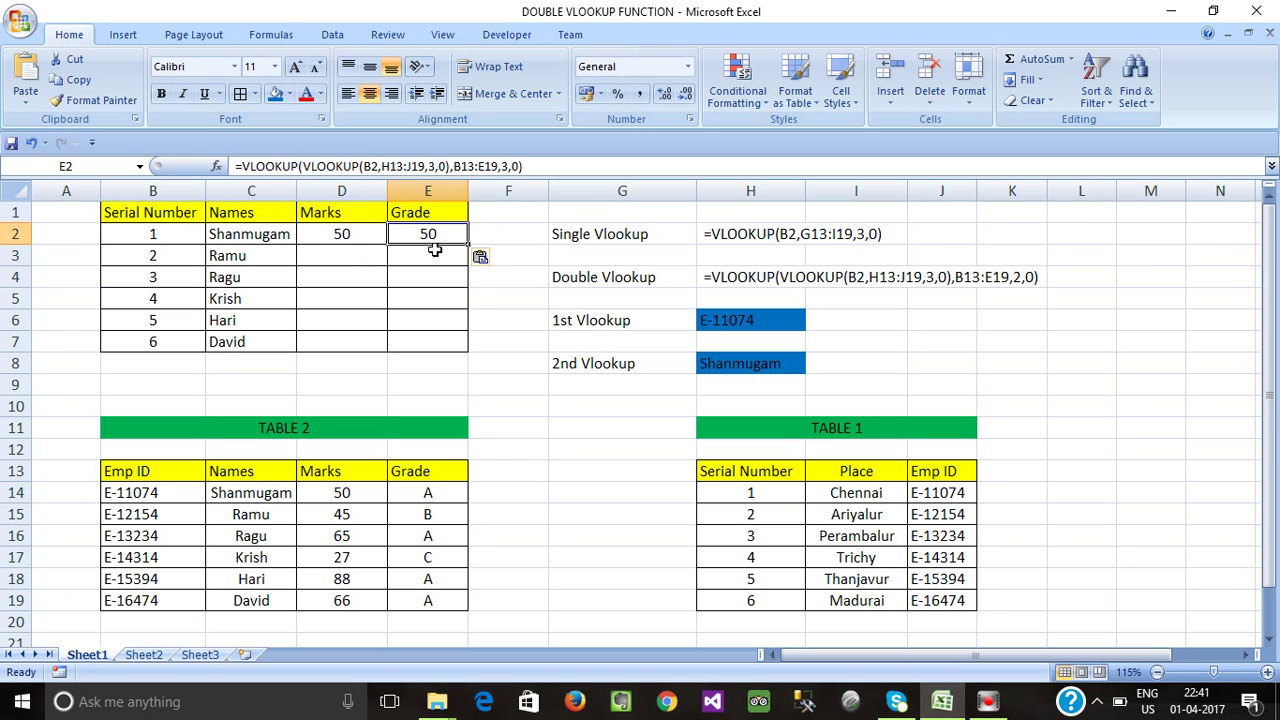
Change E2's outer column index from 3 to 4 so it returns the grade.
double_click(436, 233)
double_click(575, 233)
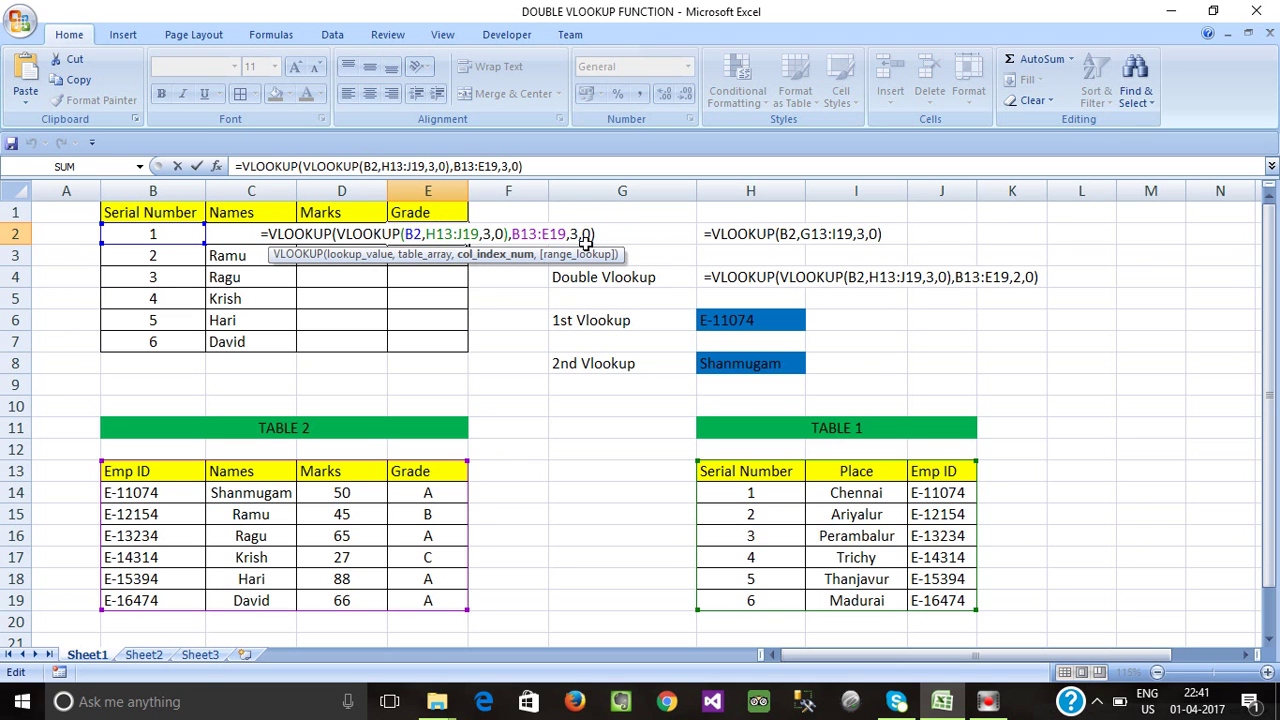
key("BackSpace")
type("4")
key("Return")
Fill the D2:E7 formulas down to complete the Marks and Grade columns.
left_click(371, 280)
mouse_move(337, 234)
left_mouse_down()
mouse_move(440, 314)
mouse_move(439, 337)
left_mouse_up()
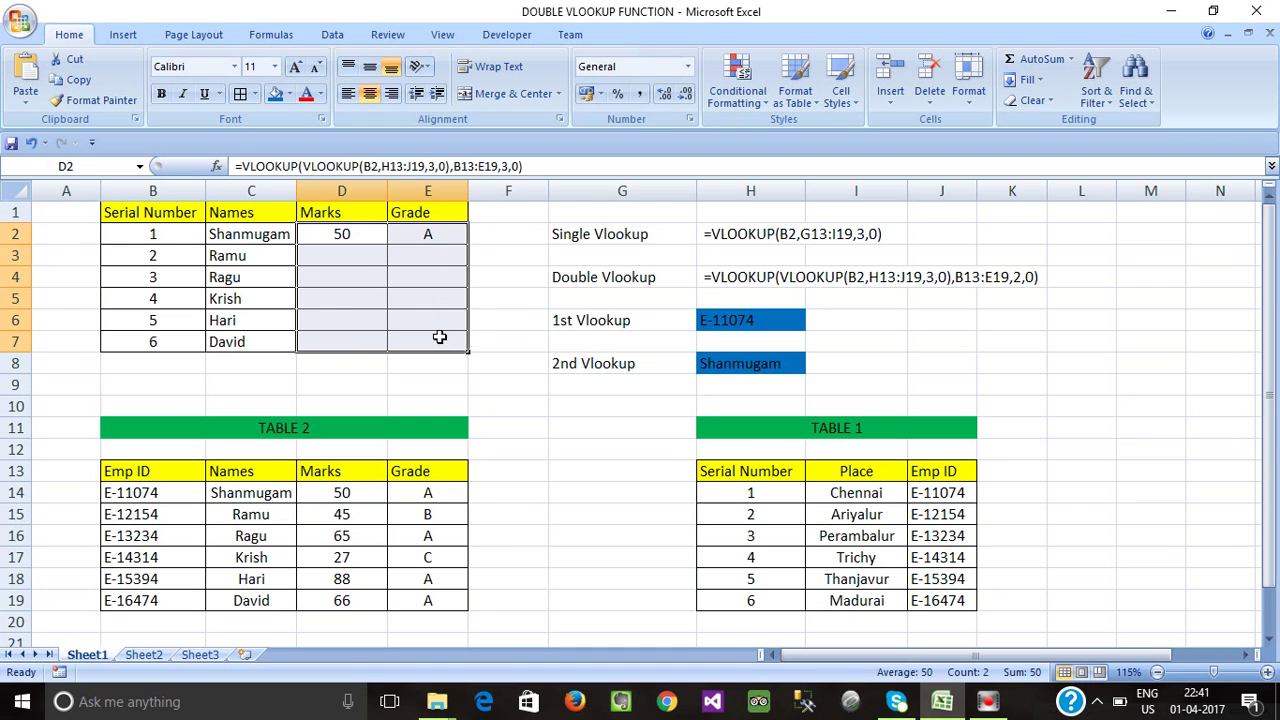
key("ctrl+d")
left_click(424, 380)
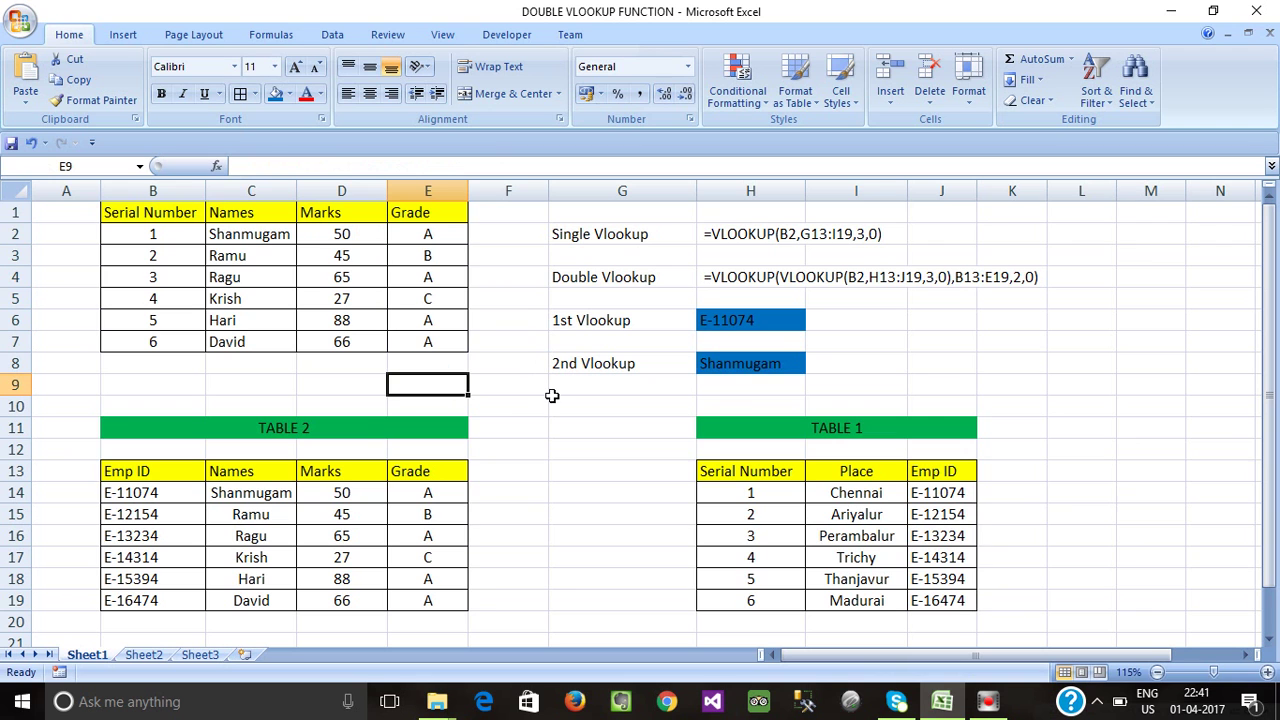
left_click(603, 471)
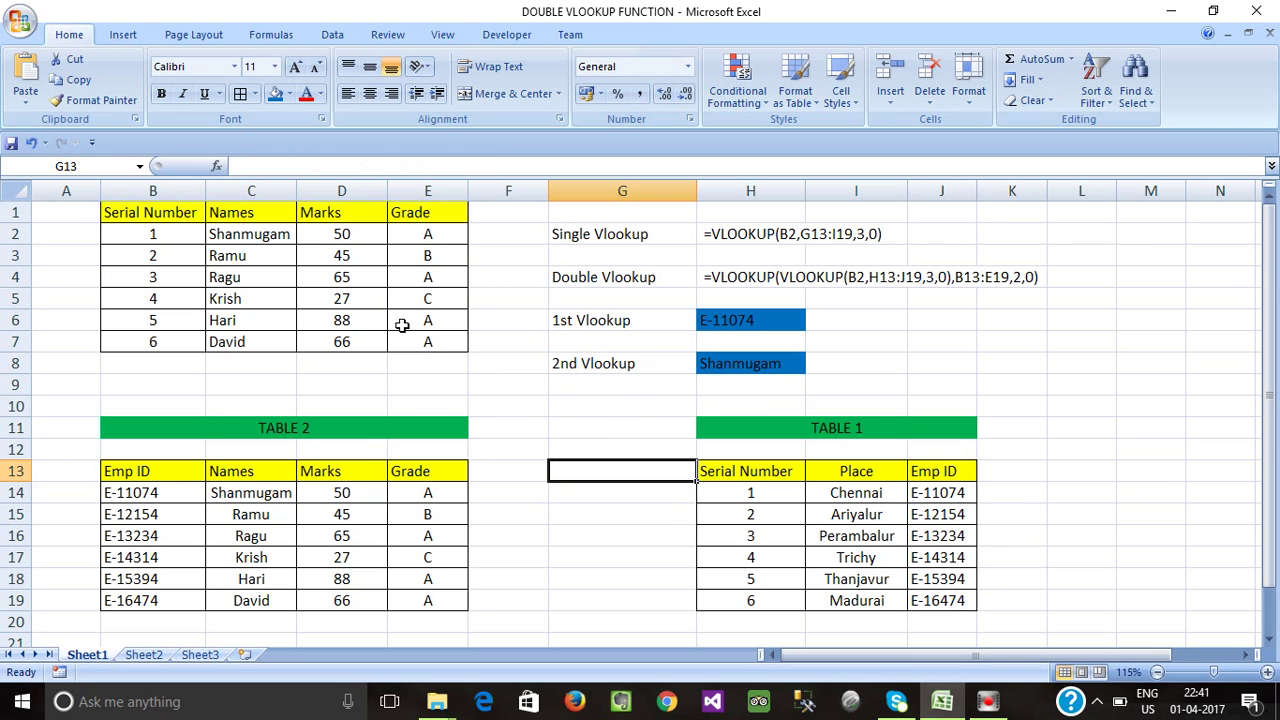
left_click(424, 347)
left_click(134, 212)
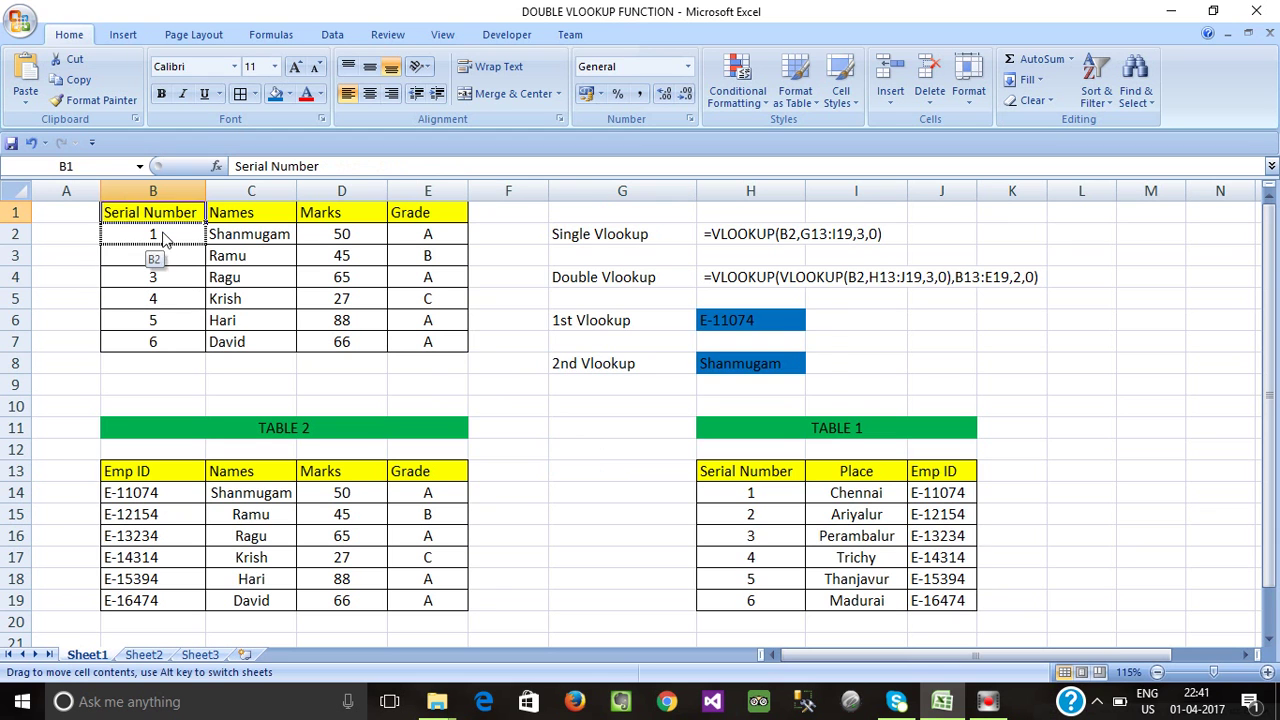
left_click_drag(152, 226, 155, 236)
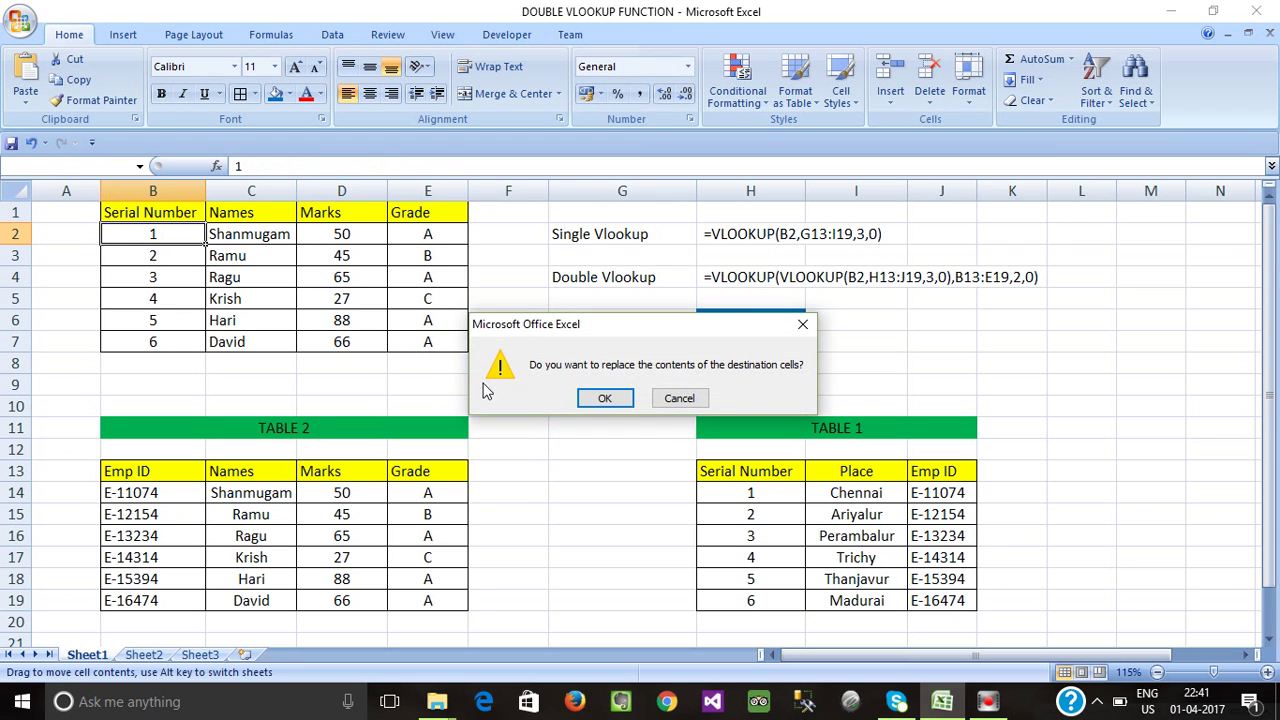
key("Escape")
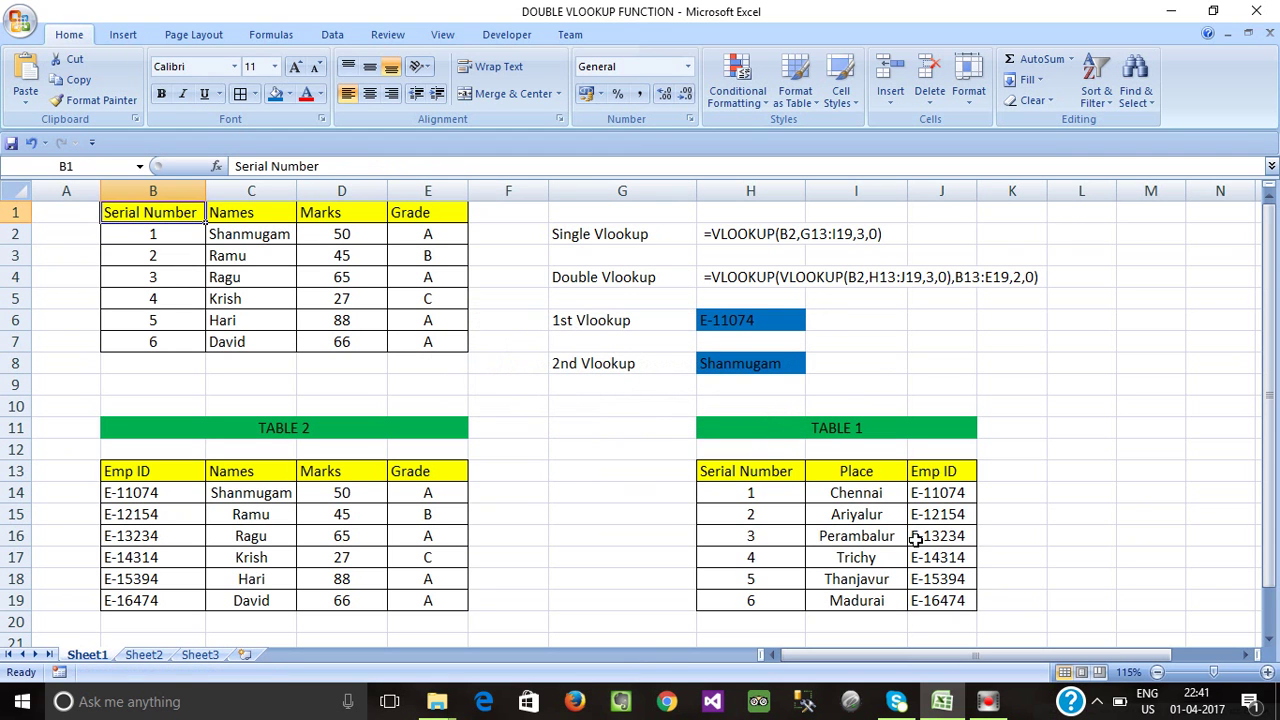
left_click(940, 514)
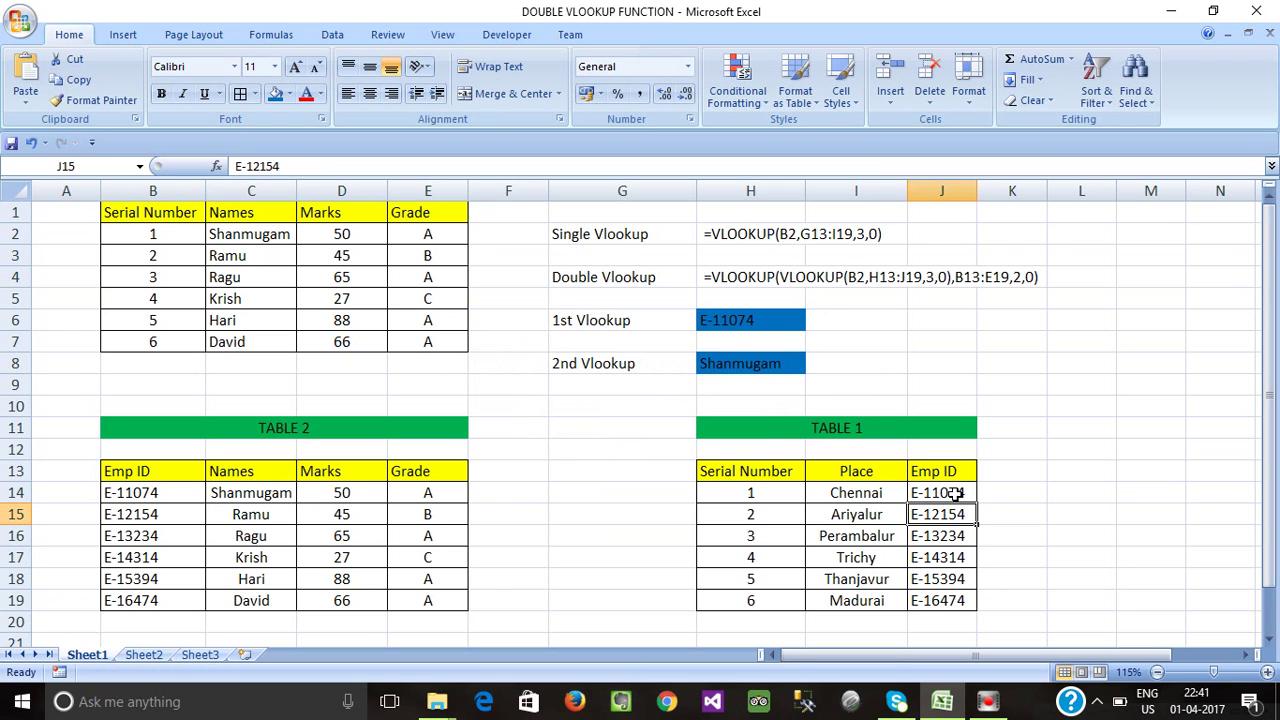
left_click(108, 536)
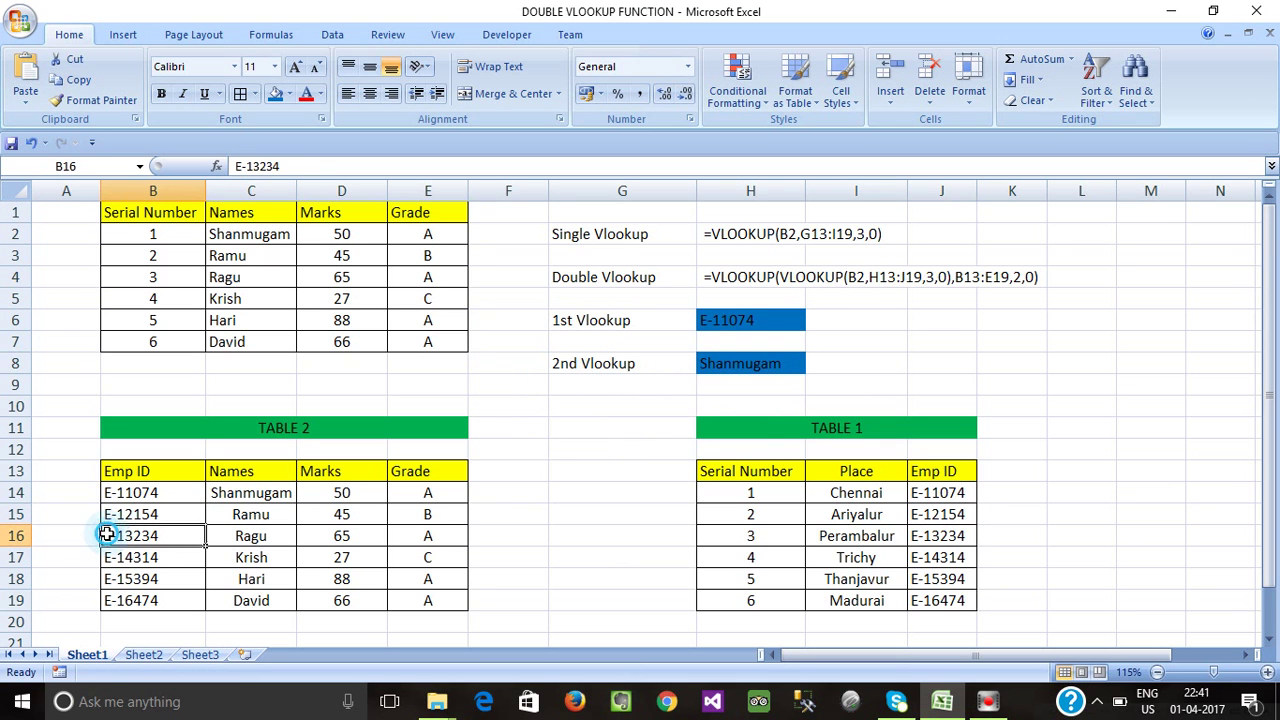
left_click(148, 479)
left_click_drag(148, 479, 158, 596)
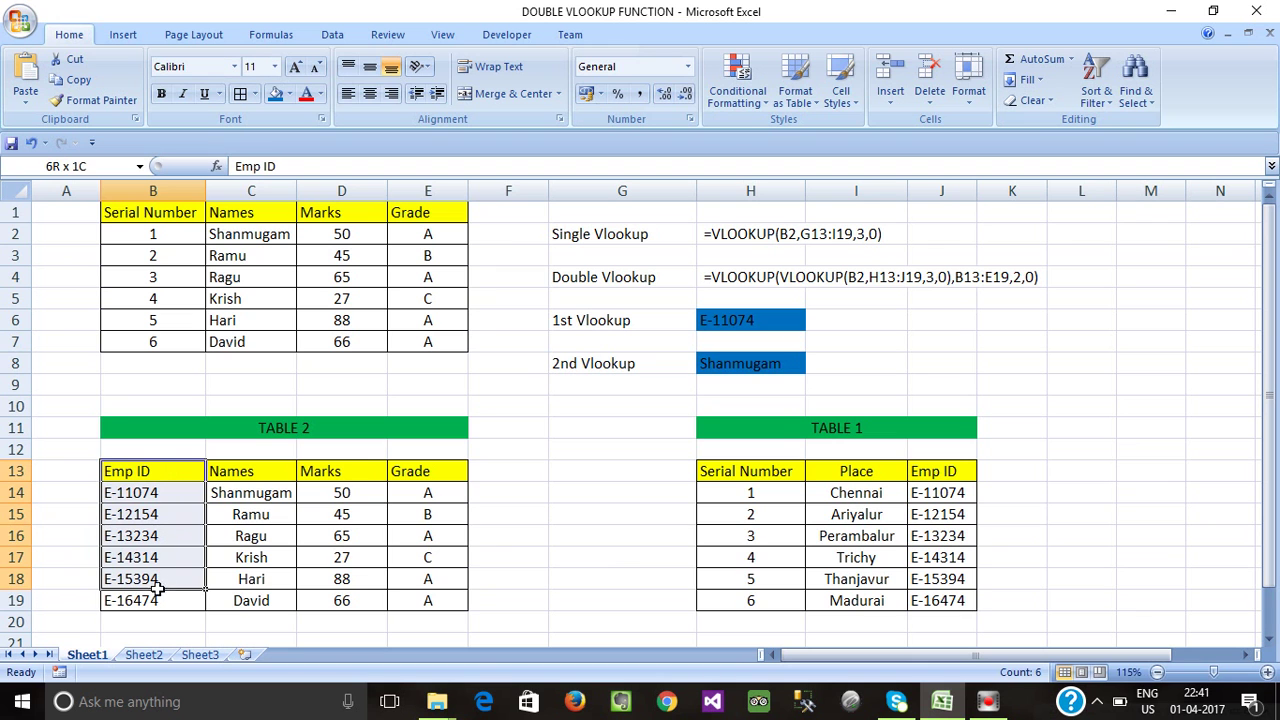
mouse_move(244, 490)
left_mouse_down()
mouse_move(268, 536)
mouse_move(430, 600)
left_mouse_up()
mouse_move(244, 230)
left_mouse_down()
mouse_move(430, 321)
mouse_move(430, 342)
left_mouse_up()
left_click(508, 403)
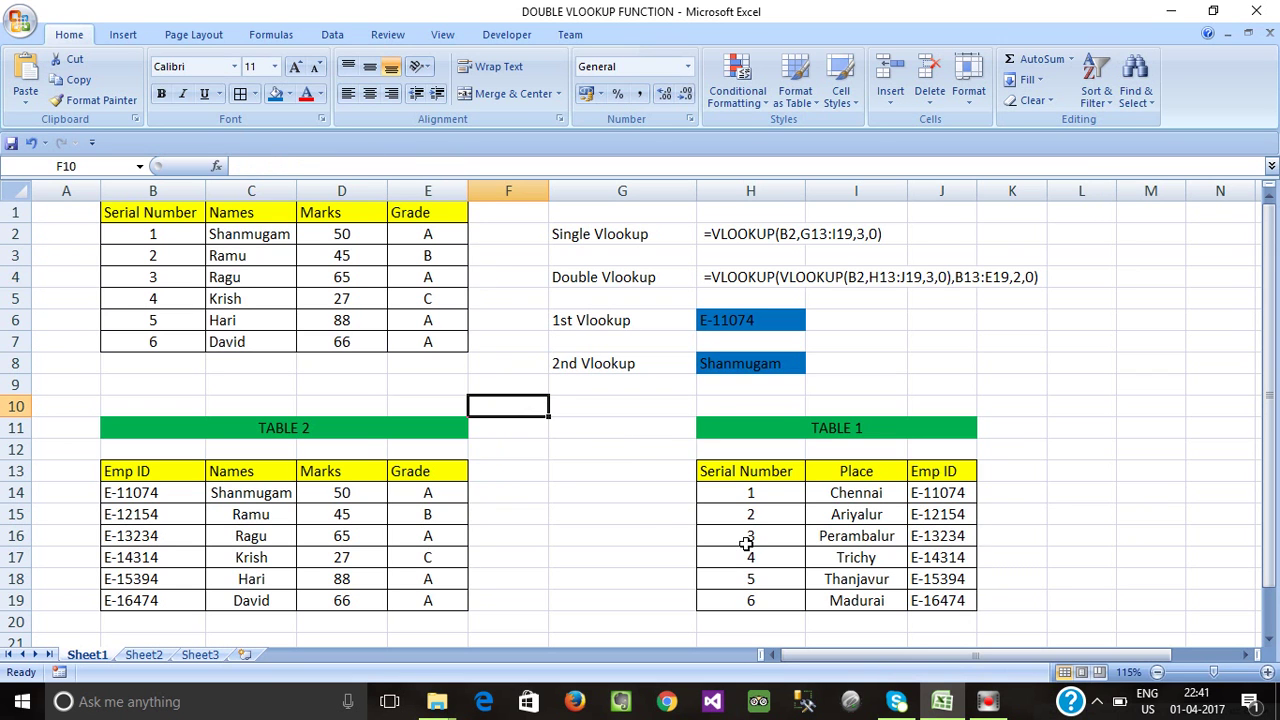
left_click(596, 510)
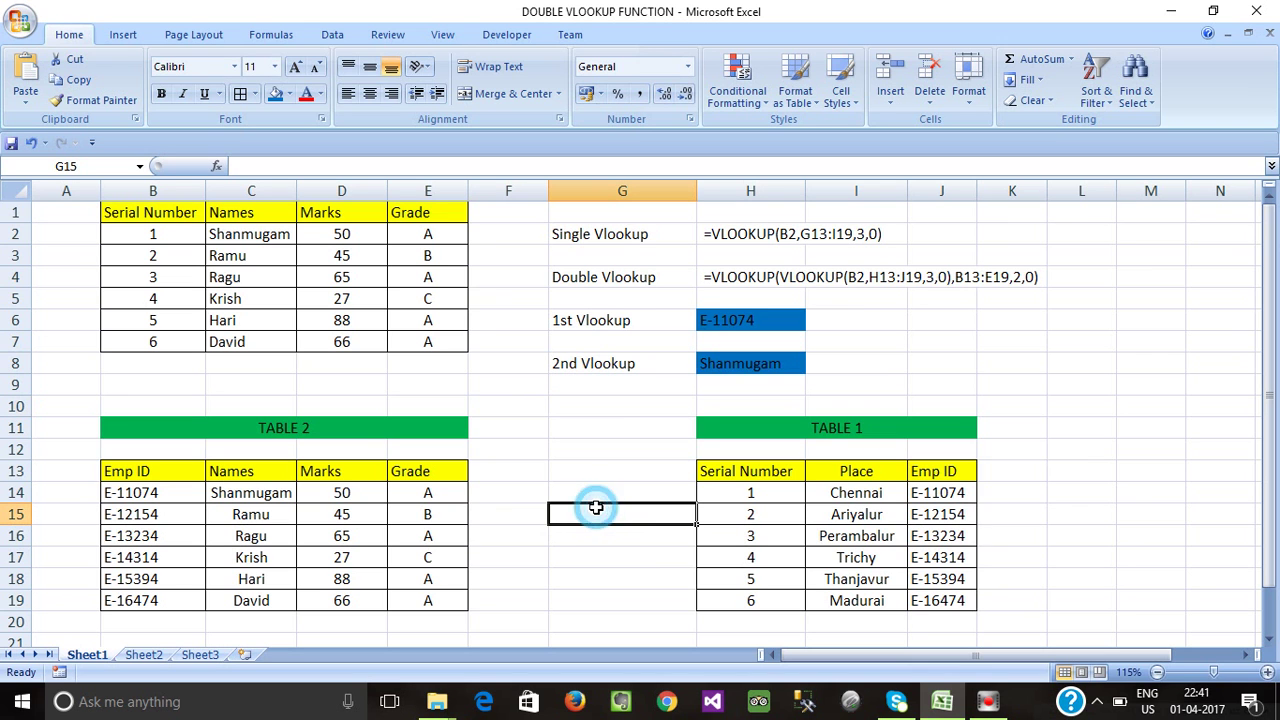